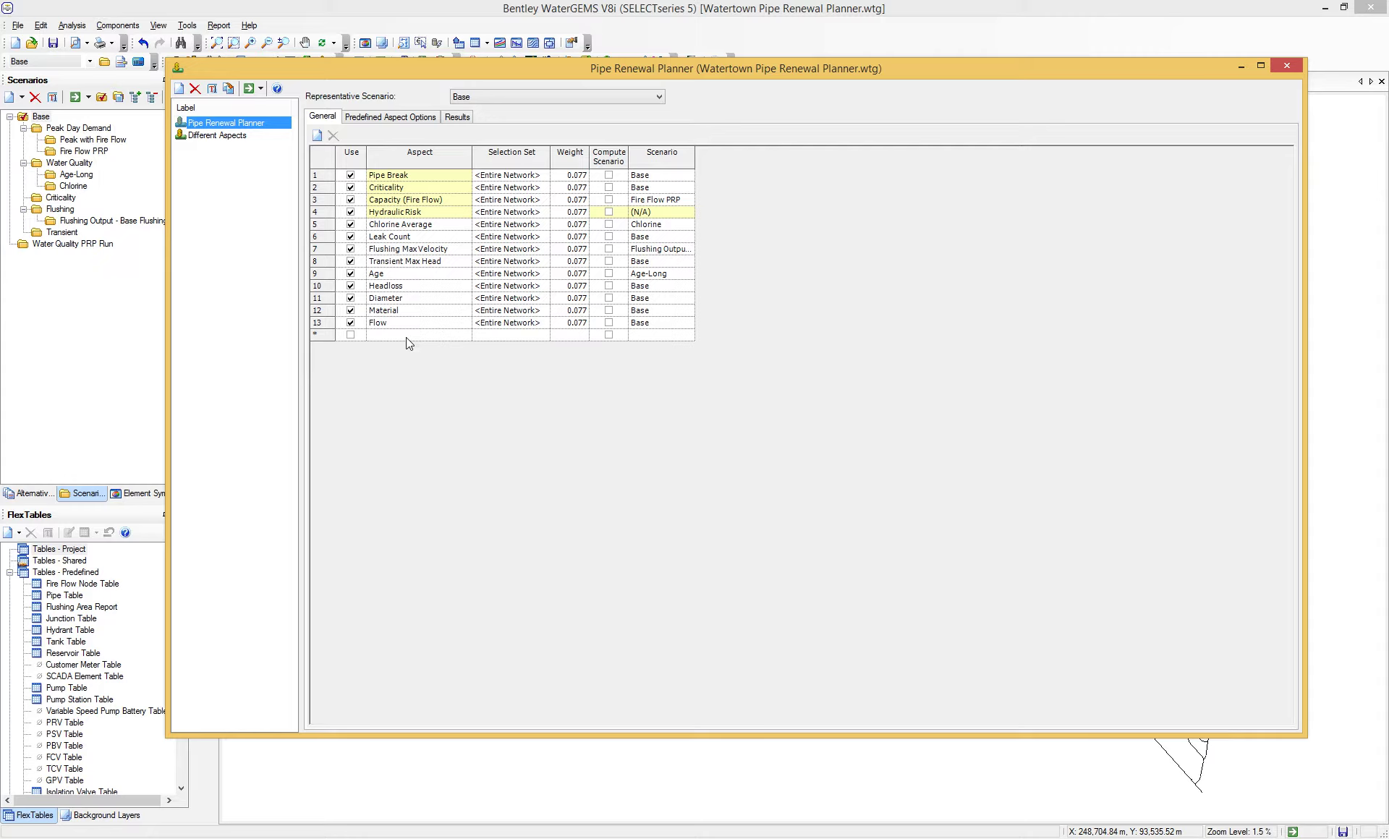
# - Review the weights and the aspects from Pipe Break to Hydraulic Risk in the Pipe Renewal Planner, and close it
pyautogui.click(583, 155)
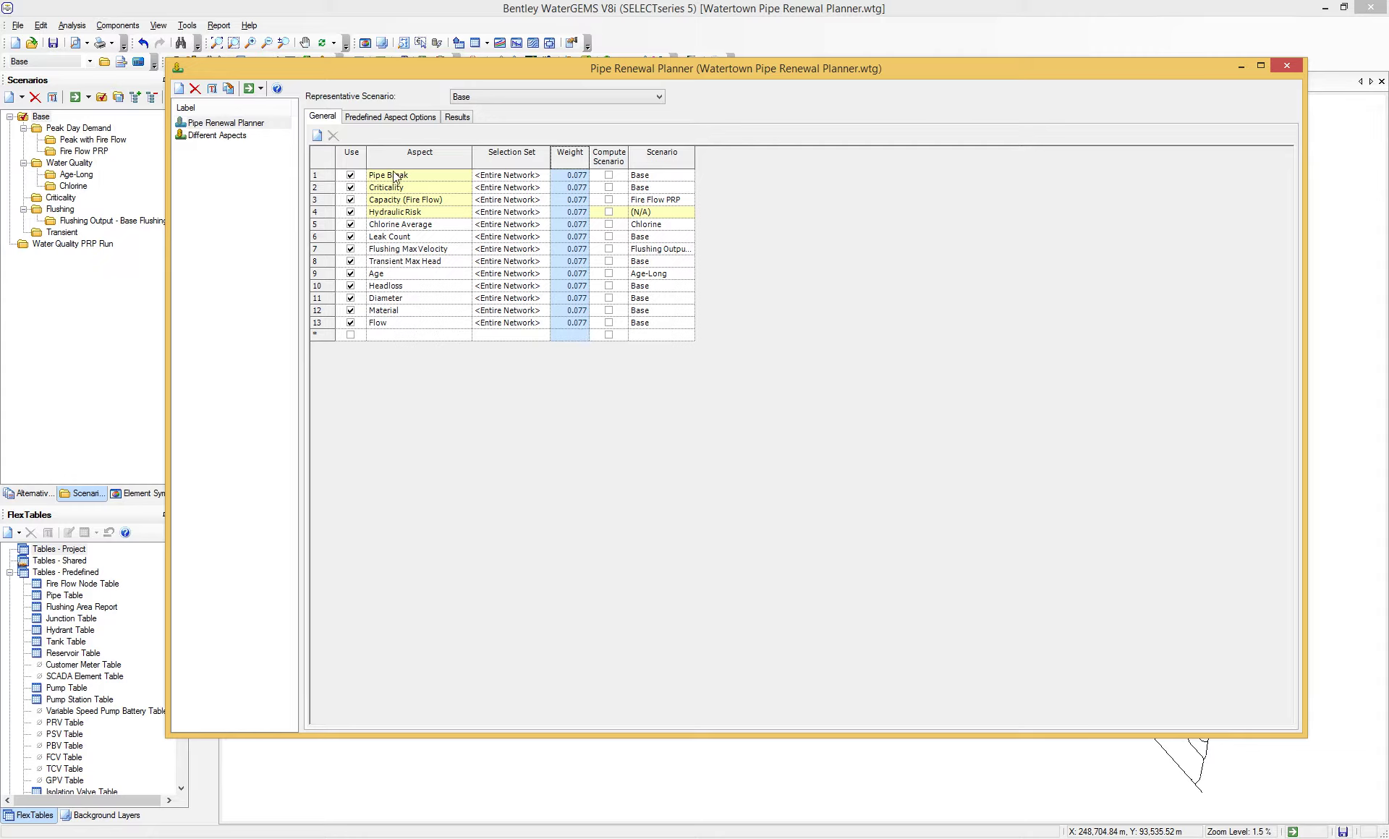
pyautogui.moveTo(397, 176); pyautogui.dragTo(414, 217)
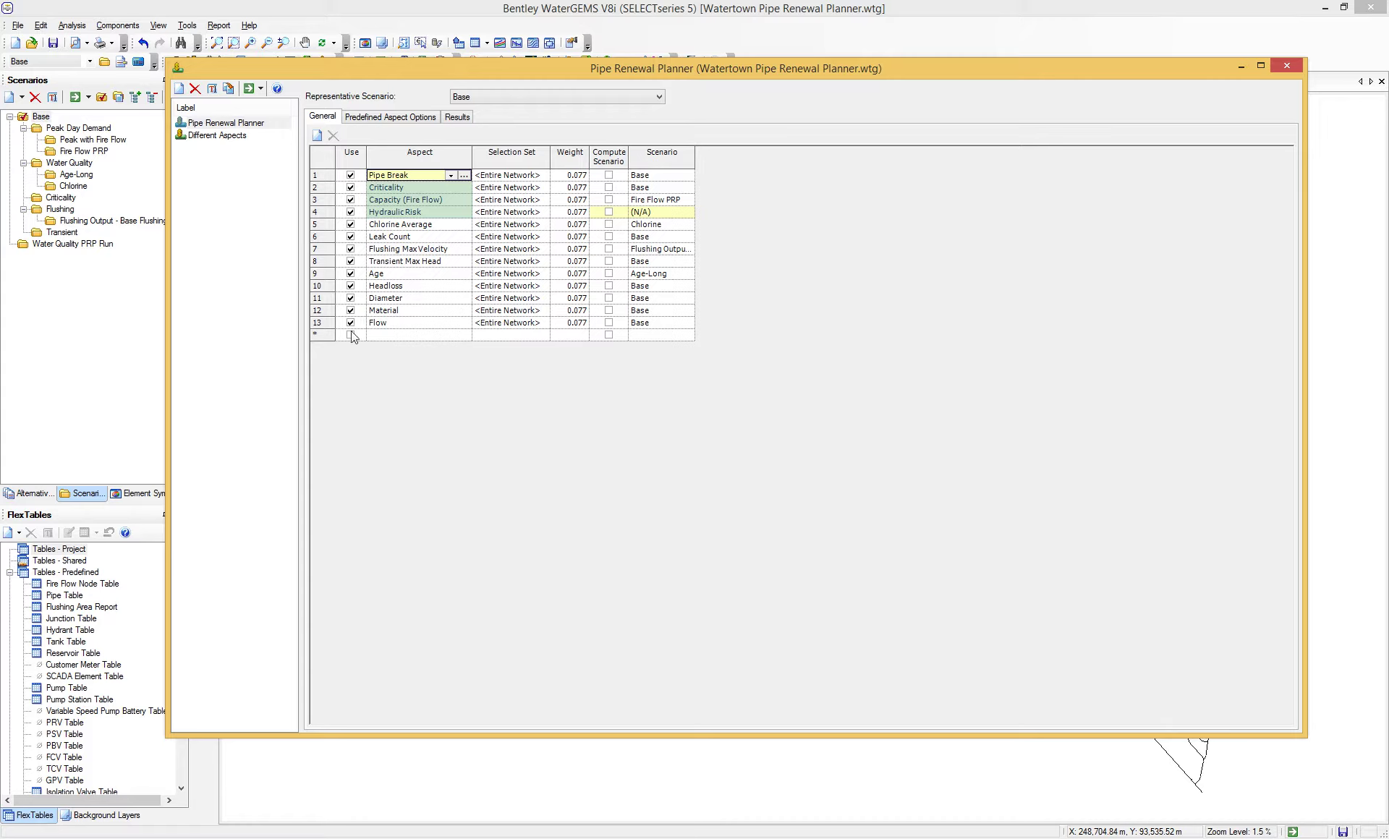
pyautogui.click(402, 338)
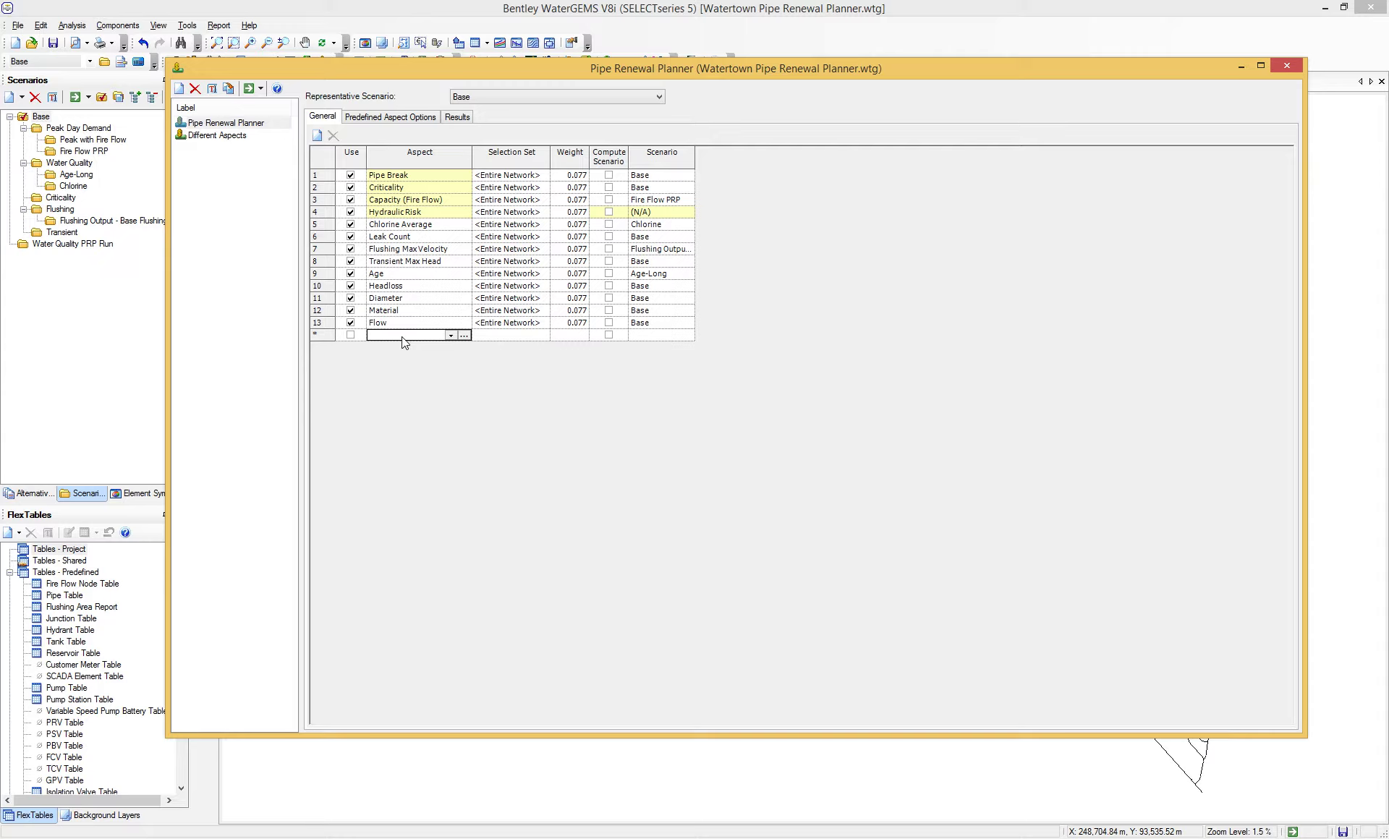
pyautogui.click(417, 177)
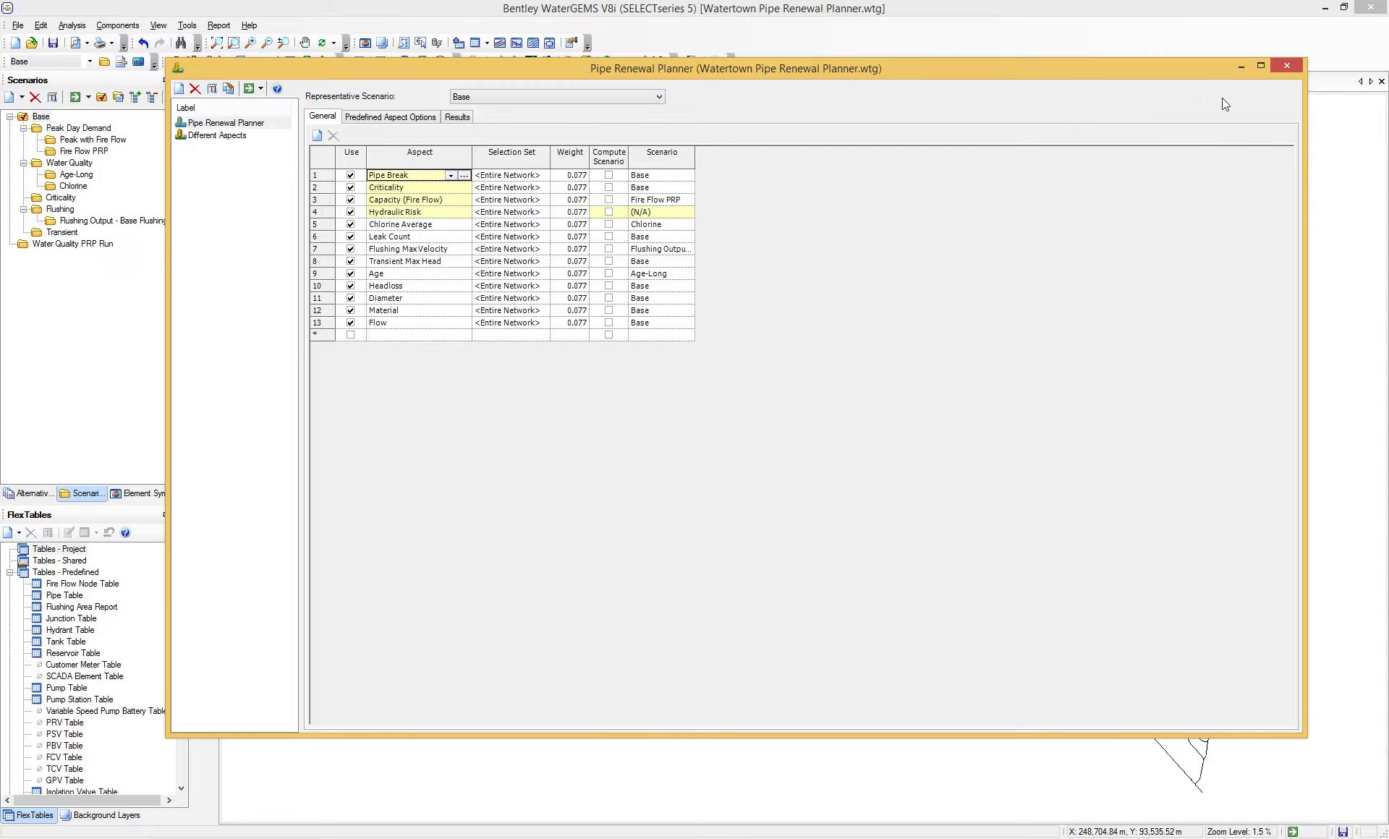
pyautogui.click(1296, 71)
# - Open the Pipe Break analysis, examine the number of breaks and the pipe group and scaled break rates, and close it
pyautogui.click(71, 25)
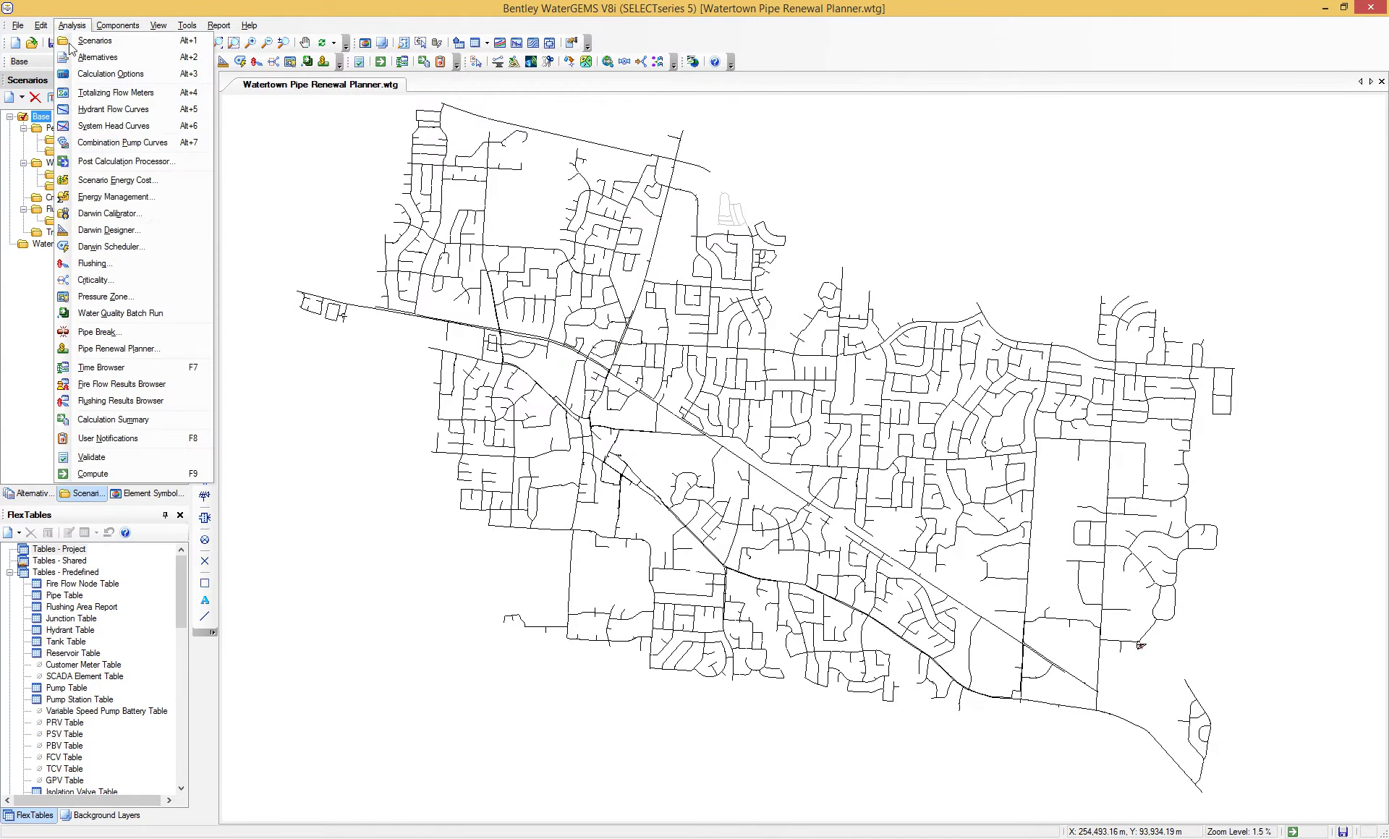
pyautogui.click(135, 332)
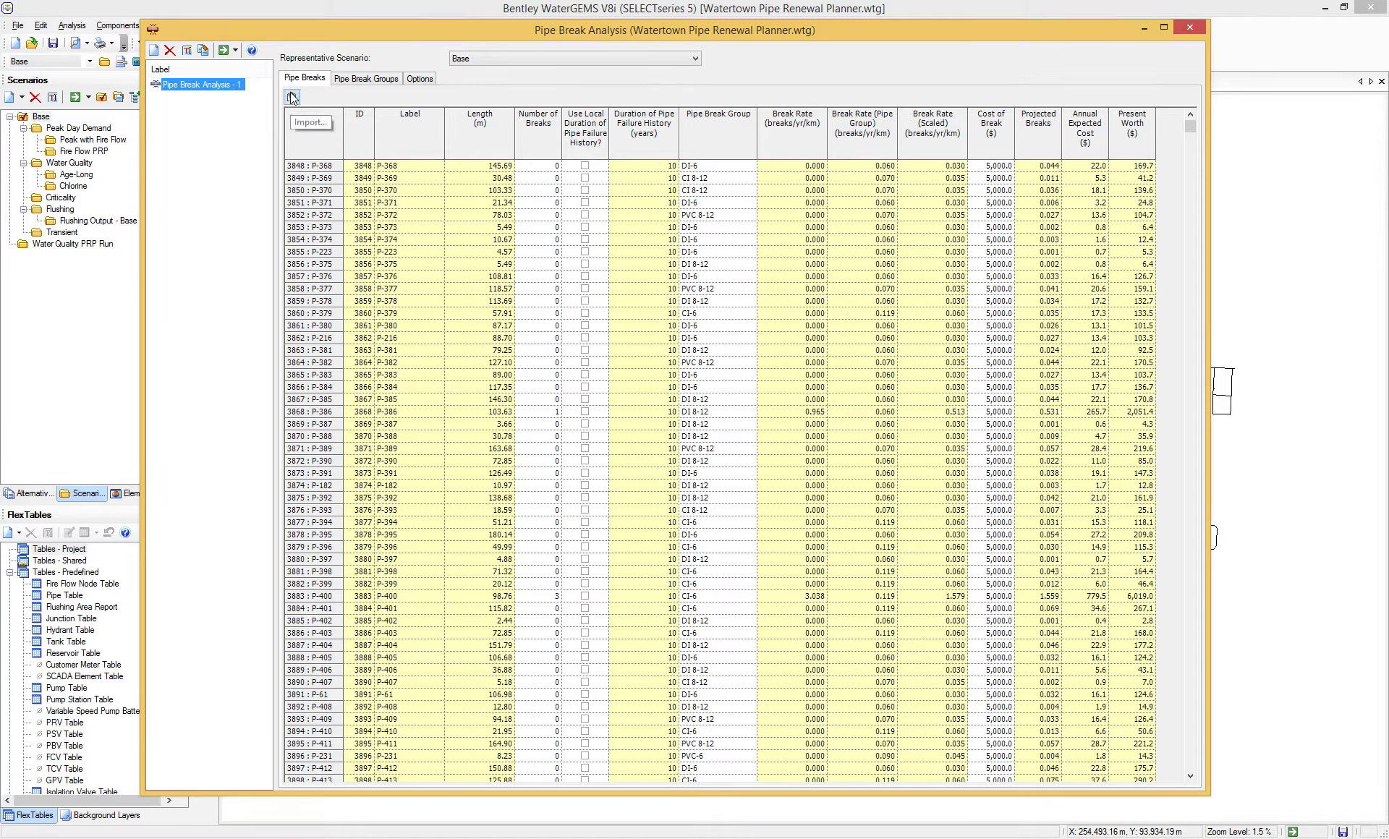
pyautogui.click(540, 413)
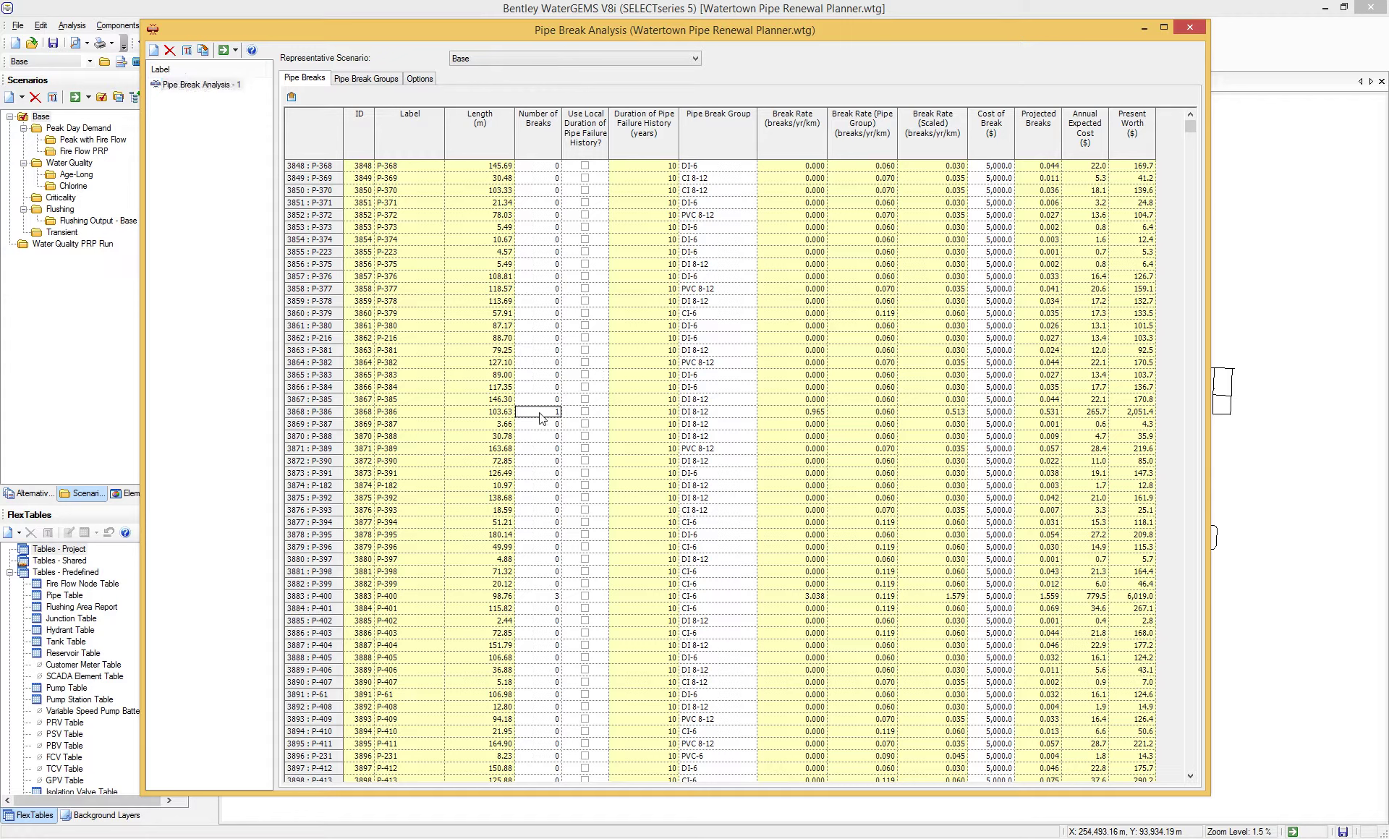
pyautogui.click(543, 597)
pyautogui.click(860, 140)
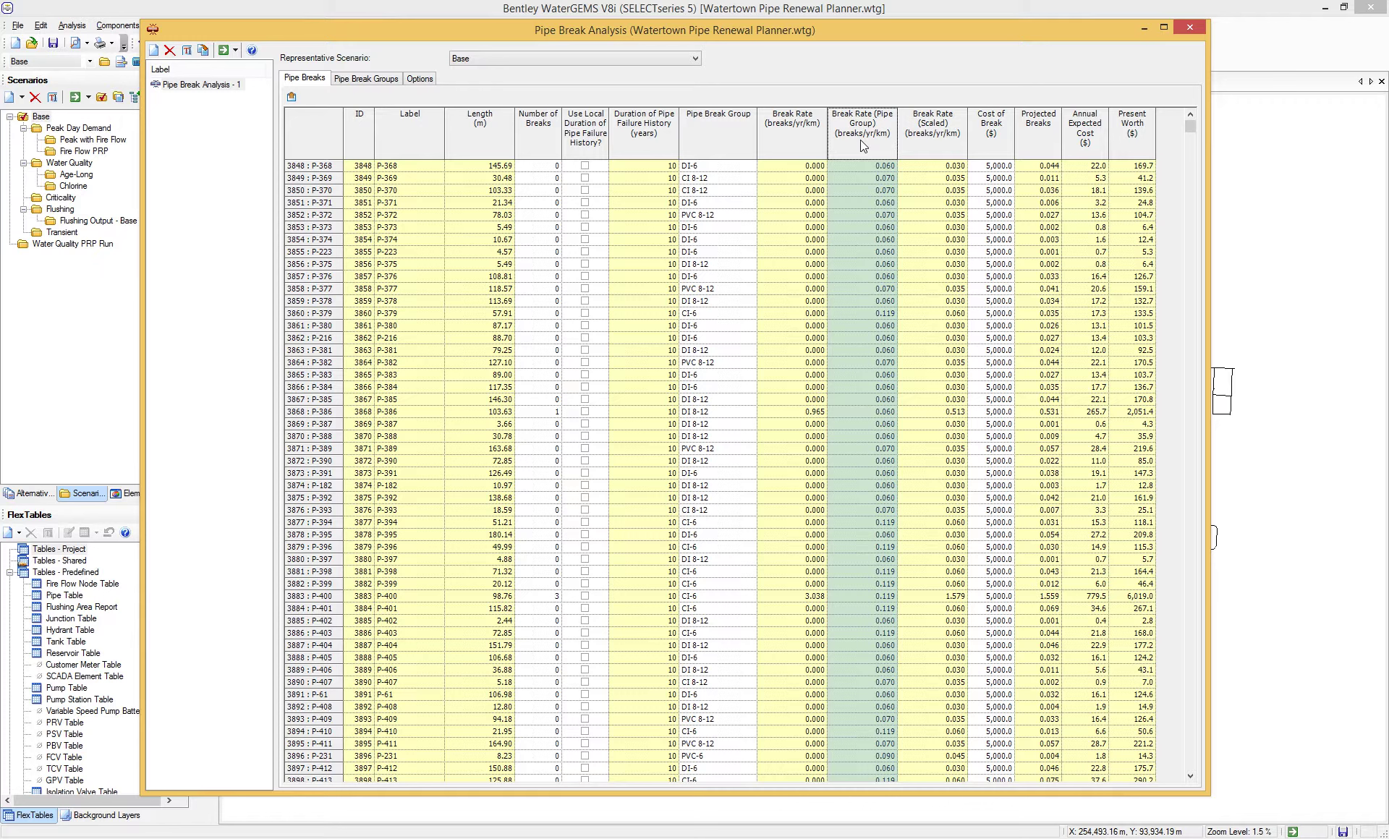
pyautogui.click(918, 139)
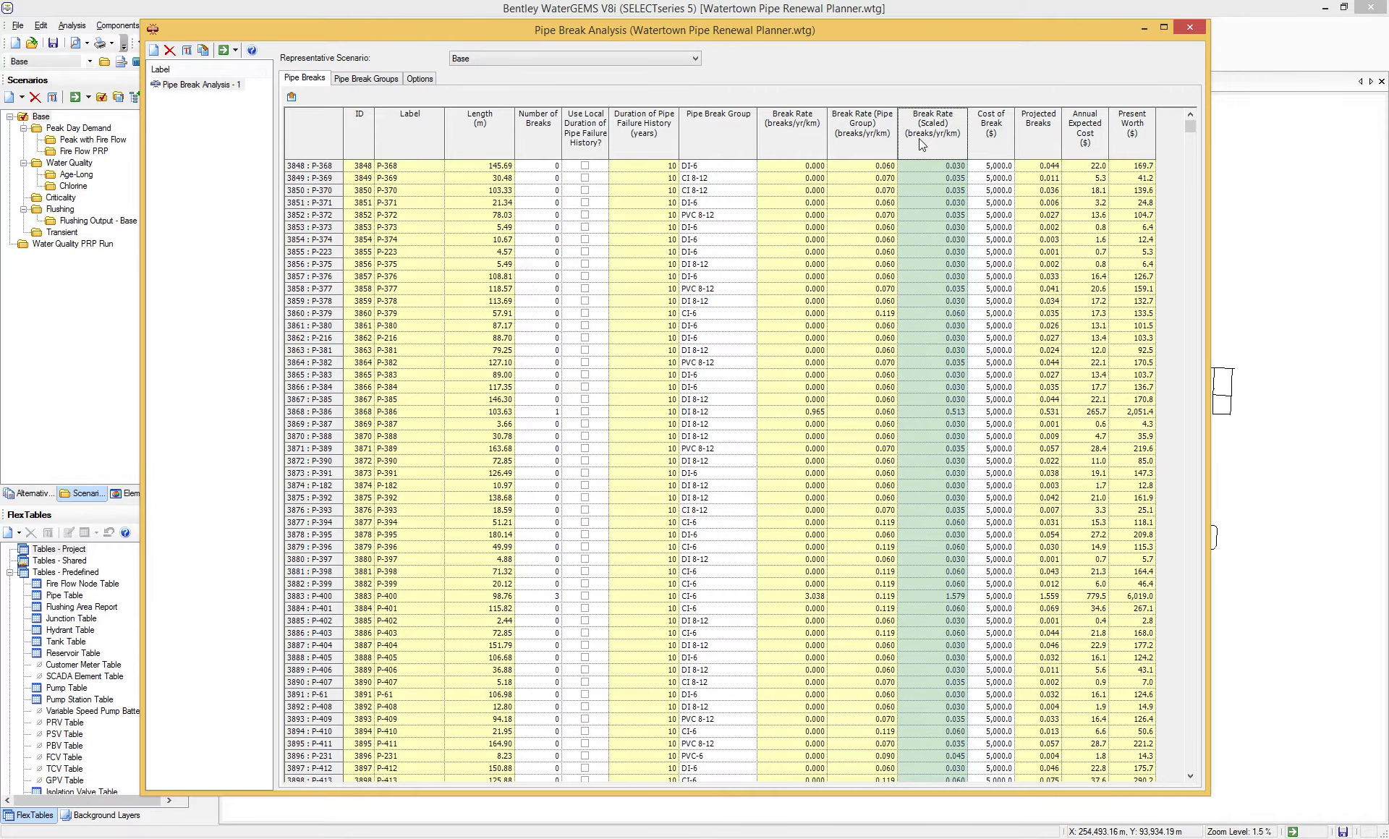
pyautogui.click(1191, 27)
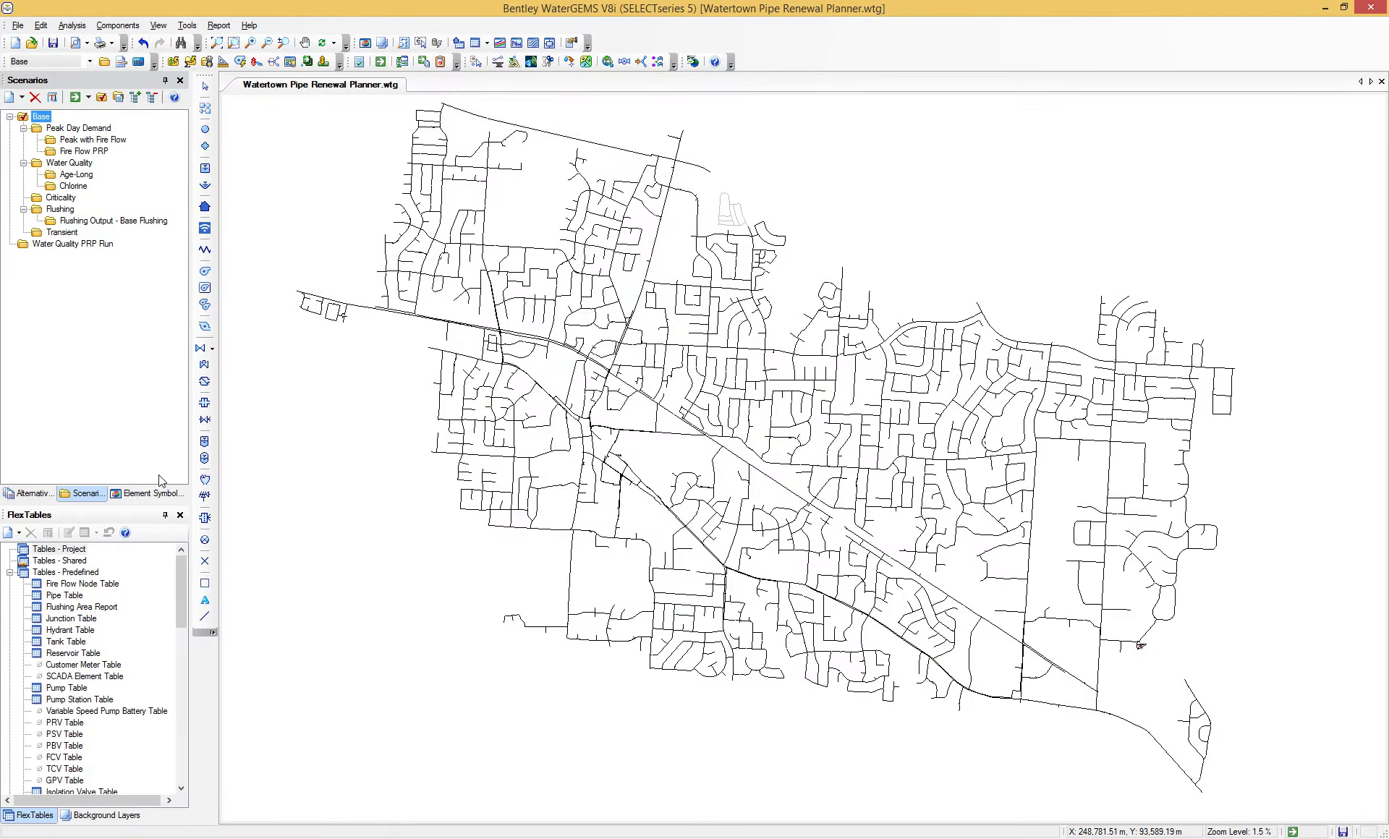
# - Preview the pipe colour coding for Break Rate (Scaled) and Break Rate (Pipe Group) on the map, leaving both switched off
pyautogui.click(155, 493)
pyautogui.click(36, 157)
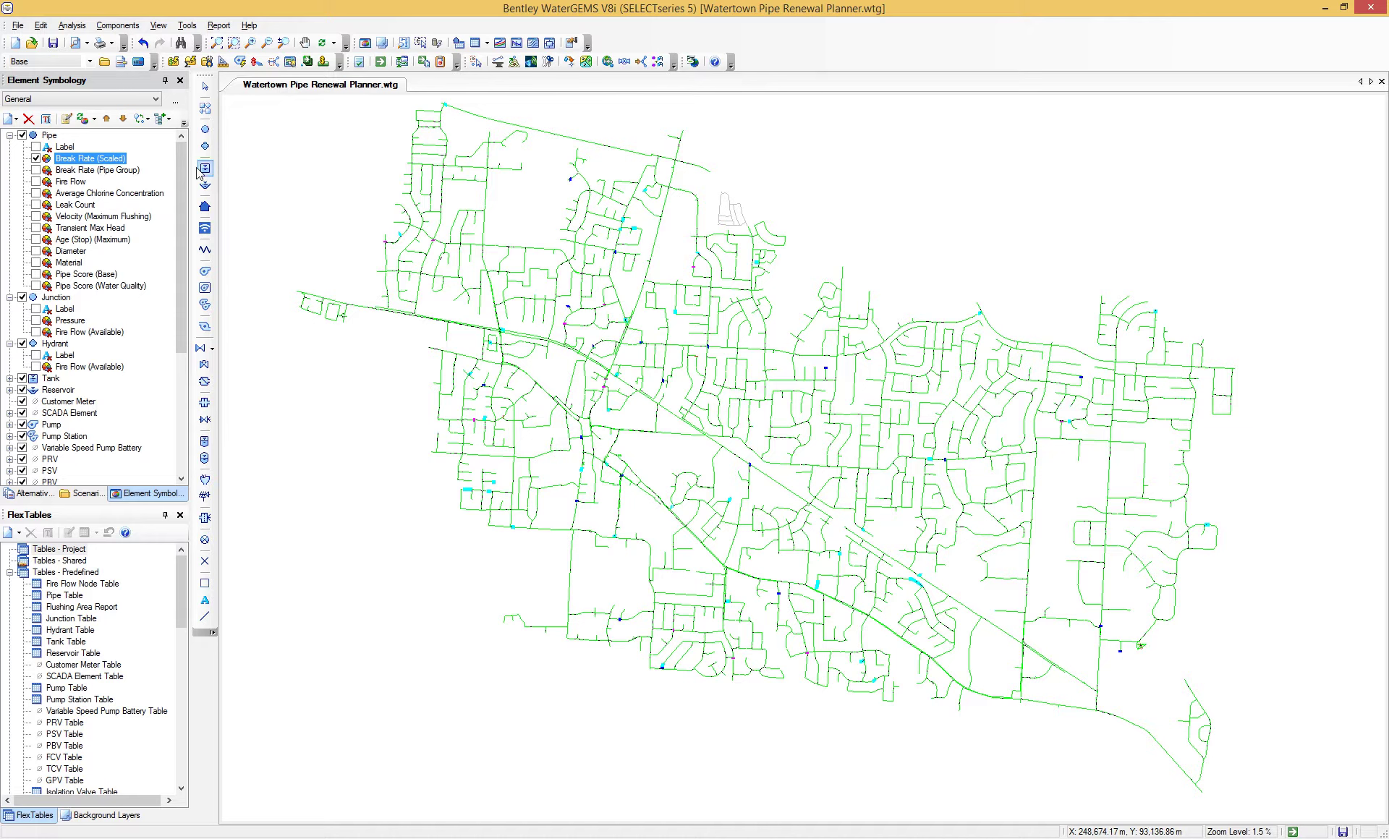
pyautogui.click(35, 158)
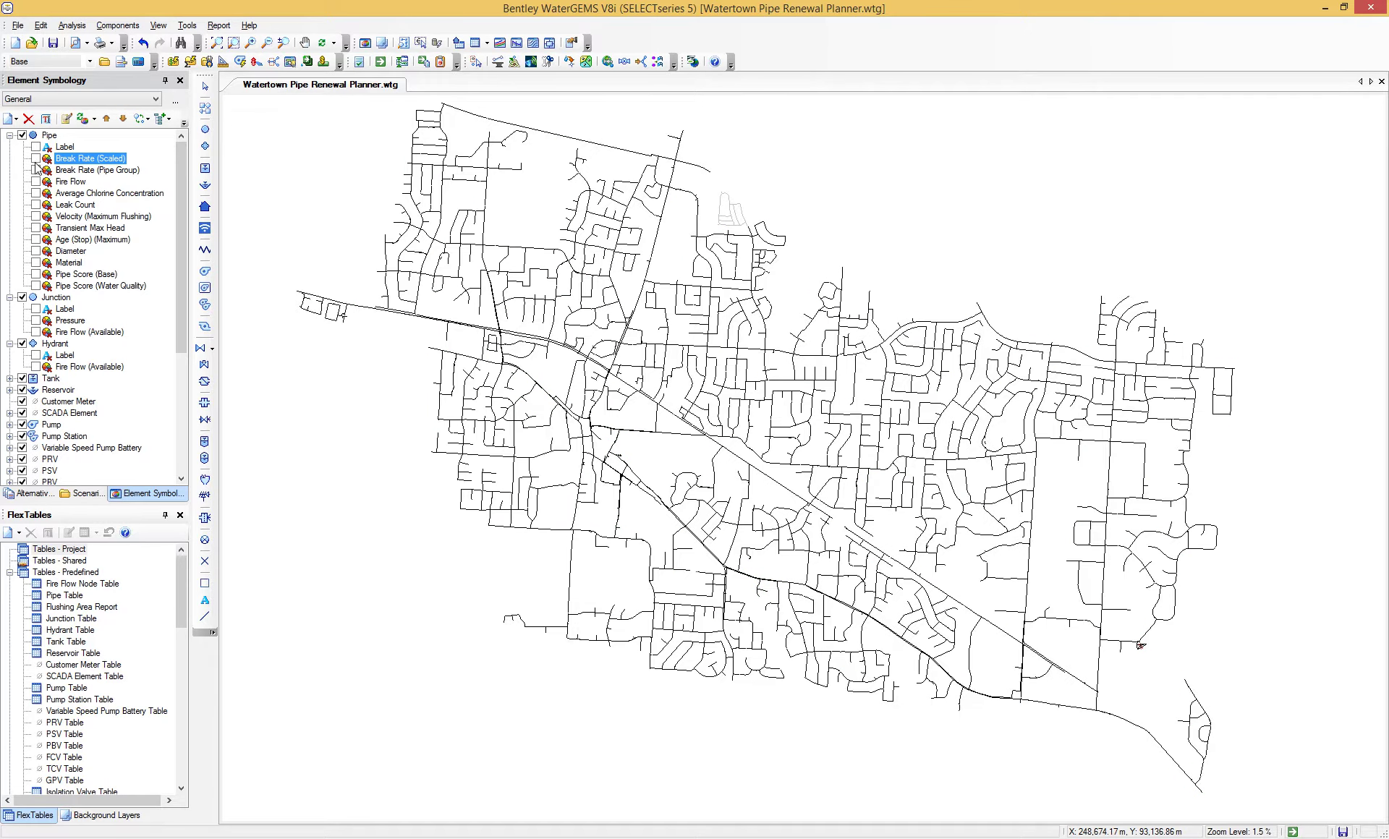
pyautogui.click(35, 170)
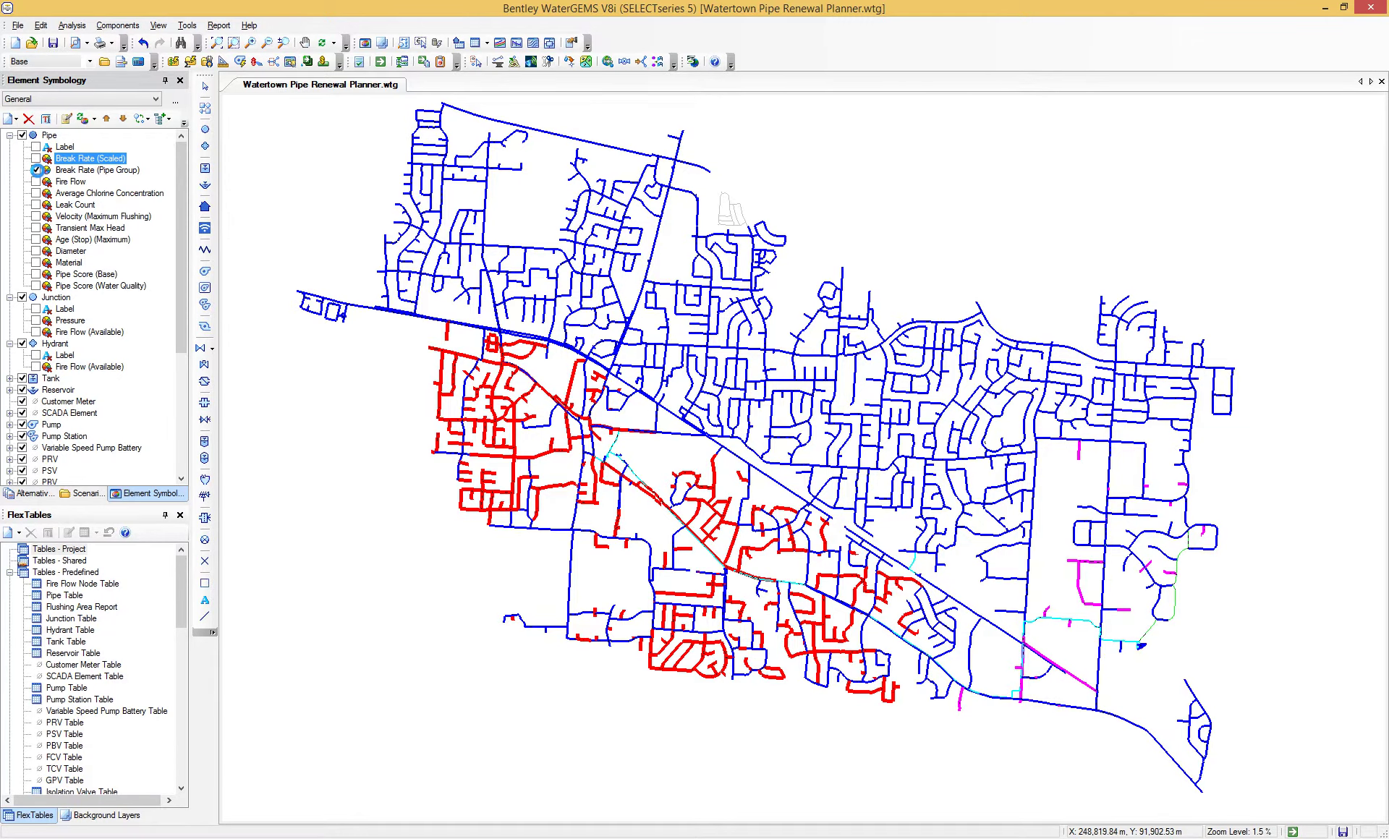
pyautogui.click(37, 169)
# - Check the aspects in the Pipe Renewal Planner, and open the Base criticality study's segmentation results
pyautogui.click(321, 62)
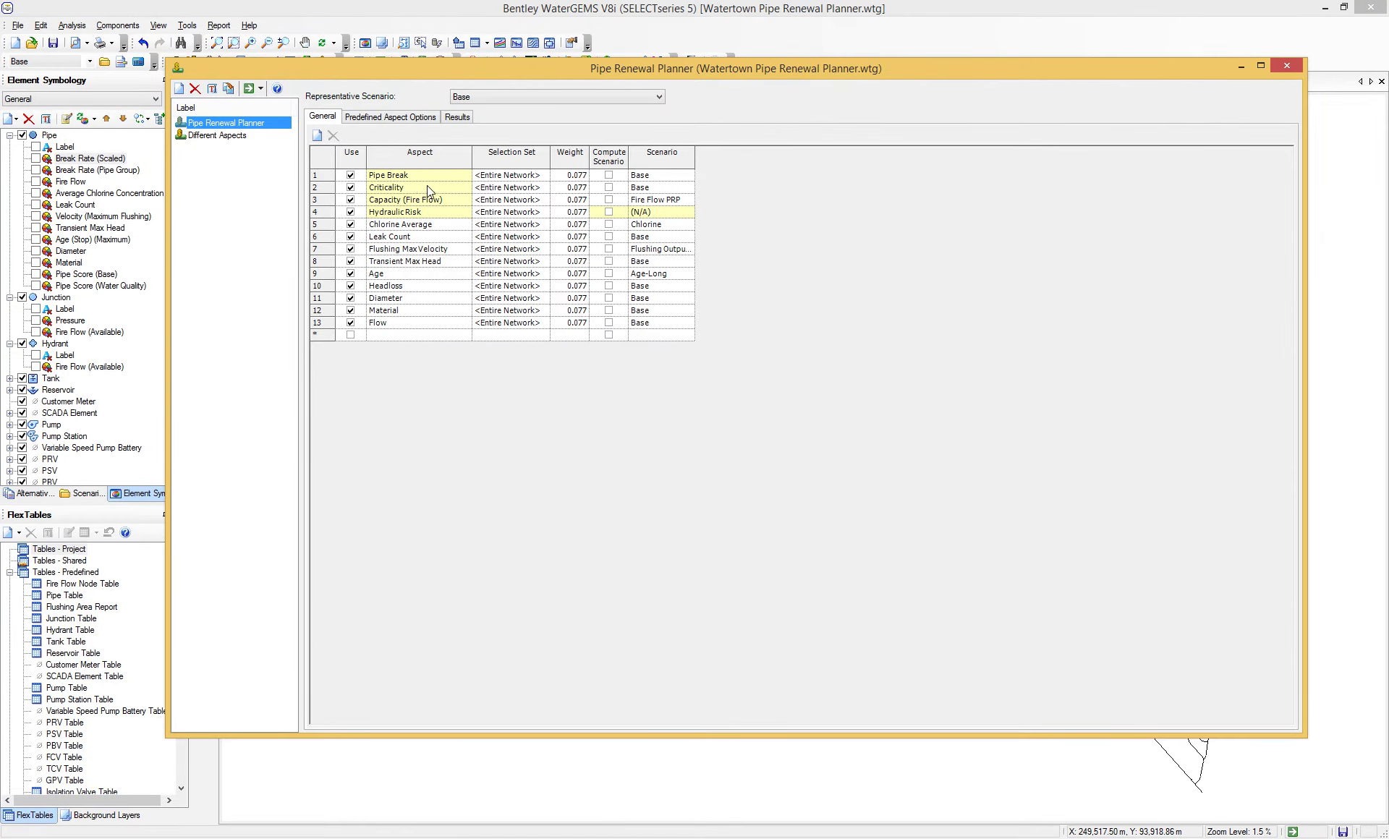
pyautogui.click(1287, 66)
pyautogui.click(72, 24)
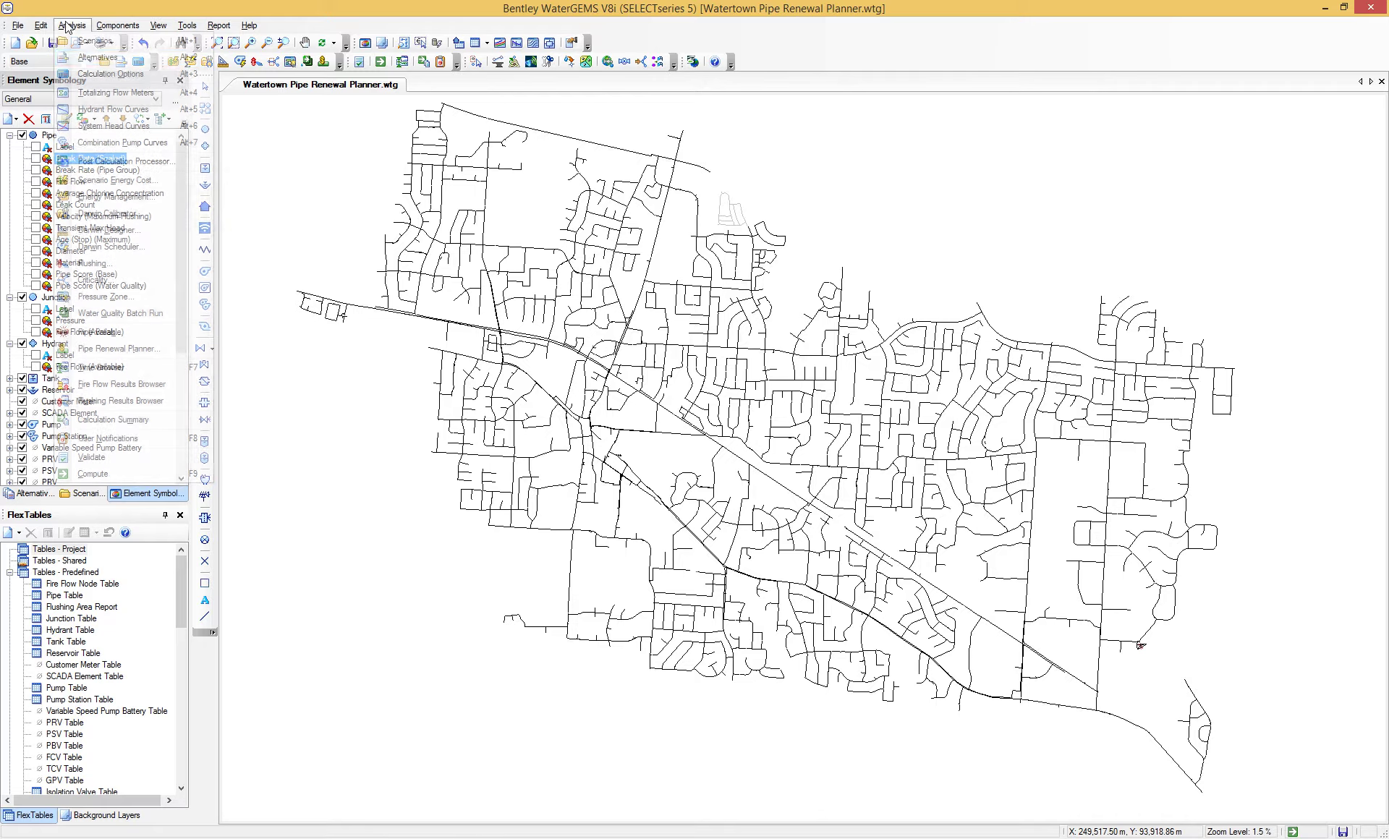
pyautogui.click(101, 280)
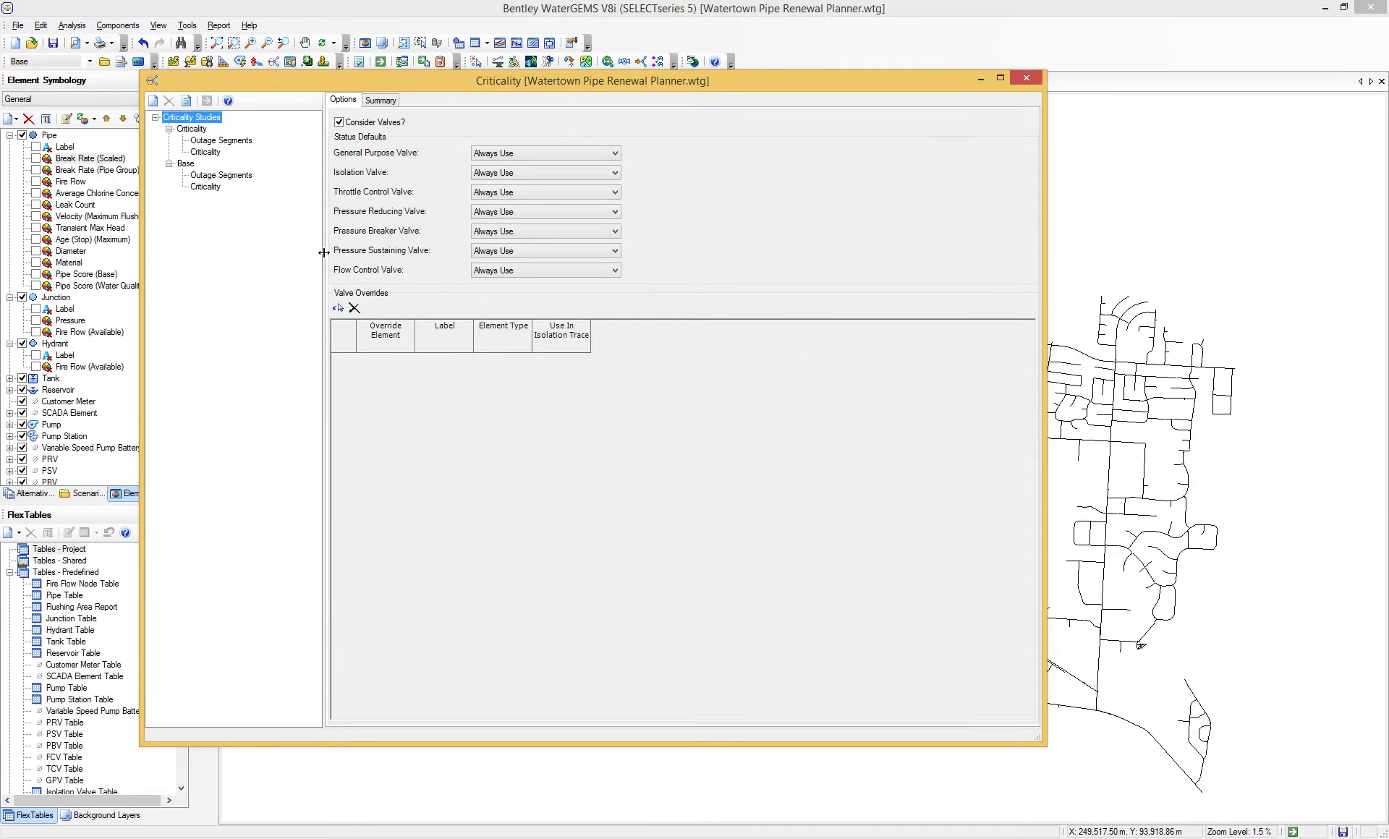
pyautogui.click(186, 164)
pyautogui.click(445, 101)
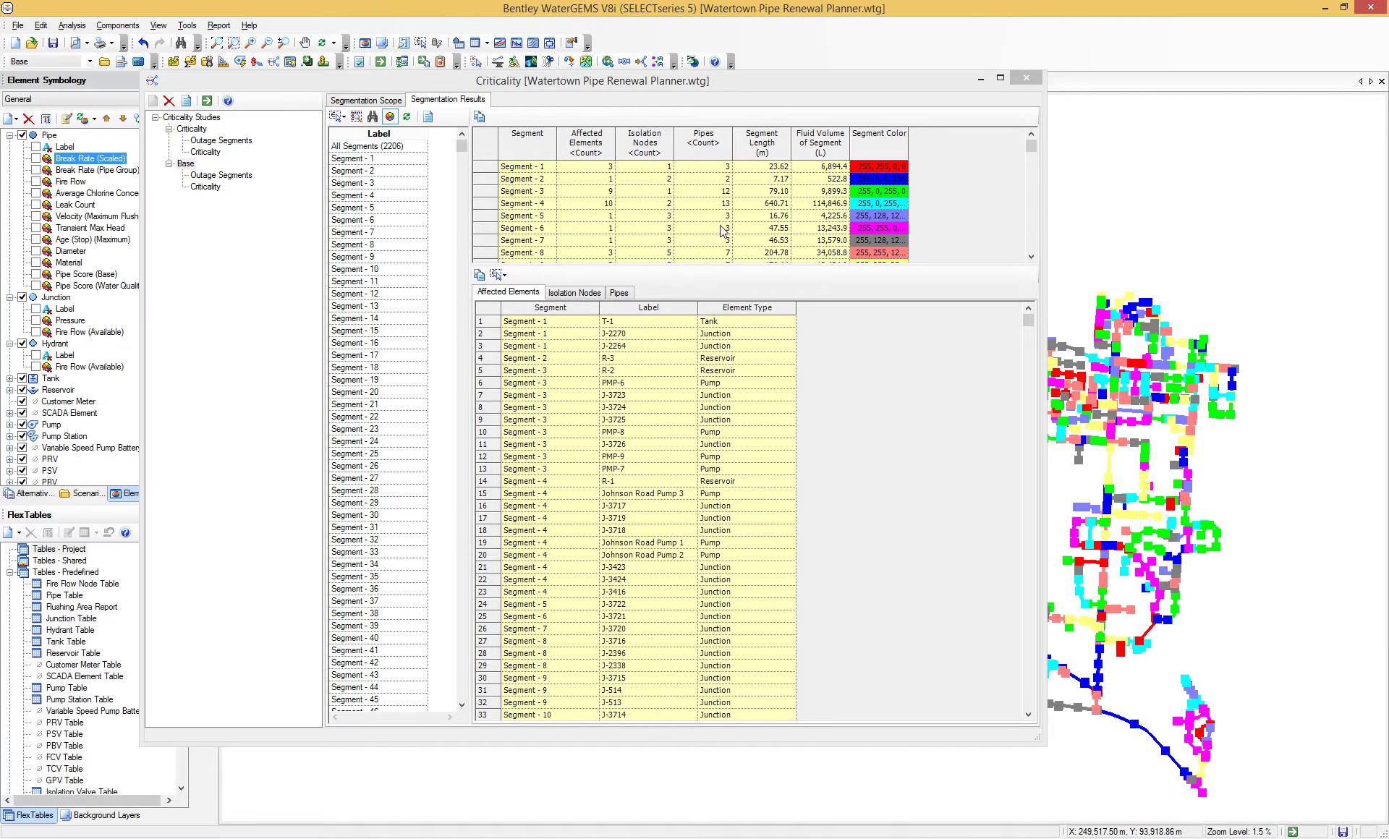
# - Minimize the Criticality window, inspect the coloured segments on the network map up close, and restore the window
pyautogui.click(983, 79)
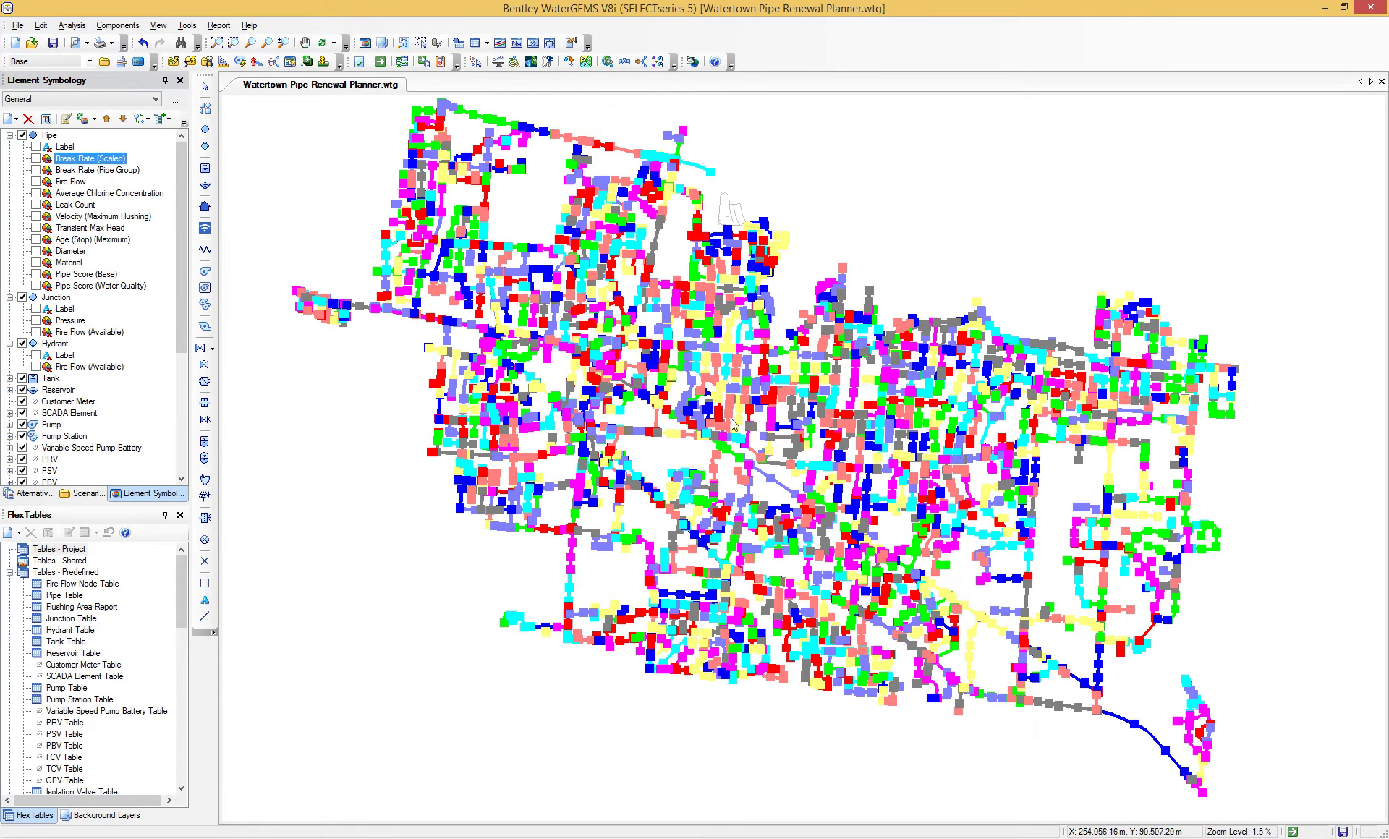
pyautogui.scroll(5, 539, 380)
pyautogui.scroll(5, 589, 362)
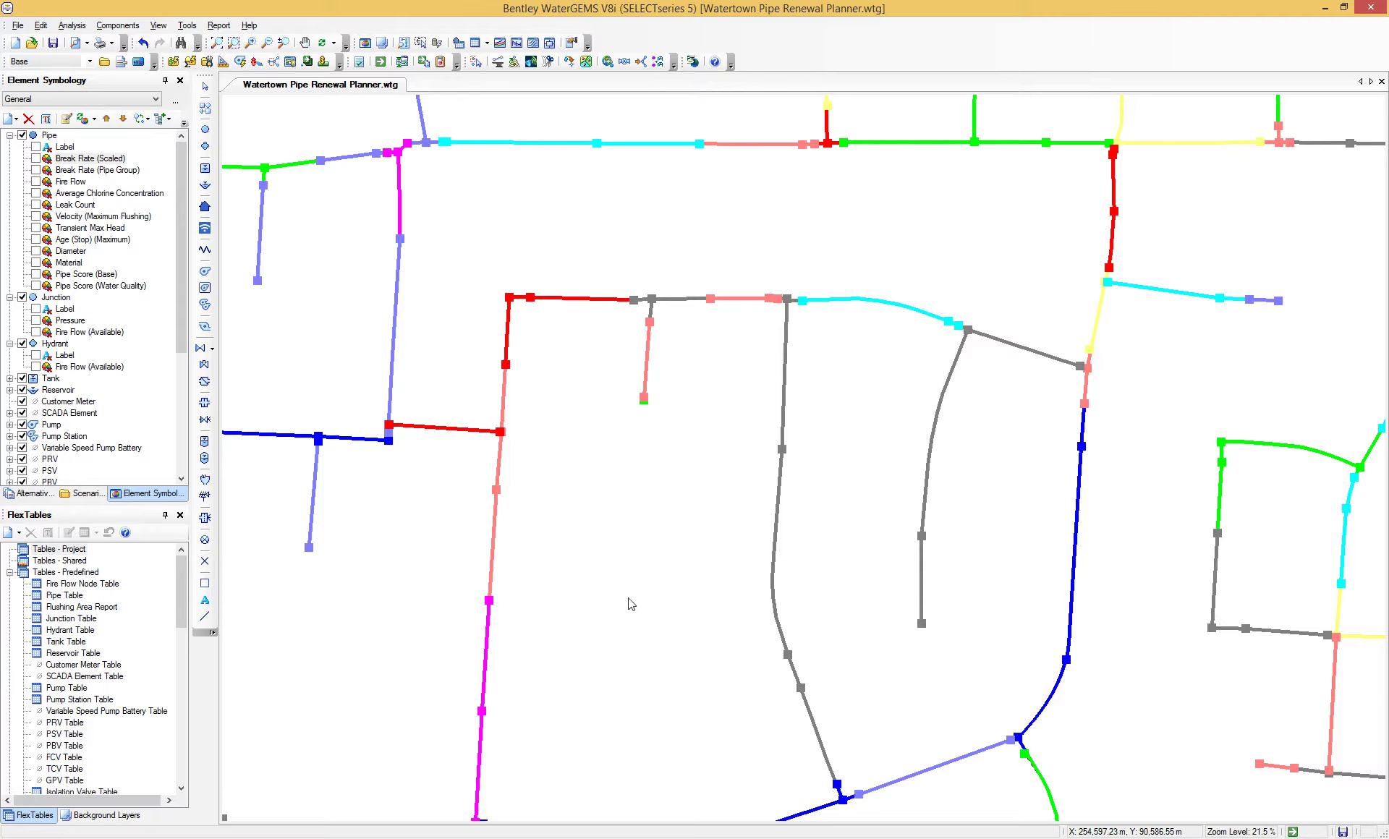
pyautogui.scroll(-10, 710, 533)
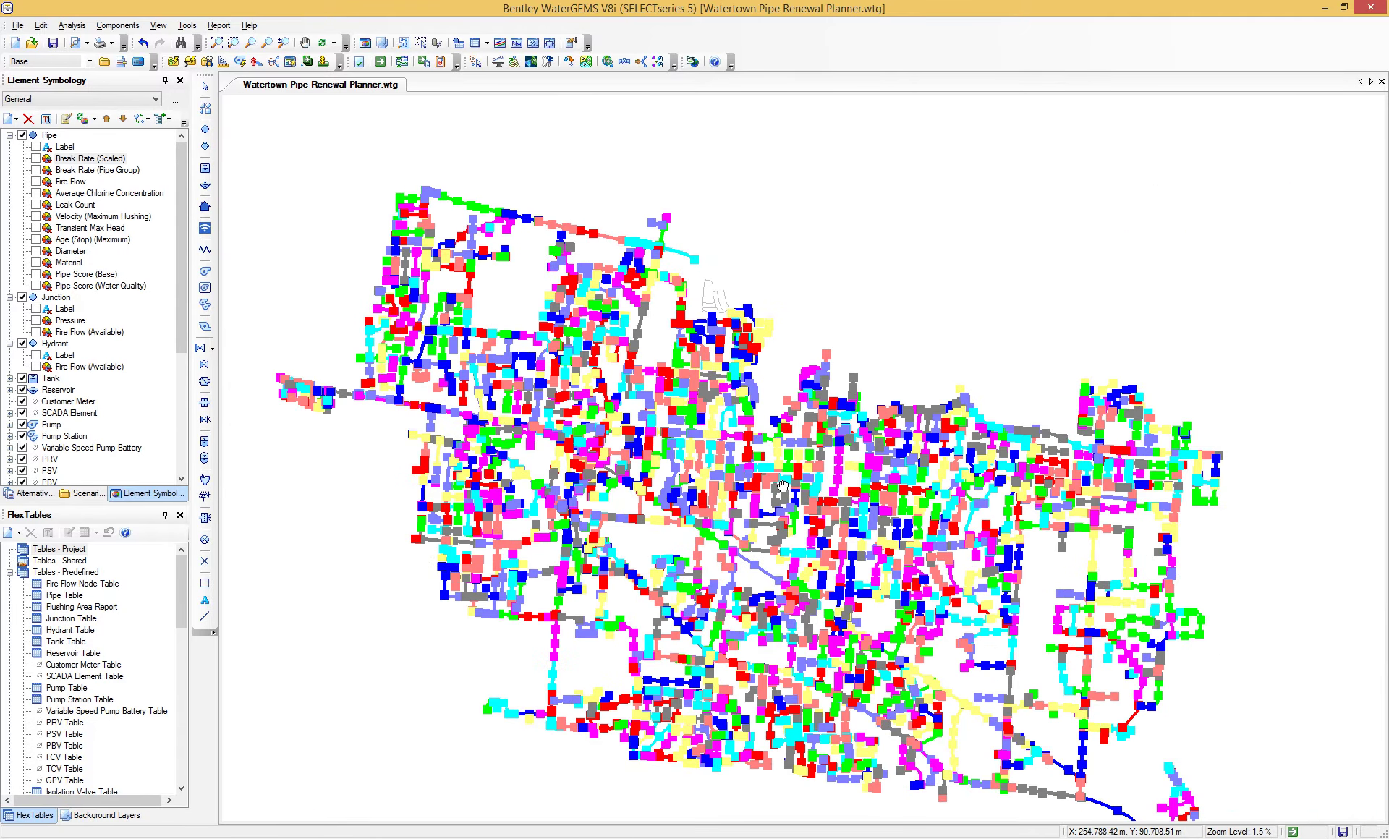
pyautogui.scroll(-2, 762, 403)
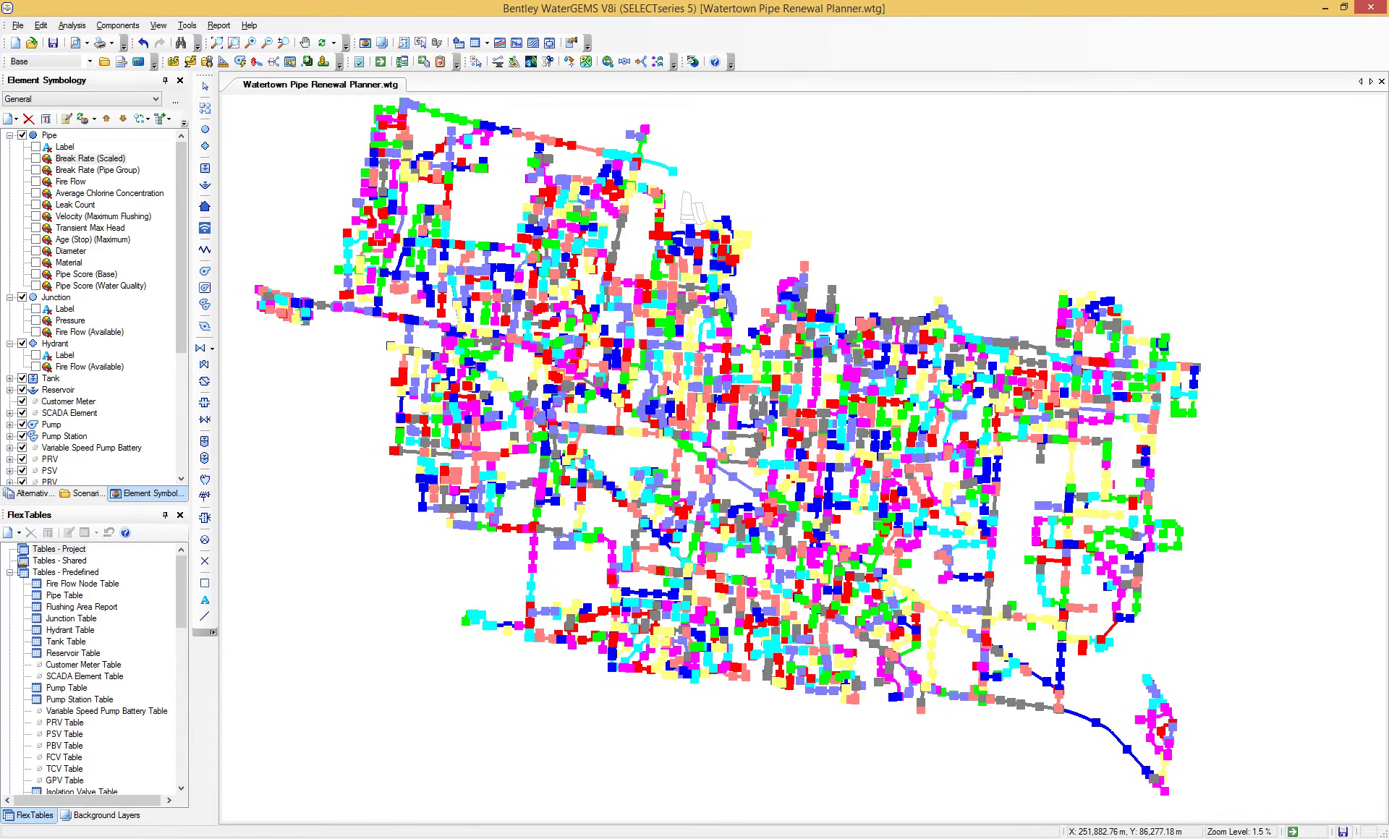
pyautogui.click(374, 811)
# - View the Base study's outage segments, sort its criticality results by System Demand Shortfall in descending order, and close the window
pyautogui.click(198, 176)
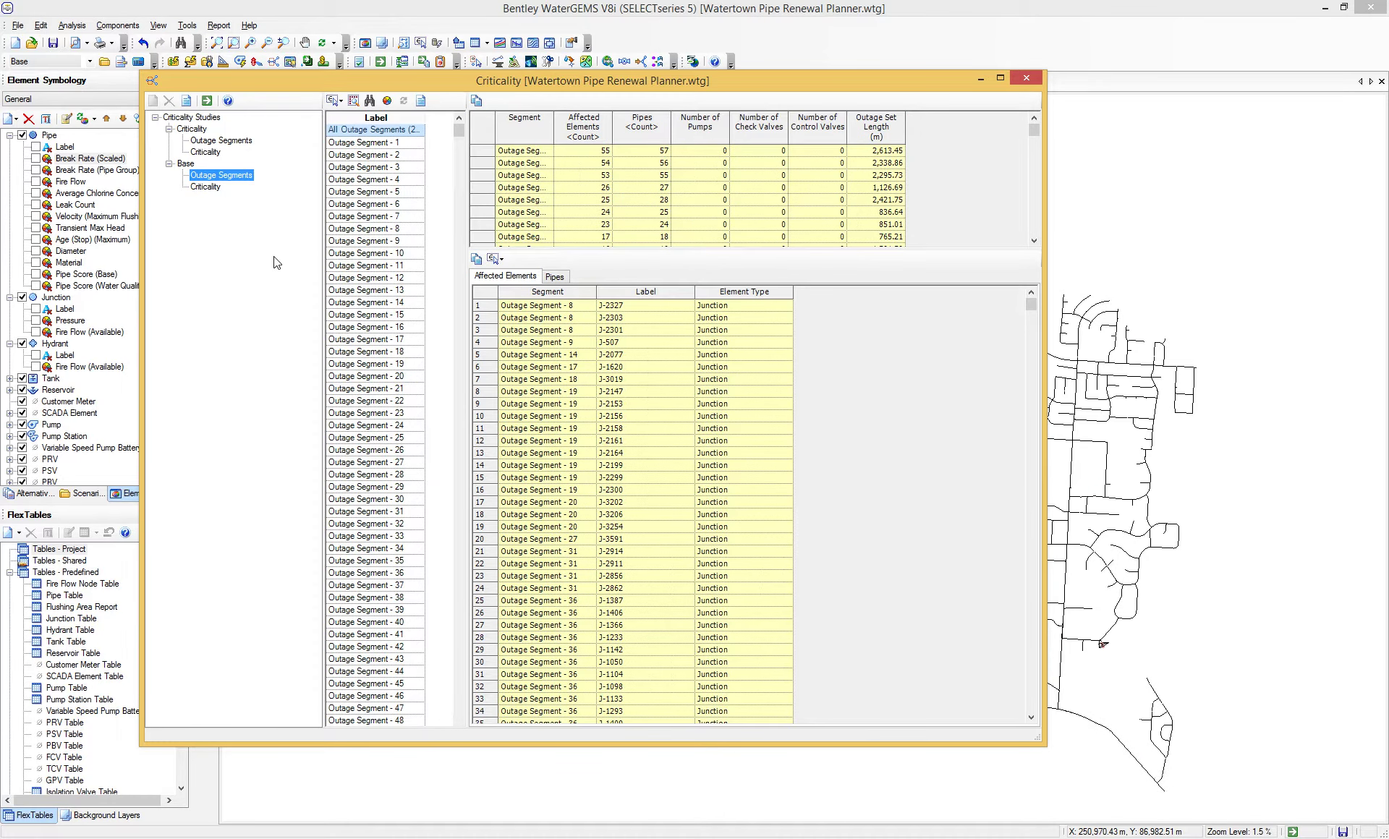
pyautogui.click(206, 186)
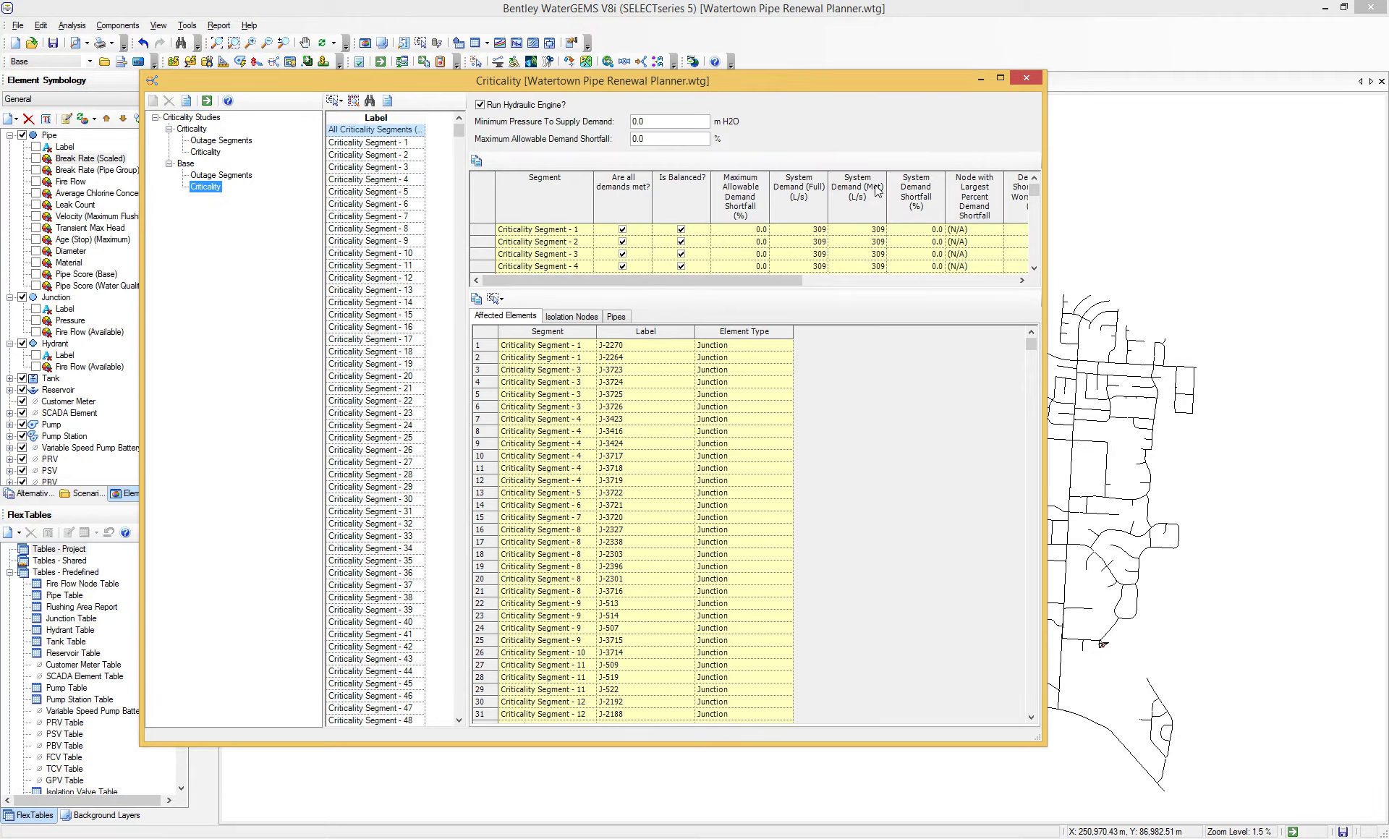
pyautogui.click(917, 209)
pyautogui.rightClick(911, 193)
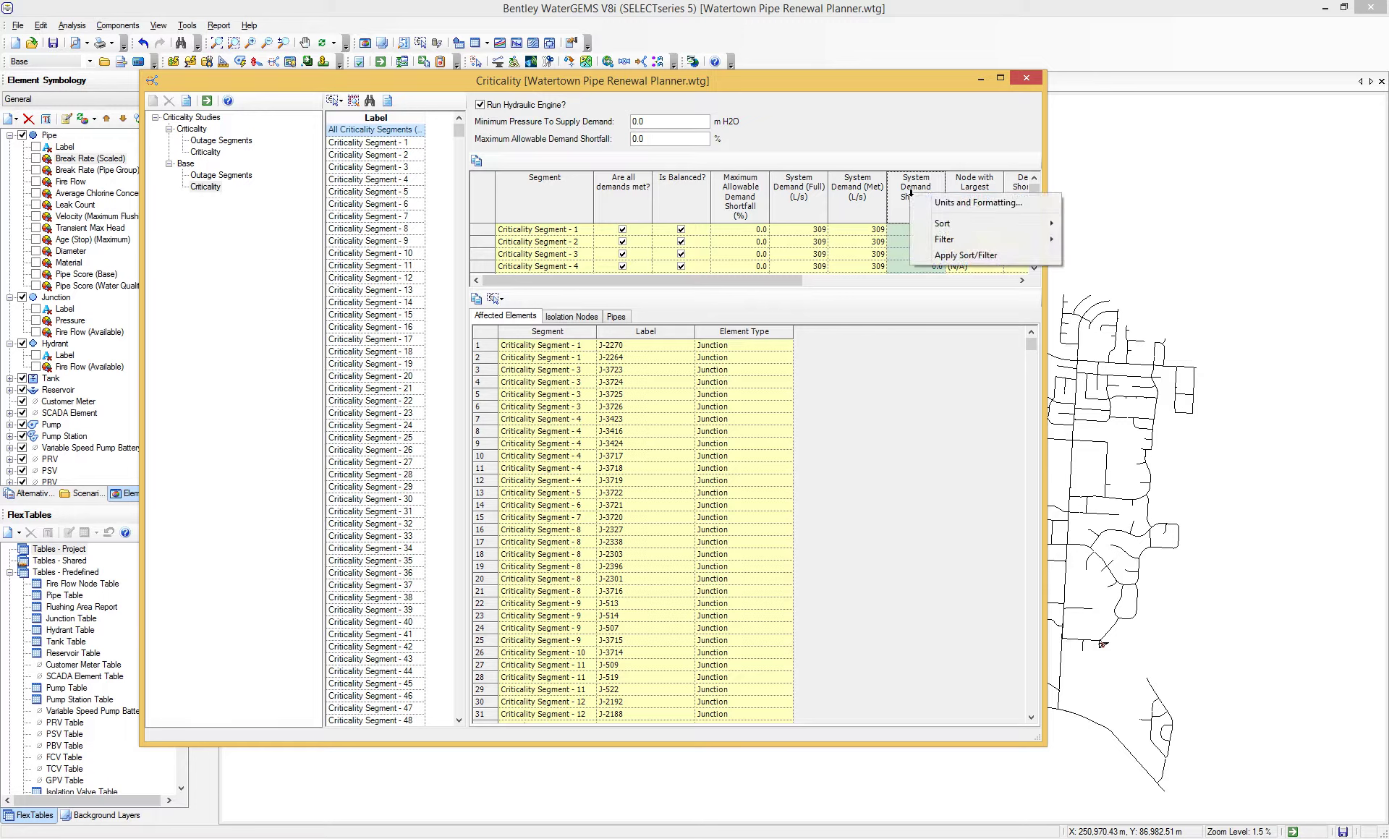
pyautogui.moveTo(936, 223)
pyautogui.click(1133, 241)
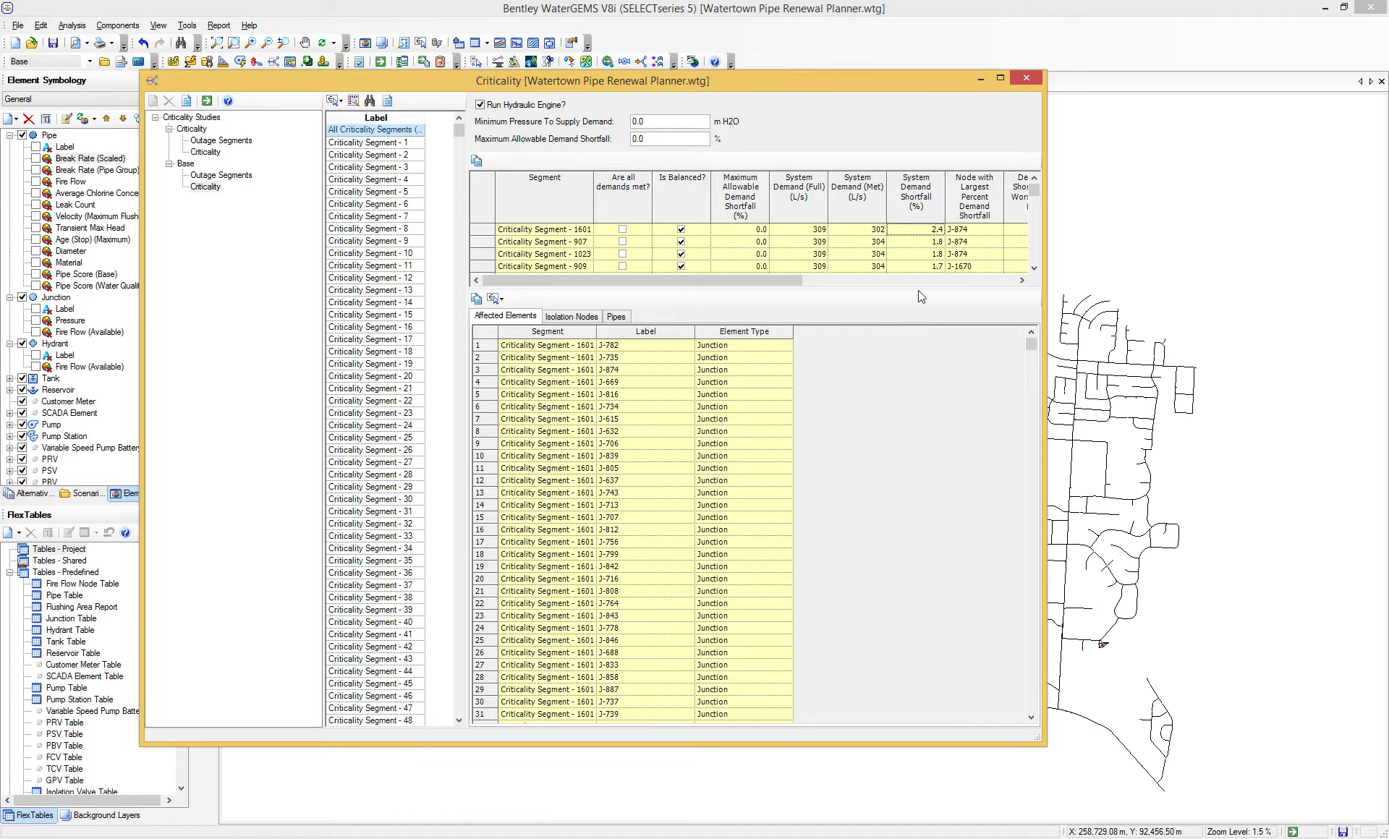
pyautogui.click(1025, 78)
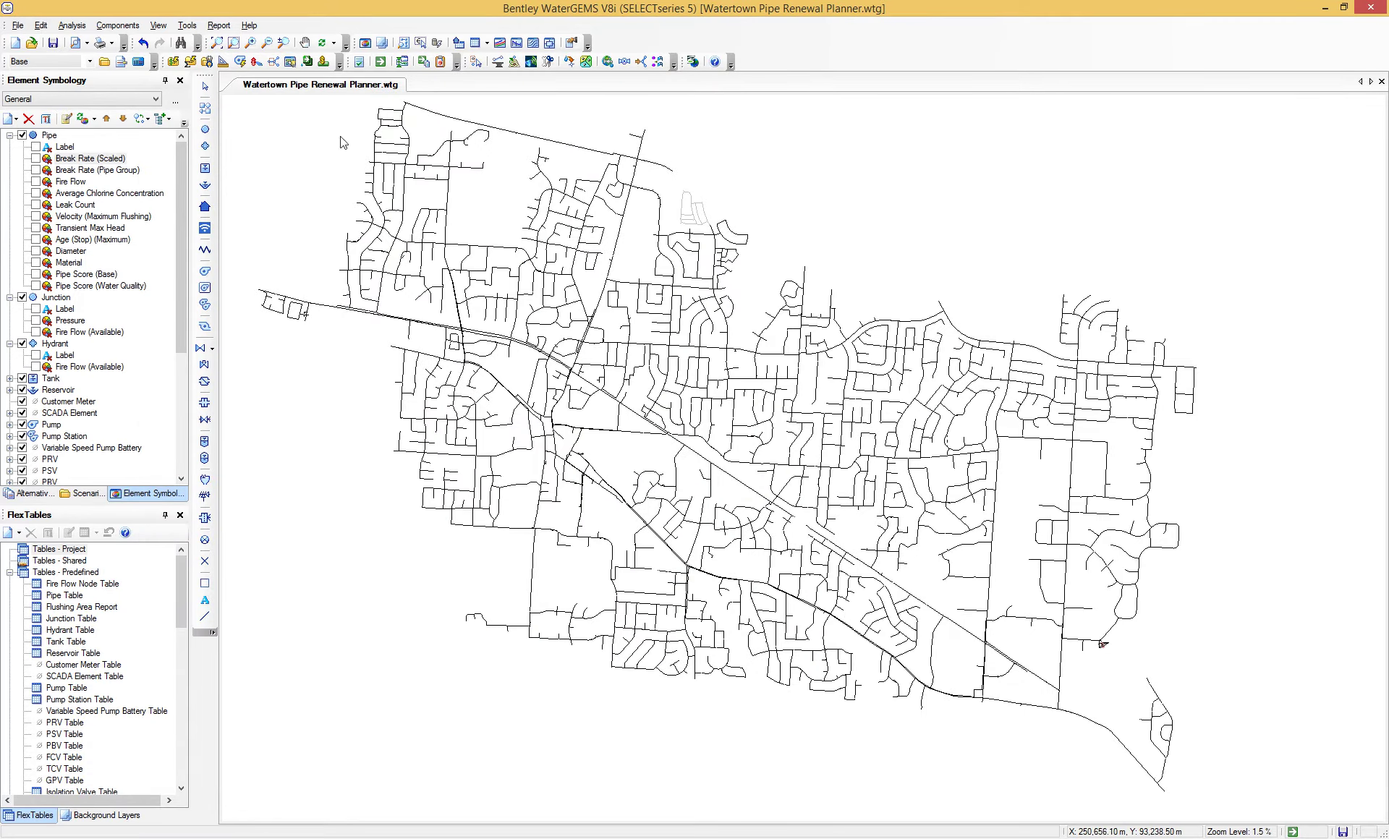
# - Check the aspect list in the Pipe Renewal Planner, and turn on the Fire Flow colour coding for the pipes
pyautogui.click(324, 63)
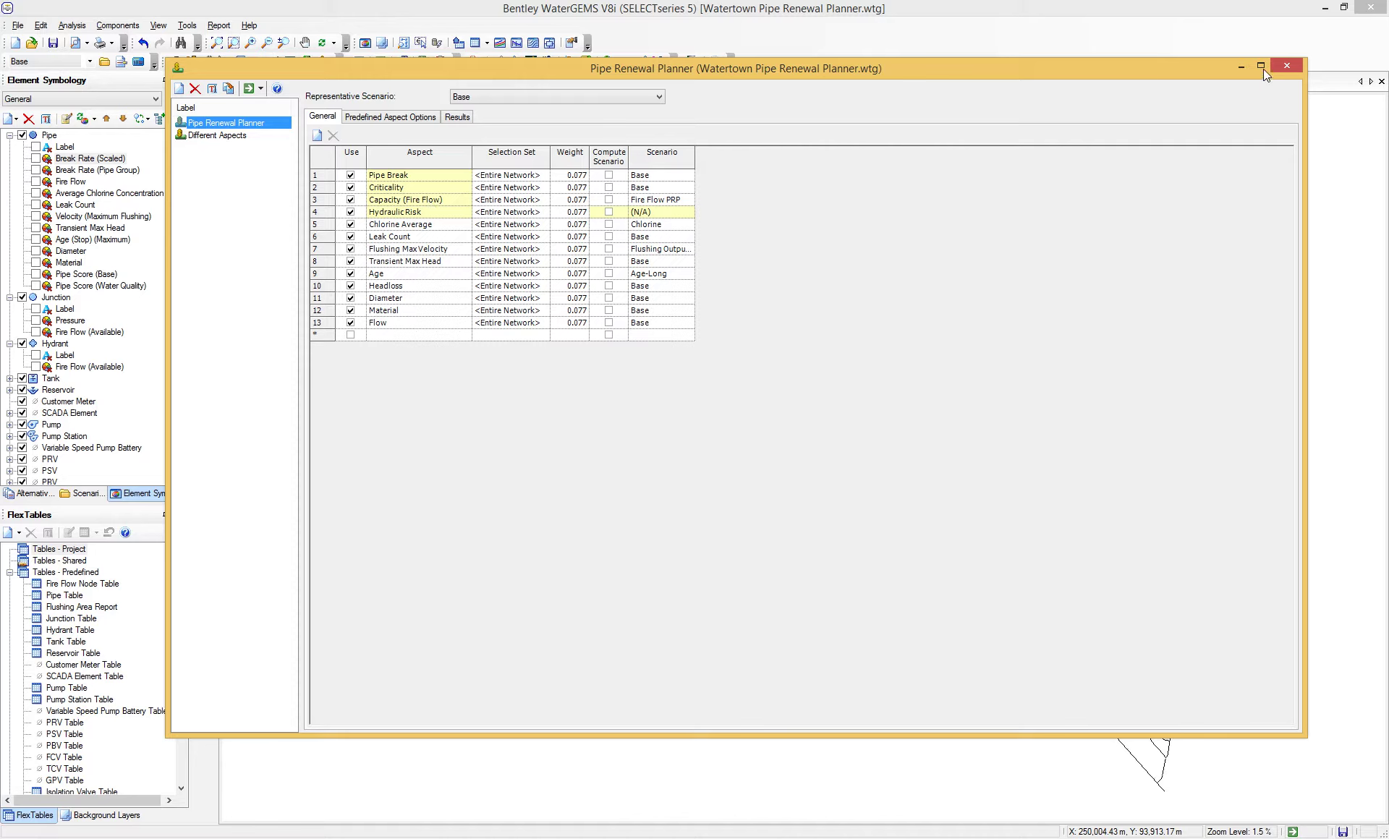
pyautogui.click(1286, 68)
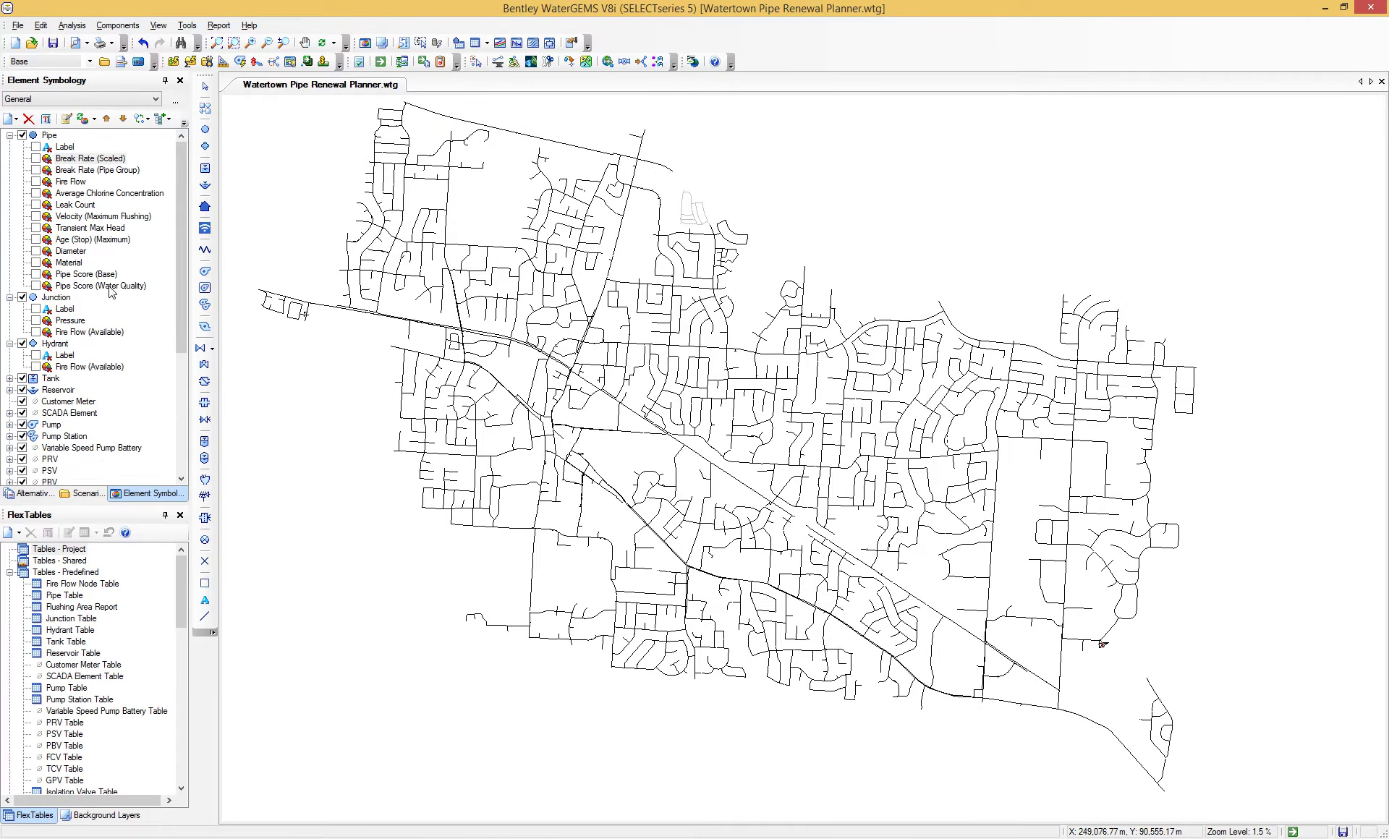
pyautogui.click(35, 181)
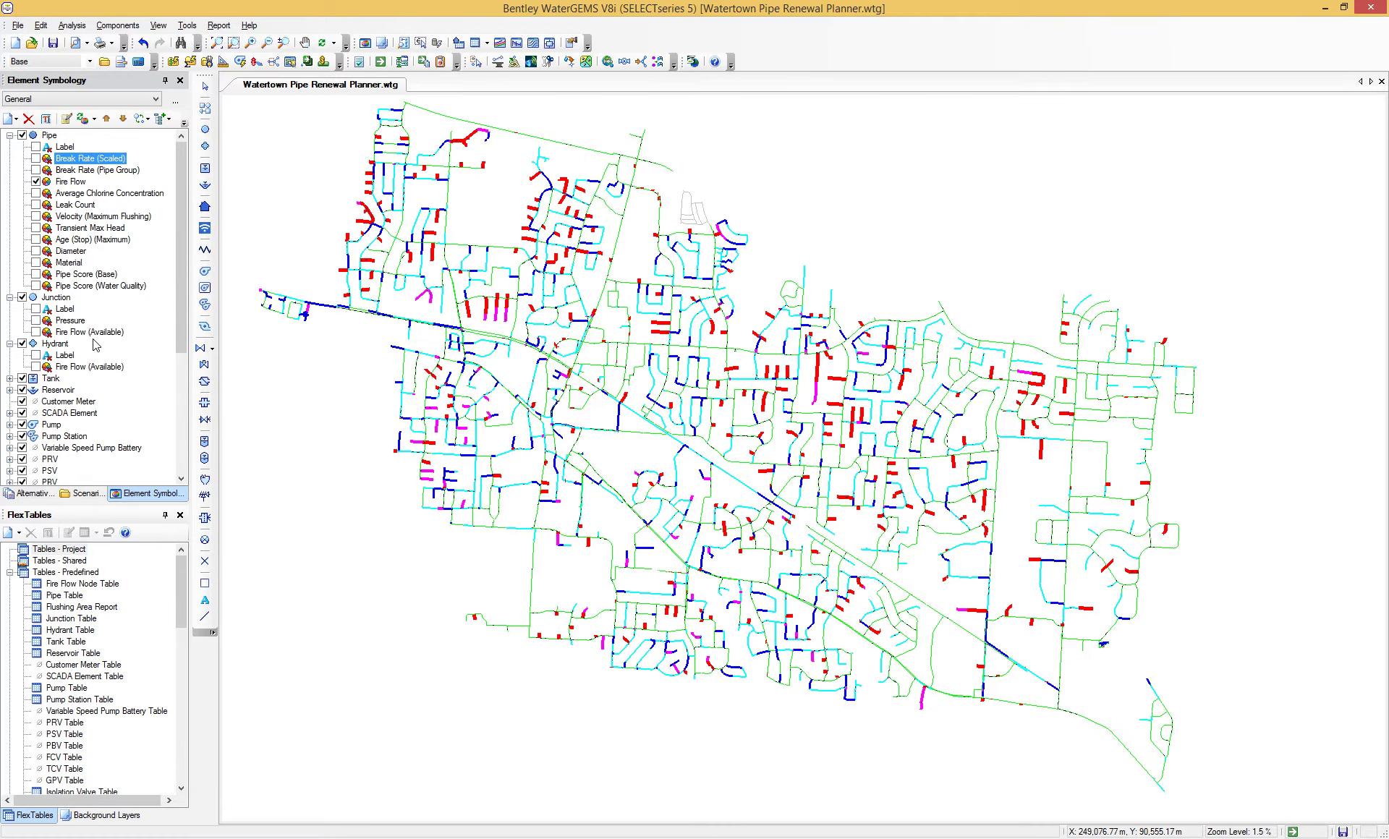
# - Make Fire Flow PRP under Peak Day Demand the current scenario
pyautogui.click(82, 492)
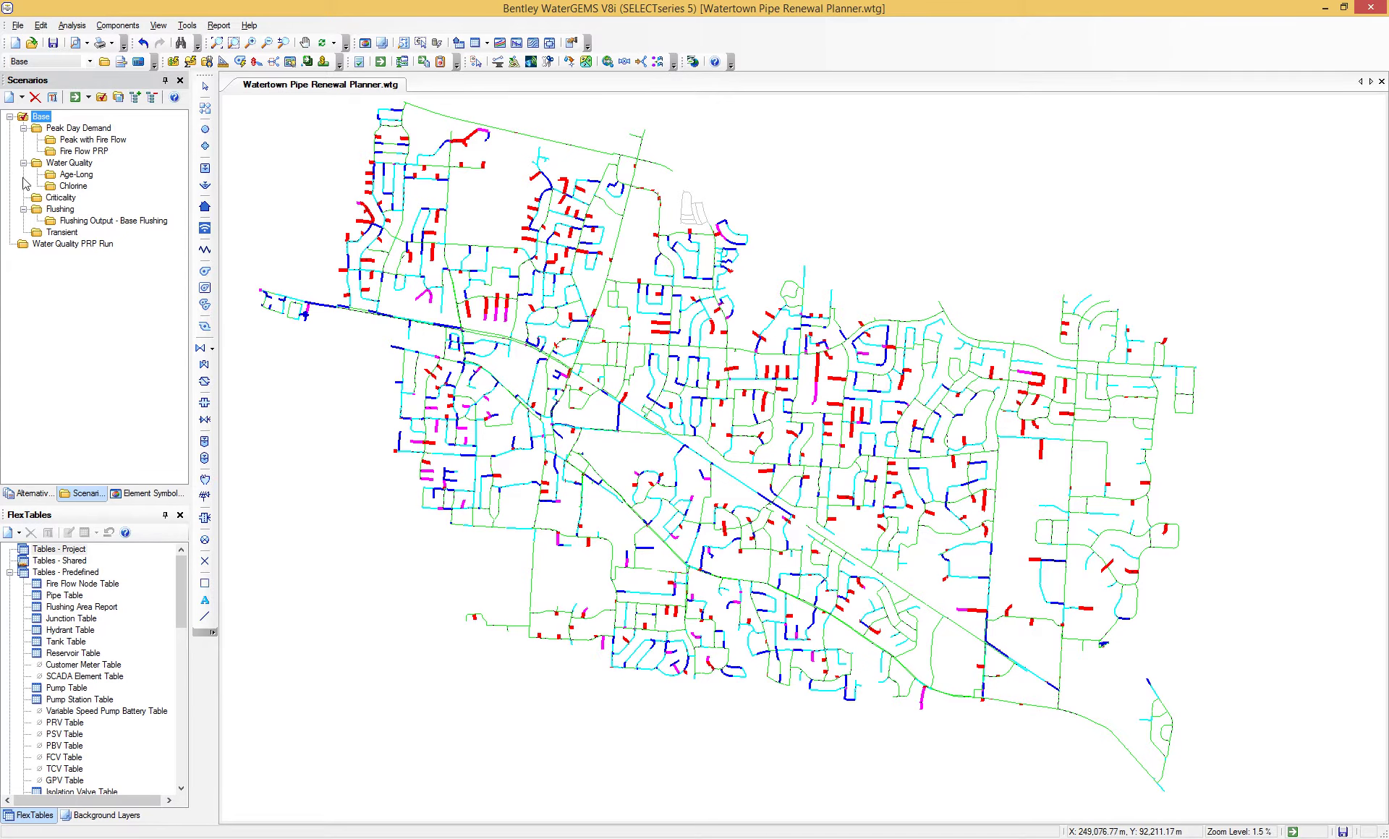
pyautogui.click(63, 174)
pyautogui.click(90, 151)
pyautogui.click(102, 99)
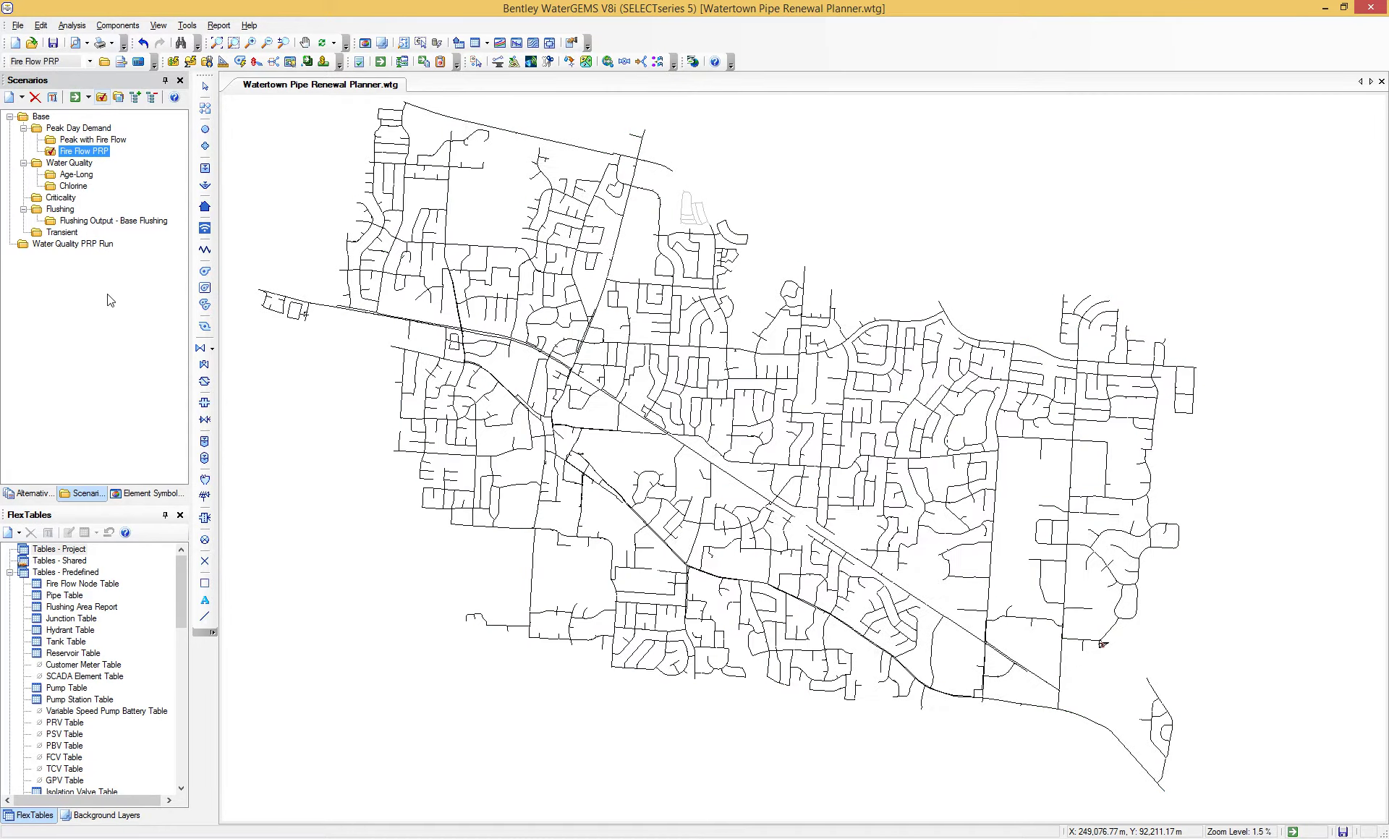
# - Look through the Fire Flow Results Browser for nodes that fail the fire flow constraints, and close it
pyautogui.click(75, 27)
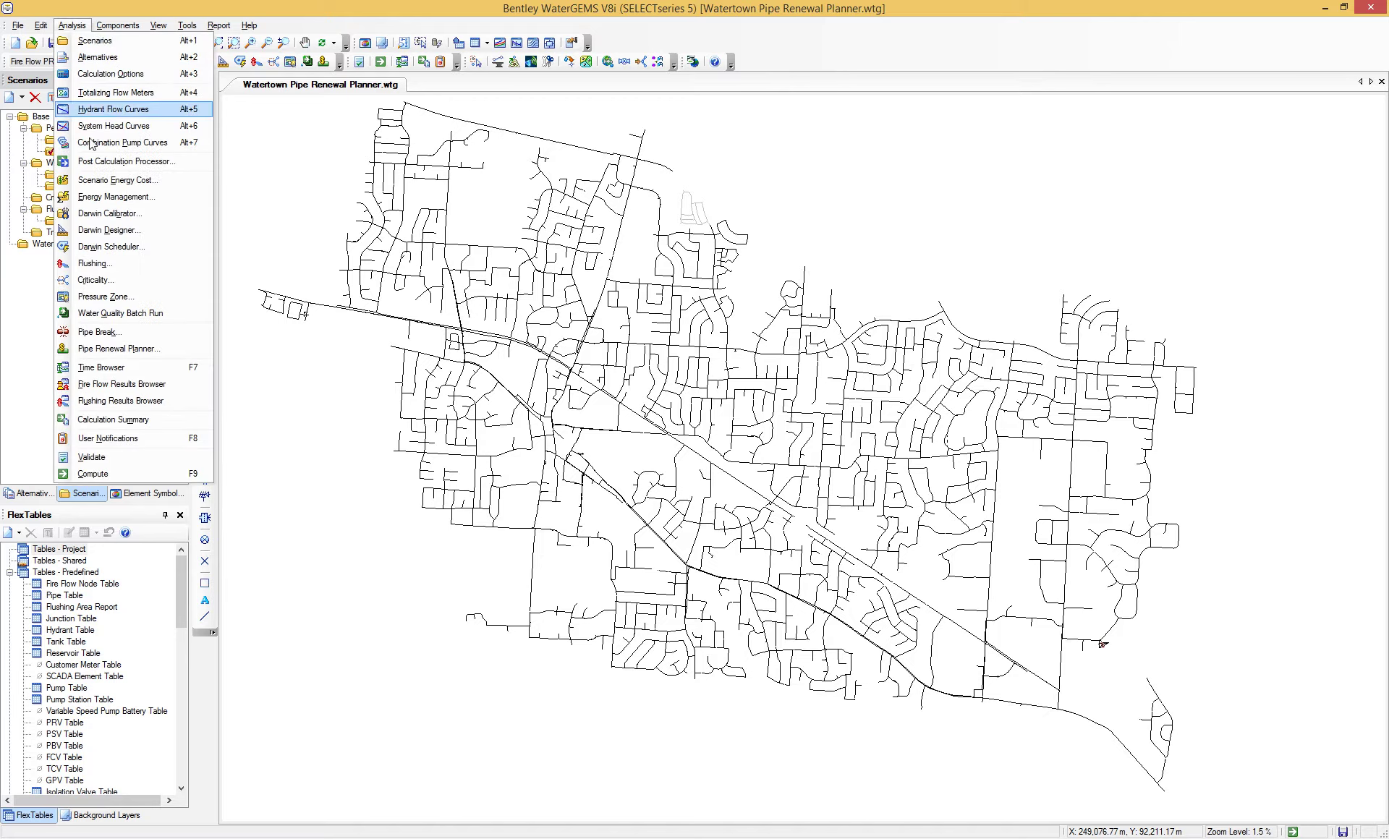
pyautogui.click(143, 386)
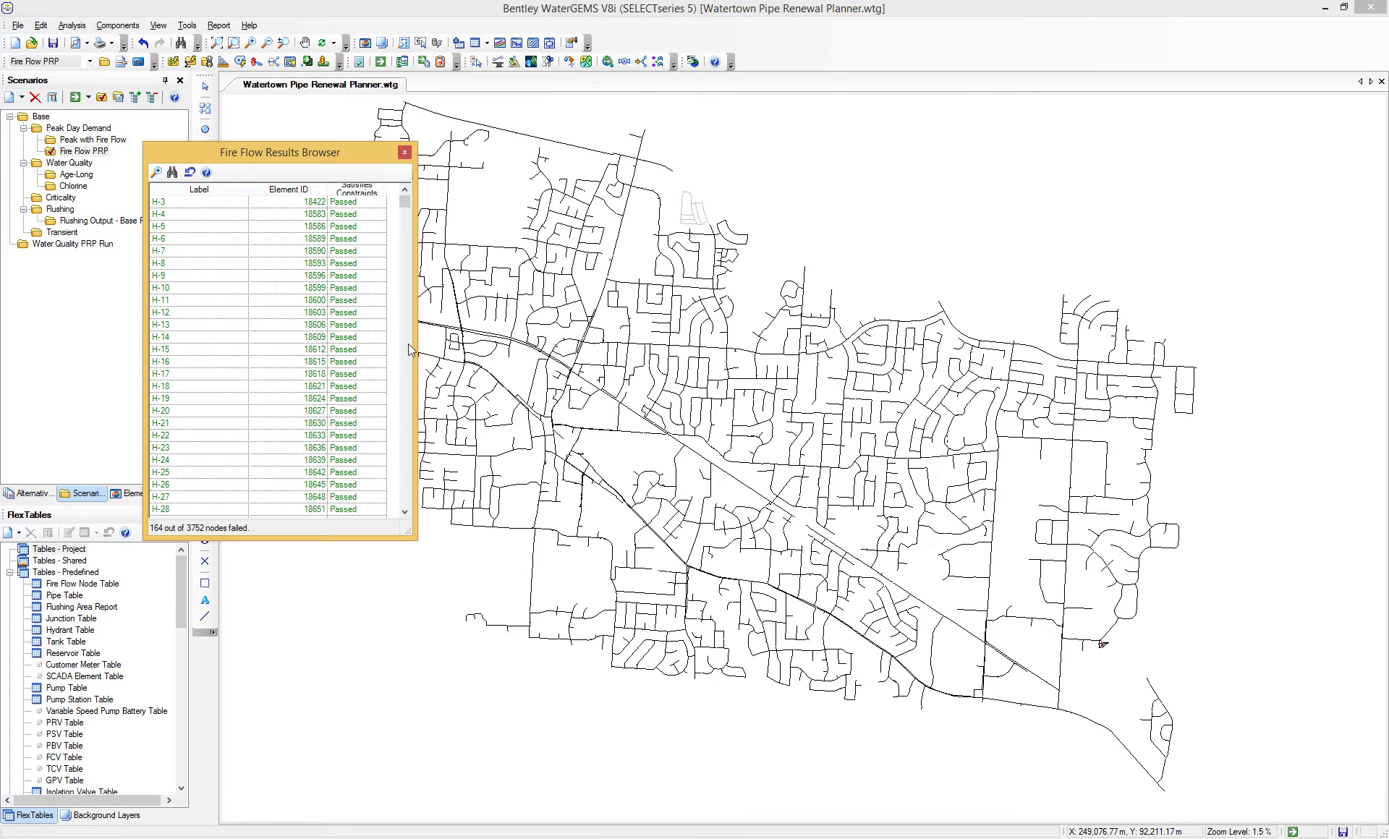
pyautogui.moveTo(407, 202); pyautogui.dragTo(405, 216)
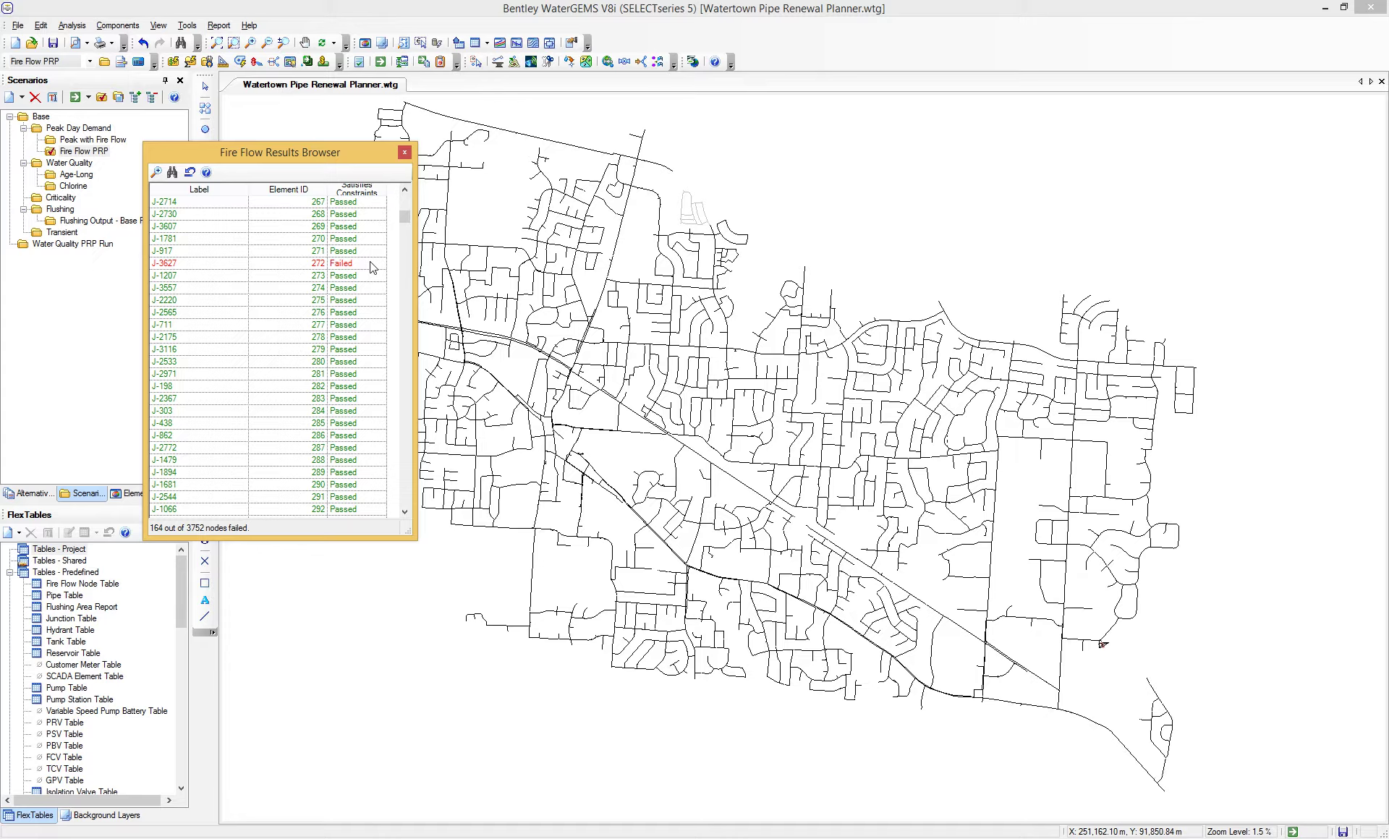
pyautogui.click(404, 152)
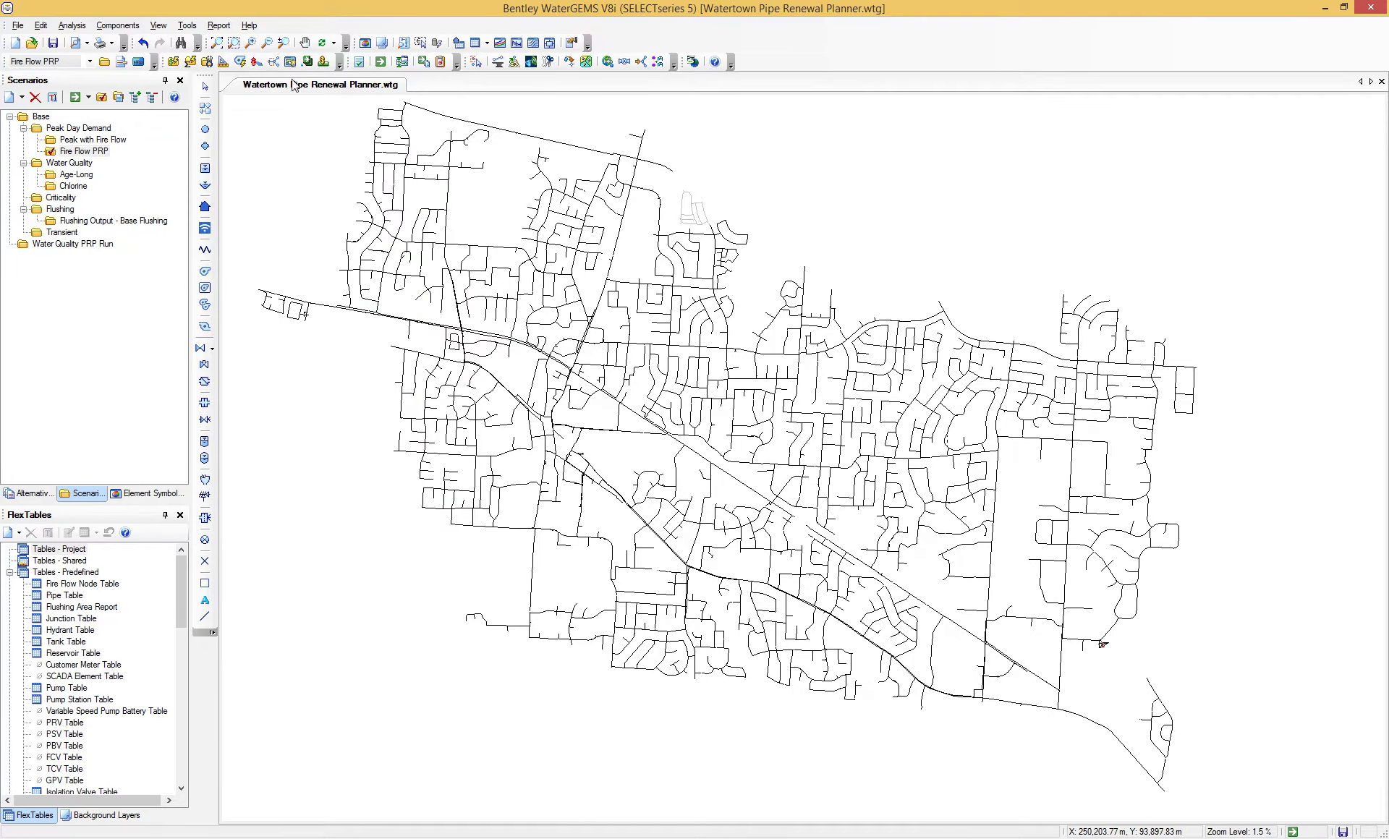
# - Make Base the current scenario, and check the aspect list in the Pipe Renewal Planner
pyautogui.click(55, 119)
pyautogui.click(101, 97)
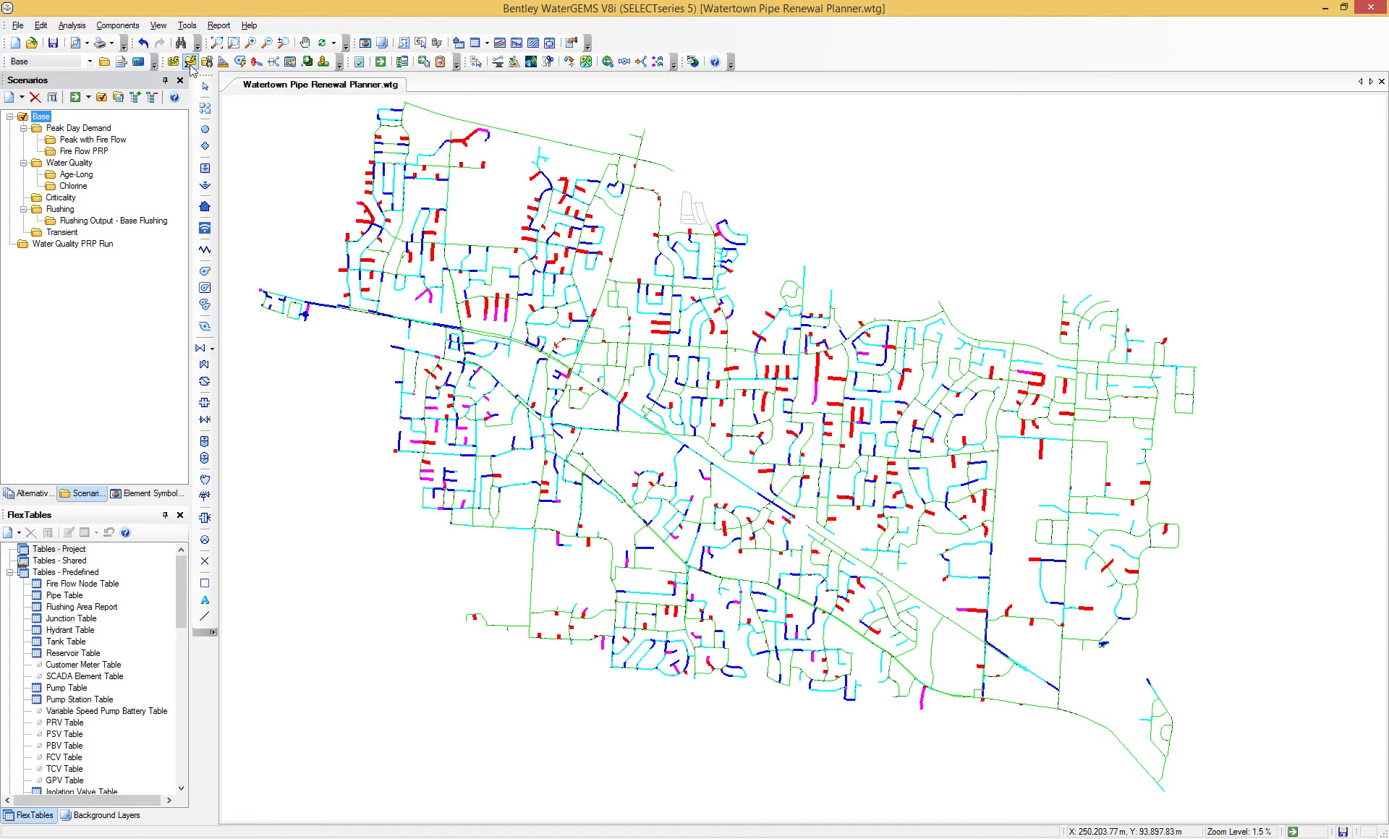
pyautogui.click(324, 62)
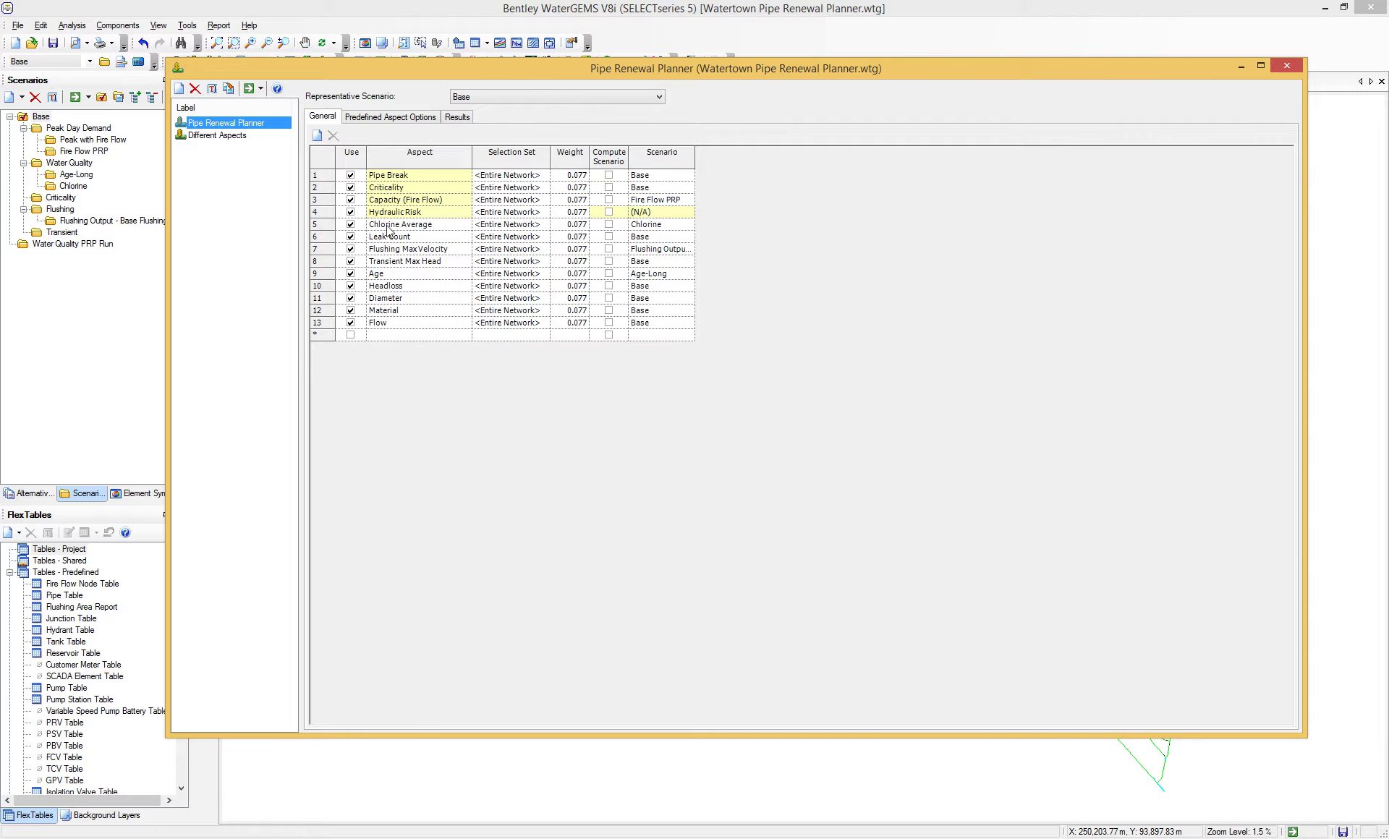
pyautogui.click(1279, 66)
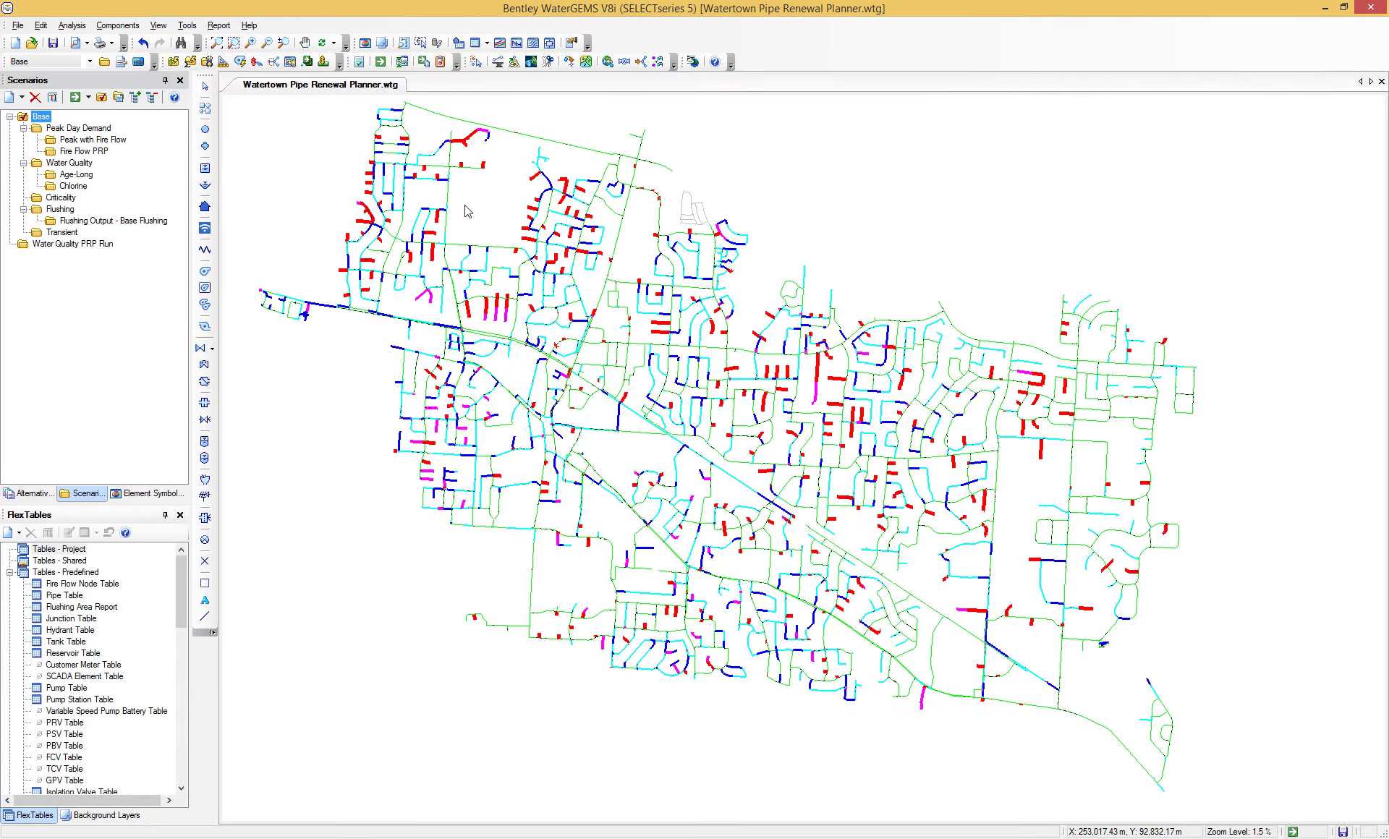
# - Switch the pipe colour coding from Fire Flow to Average Chlorine Concentration, view the network, and turn the coding off
pyautogui.click(137, 493)
pyautogui.click(36, 181)
pyautogui.click(35, 192)
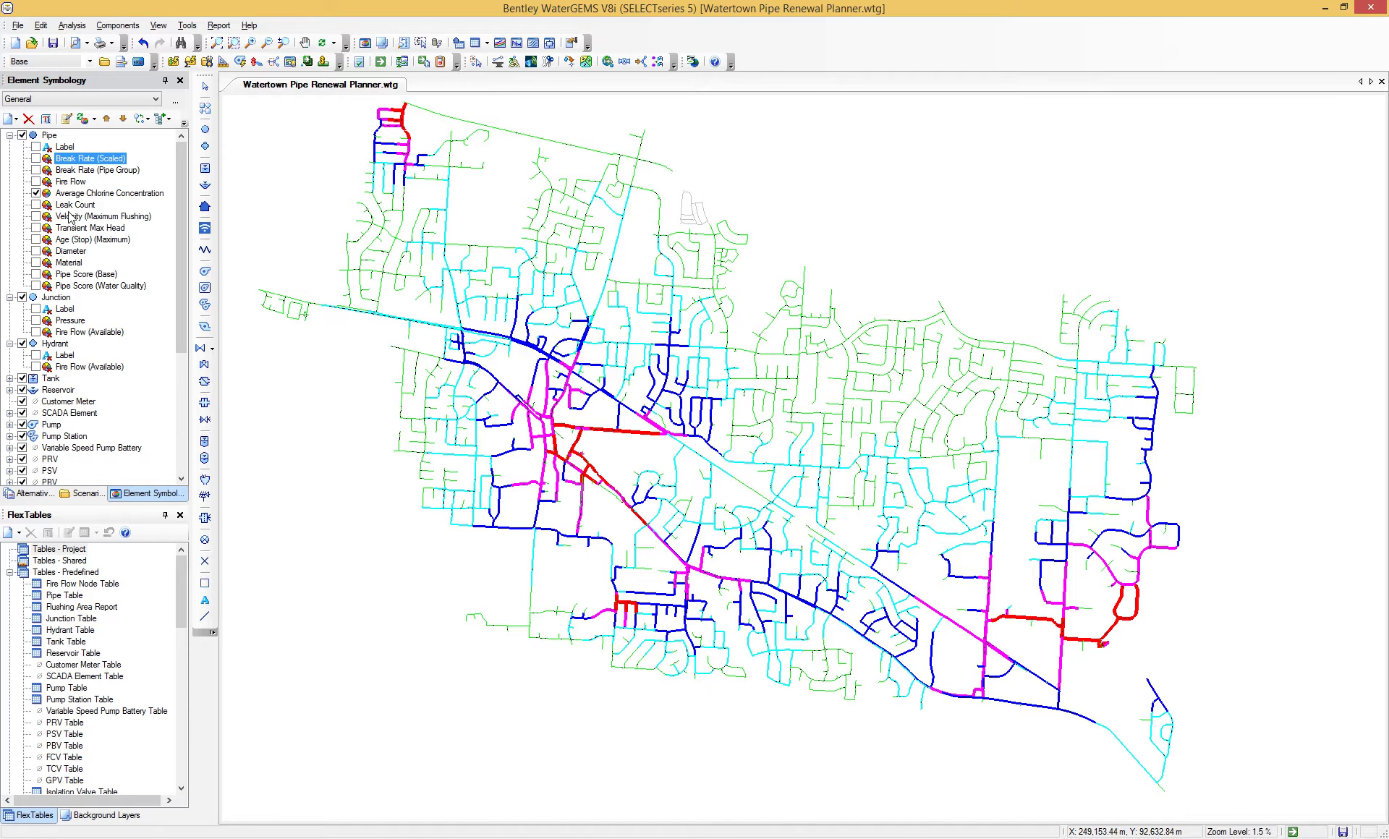
pyautogui.click(36, 193)
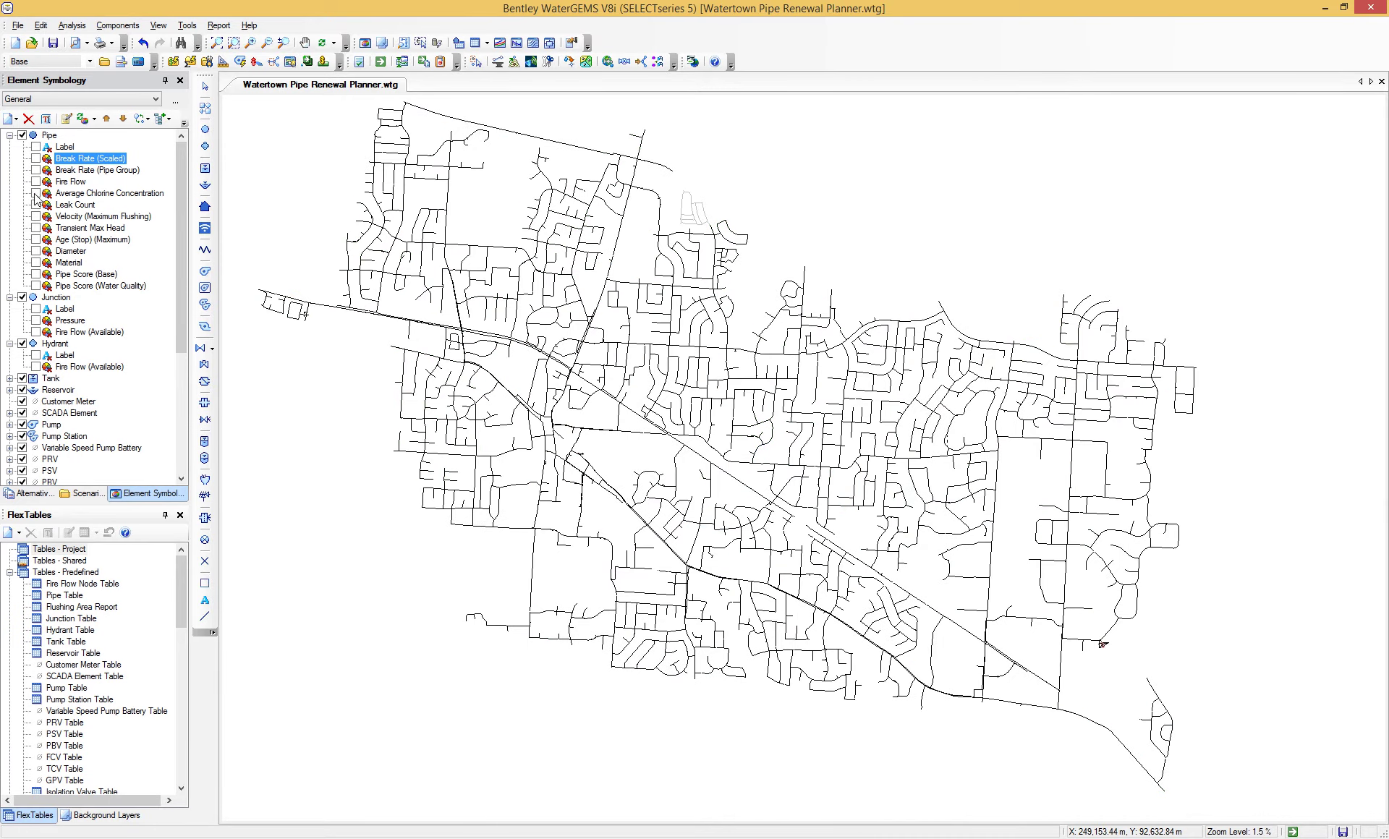
# - Check the Pipe Renewal Planner's aspects, and view the pipes colour-coded by Leak Count before turning that coding off
pyautogui.click(322, 61)
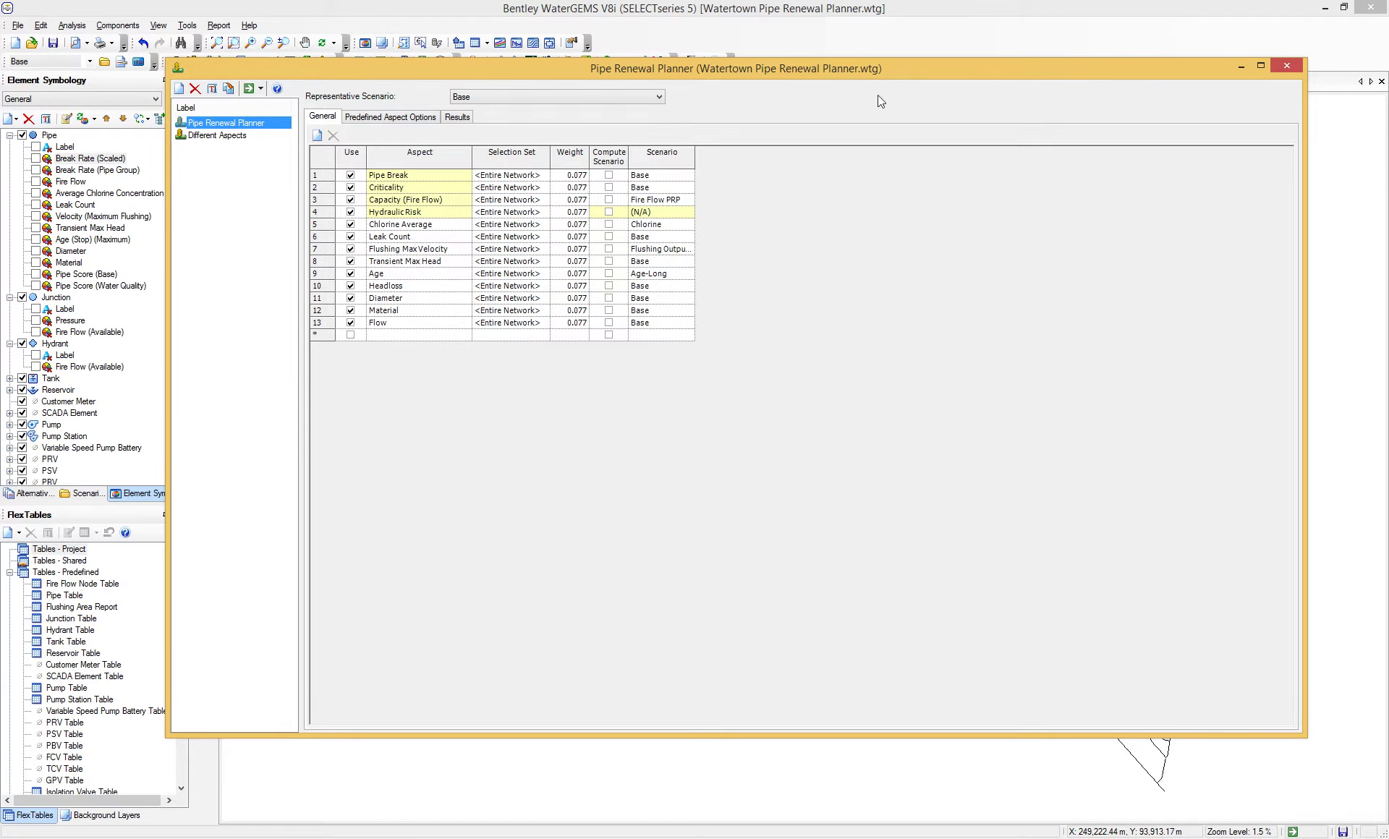
pyautogui.click(1286, 66)
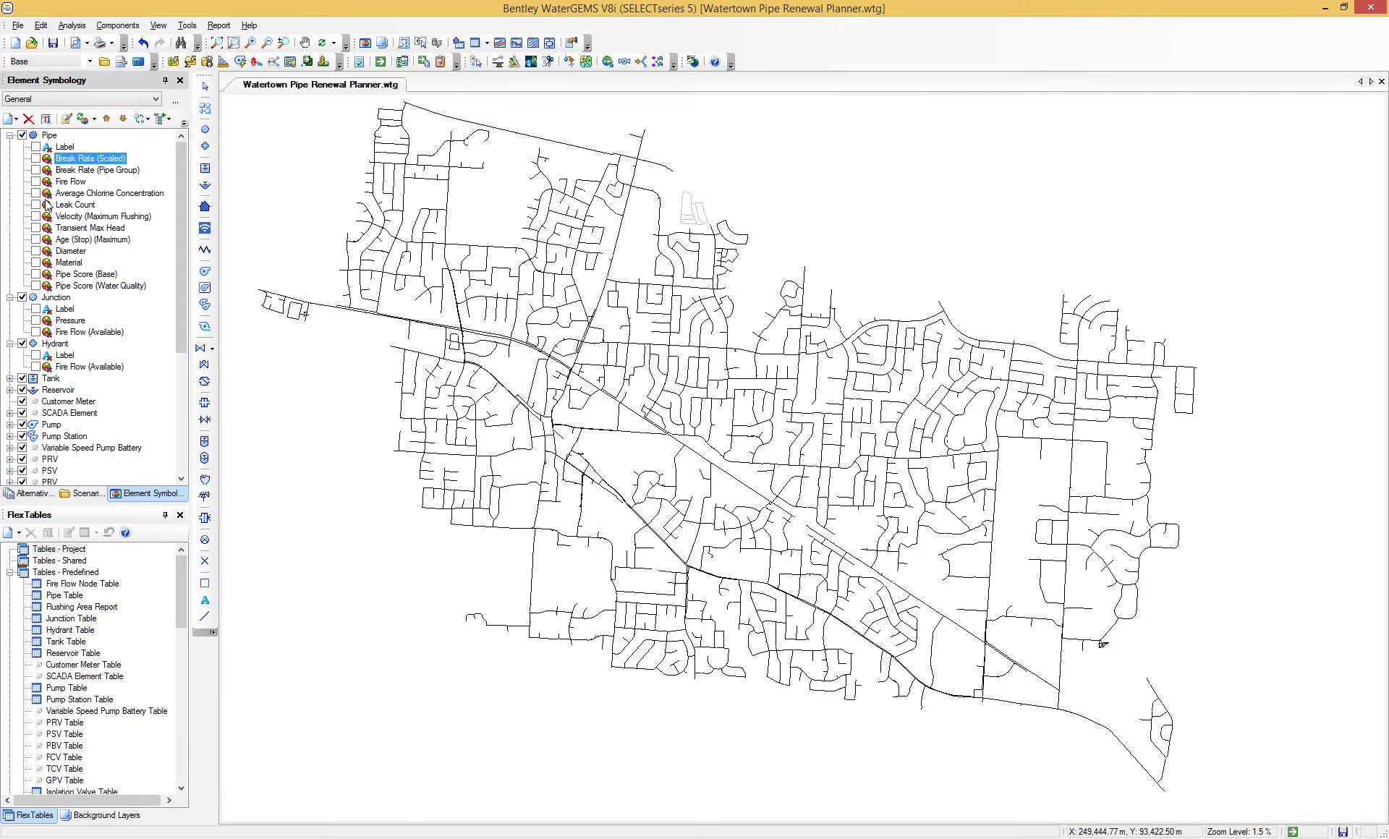
pyautogui.click(36, 206)
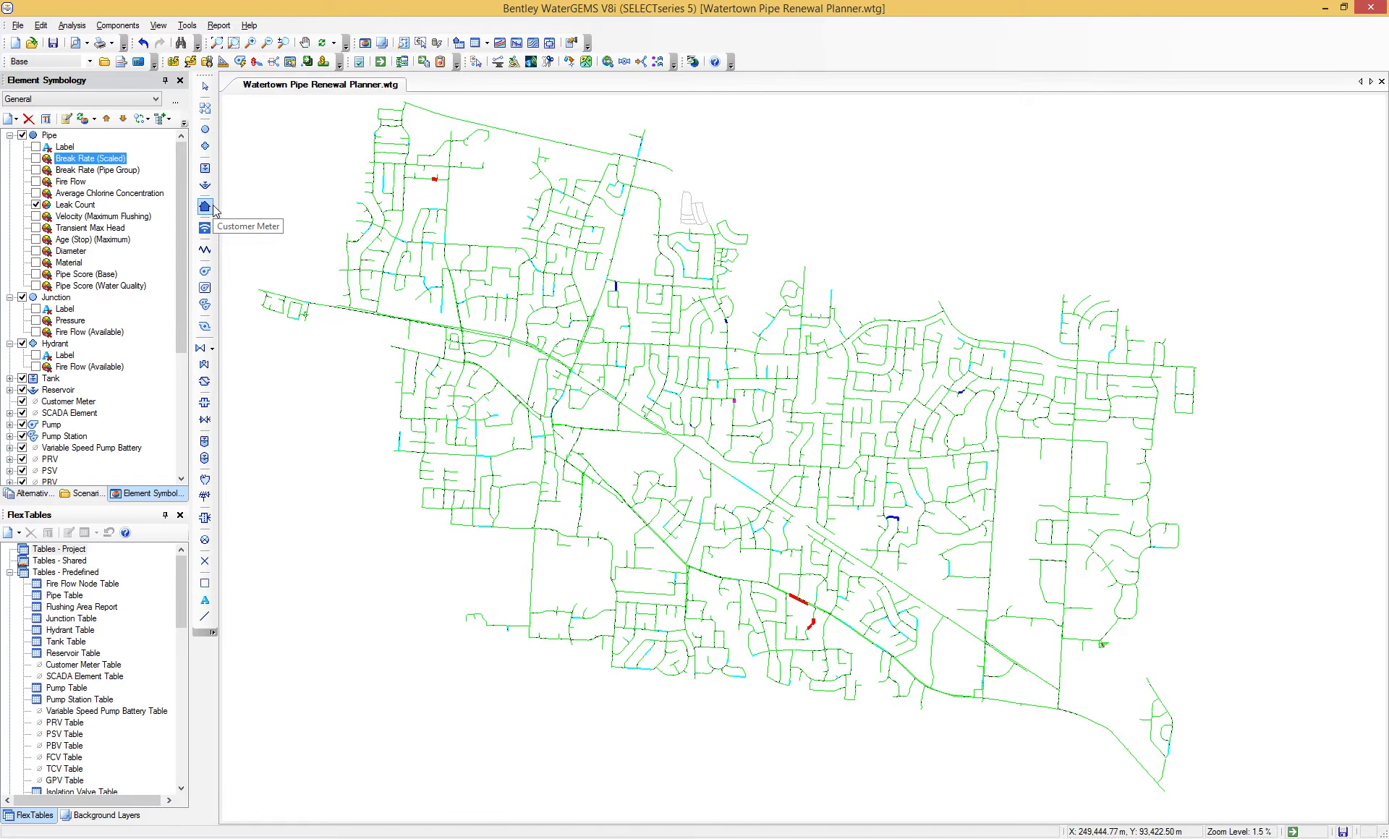
pyautogui.click(36, 205)
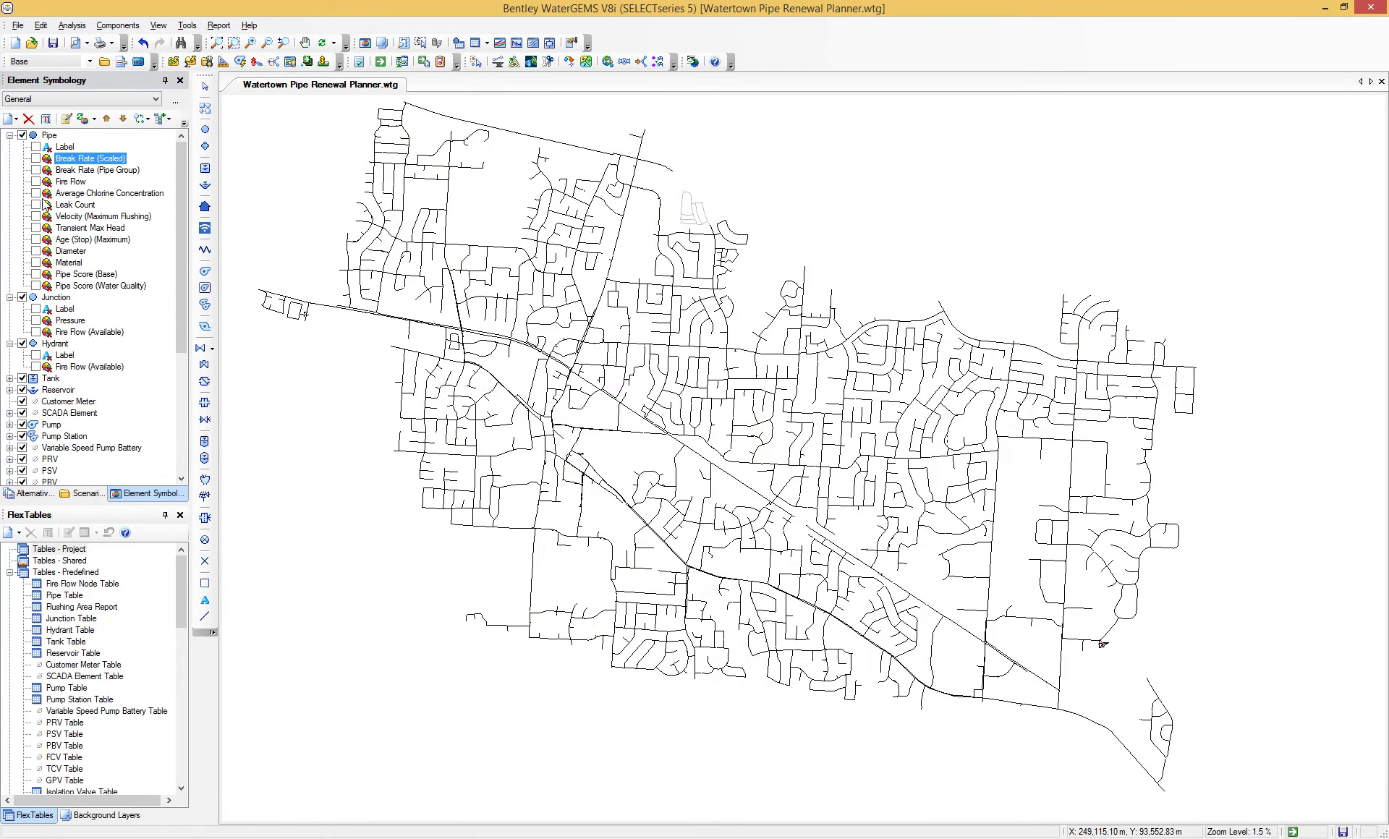
# - Check the planner's aspect list, and review the Base Flushing area's options in the flushing study
pyautogui.click(324, 61)
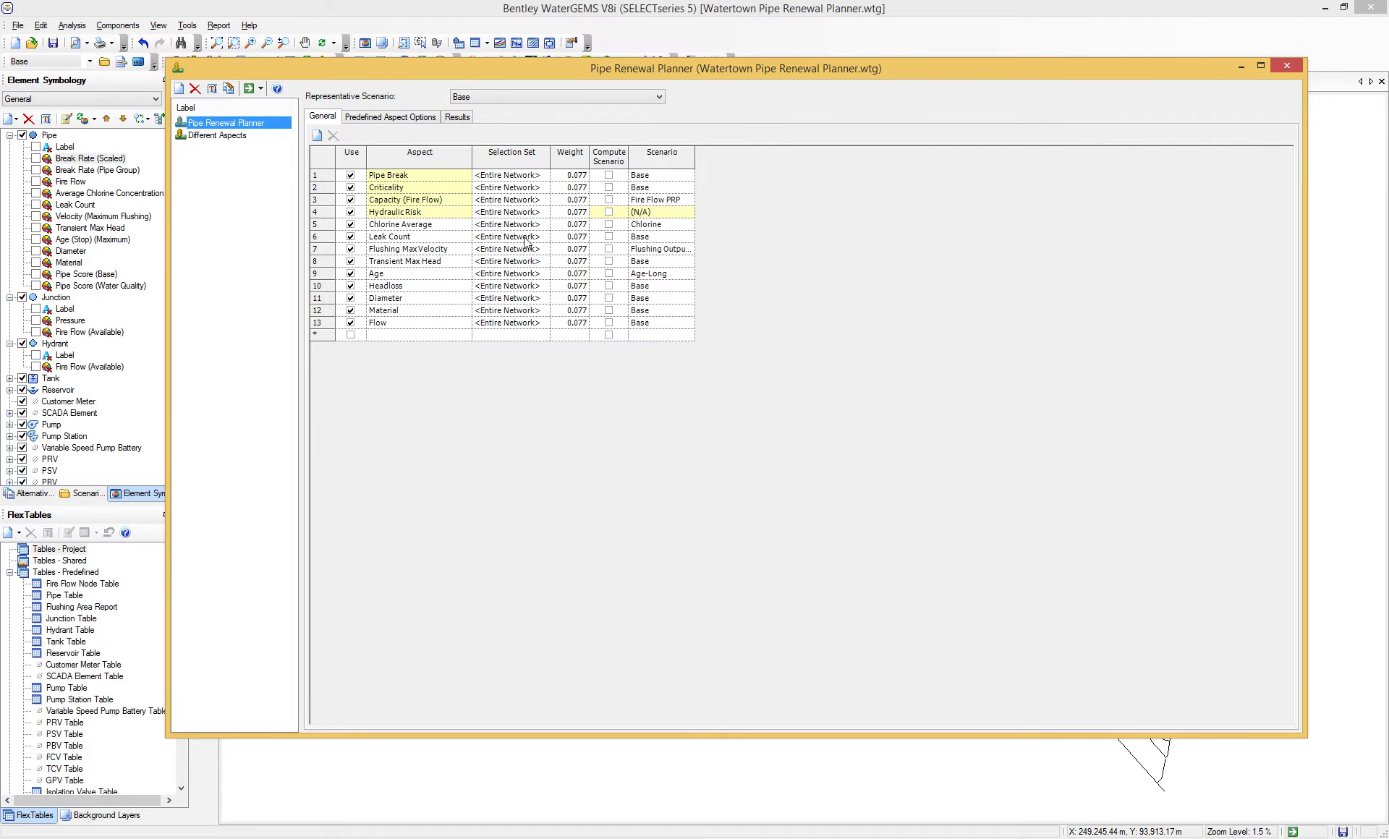
pyautogui.click(1287, 66)
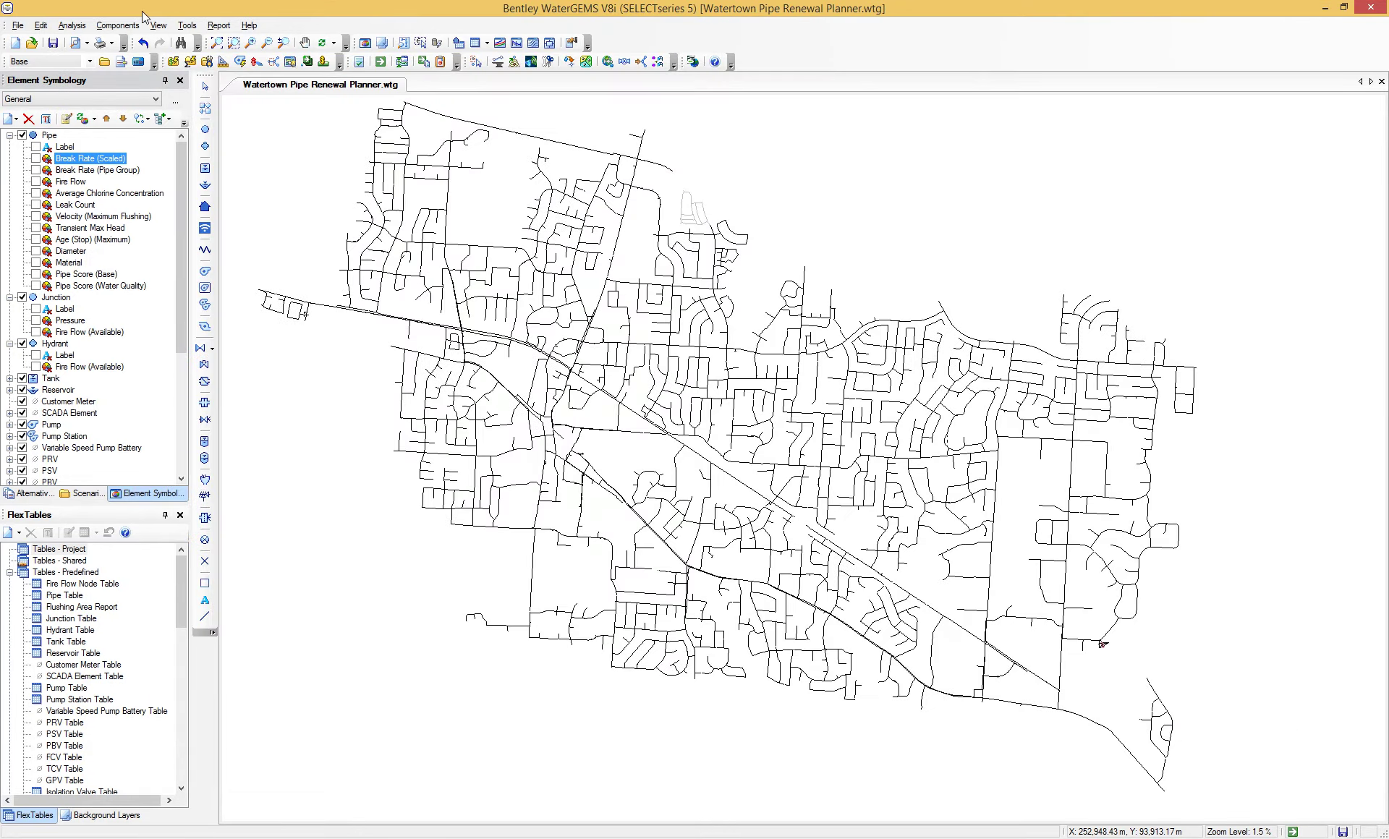
pyautogui.click(71, 25)
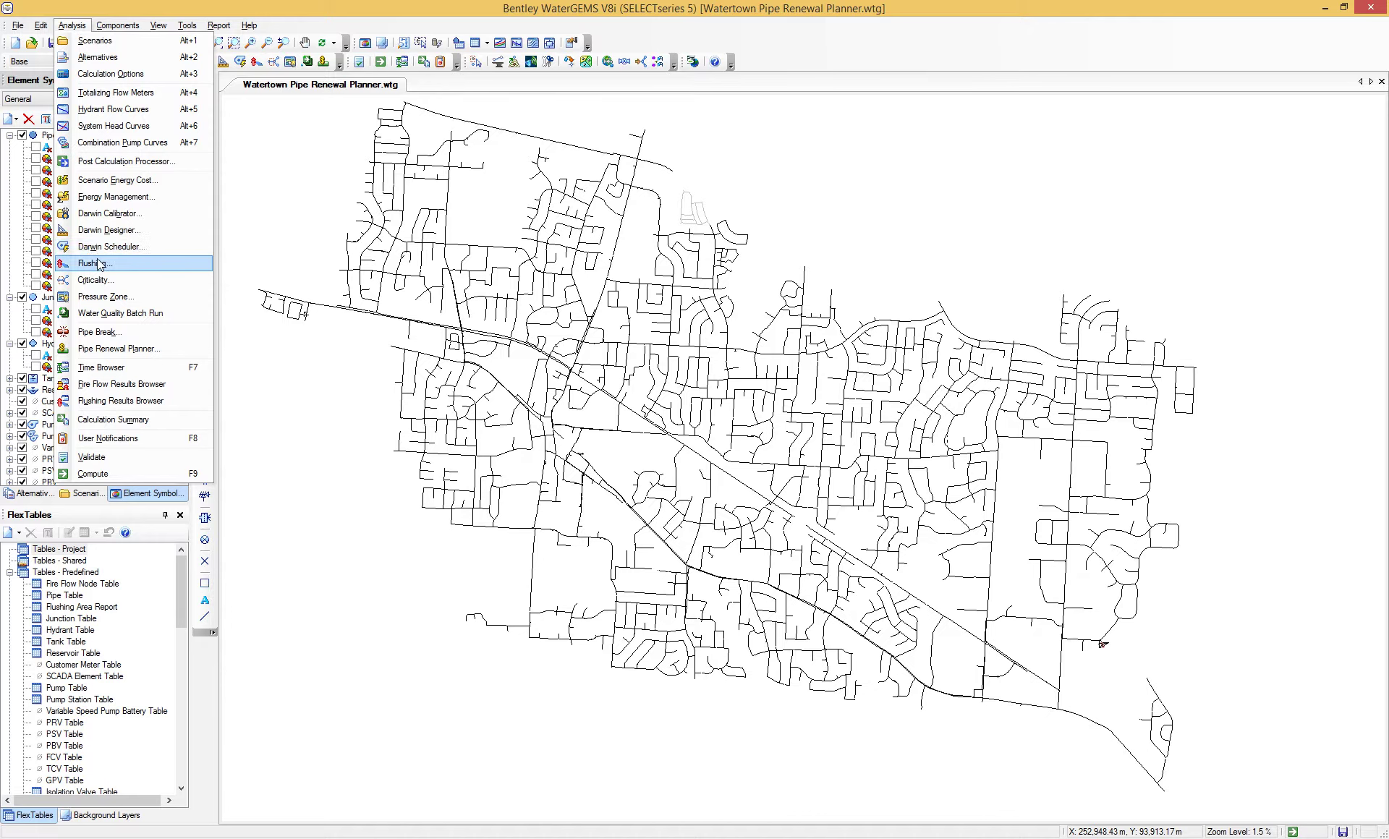
pyautogui.click(95, 264)
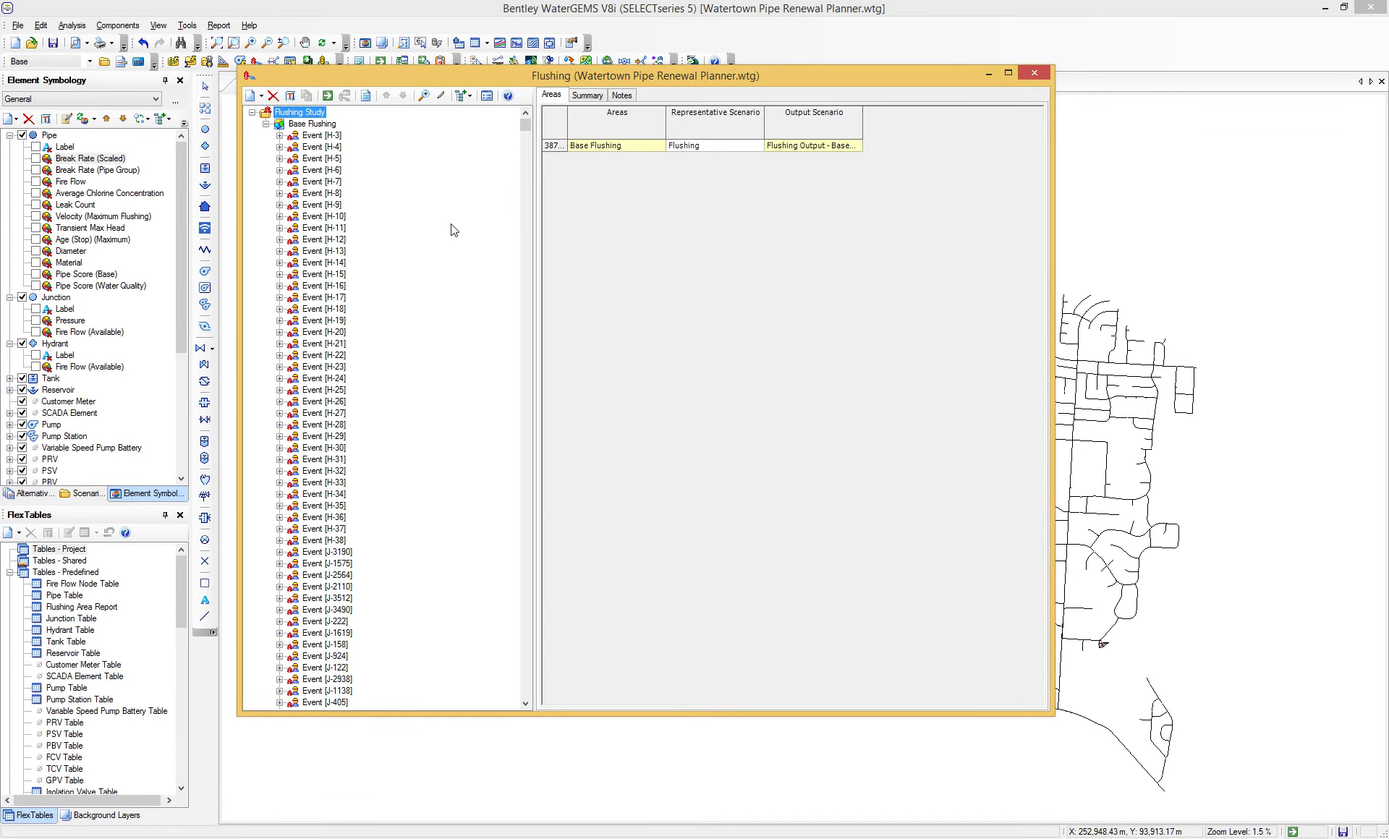
pyautogui.click(313, 124)
pyautogui.moveTo(524, 127)
pyautogui.mouseDown()
pyautogui.moveTo(525, 697)
pyautogui.moveTo(514, 128)
pyautogui.mouseUp()
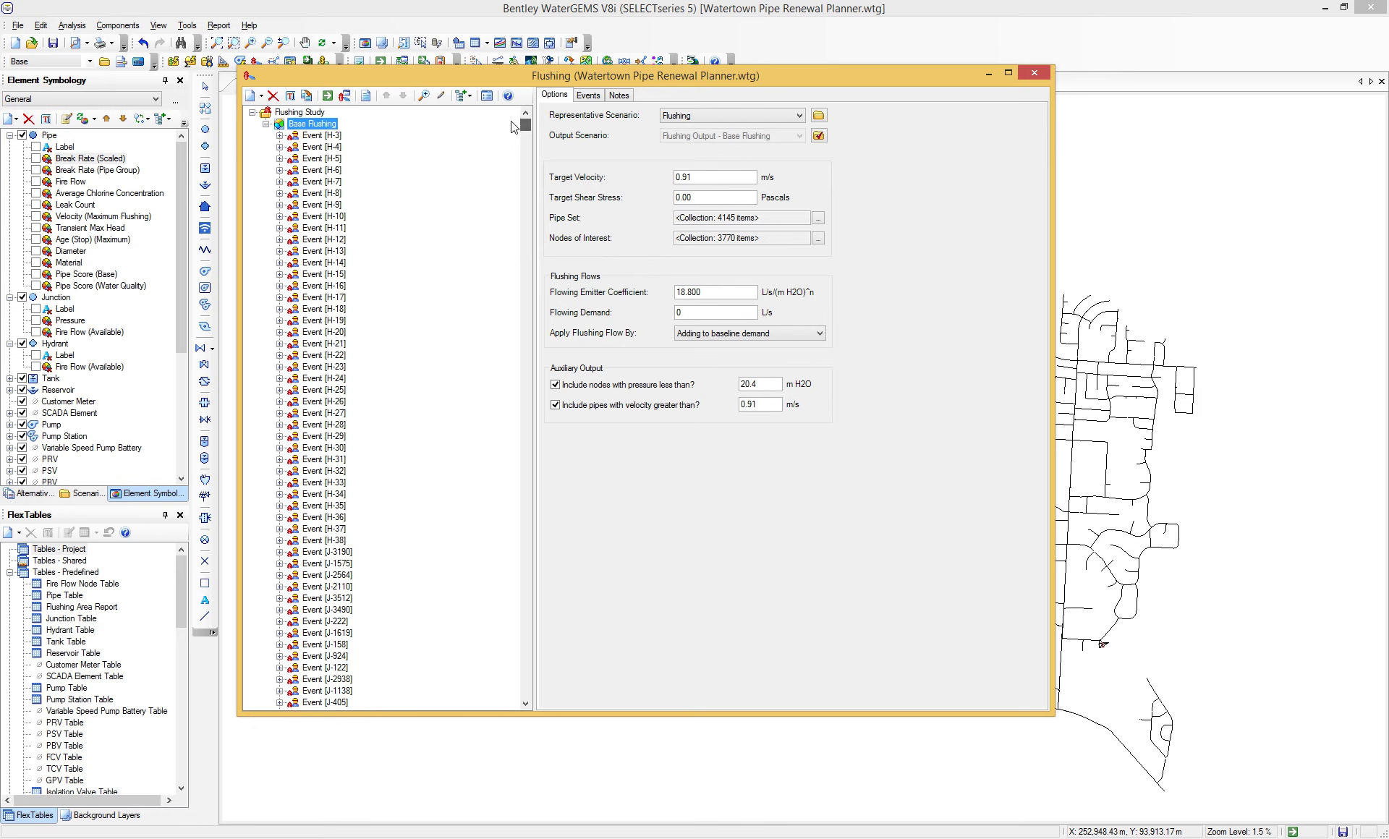
pyautogui.click(1034, 72)
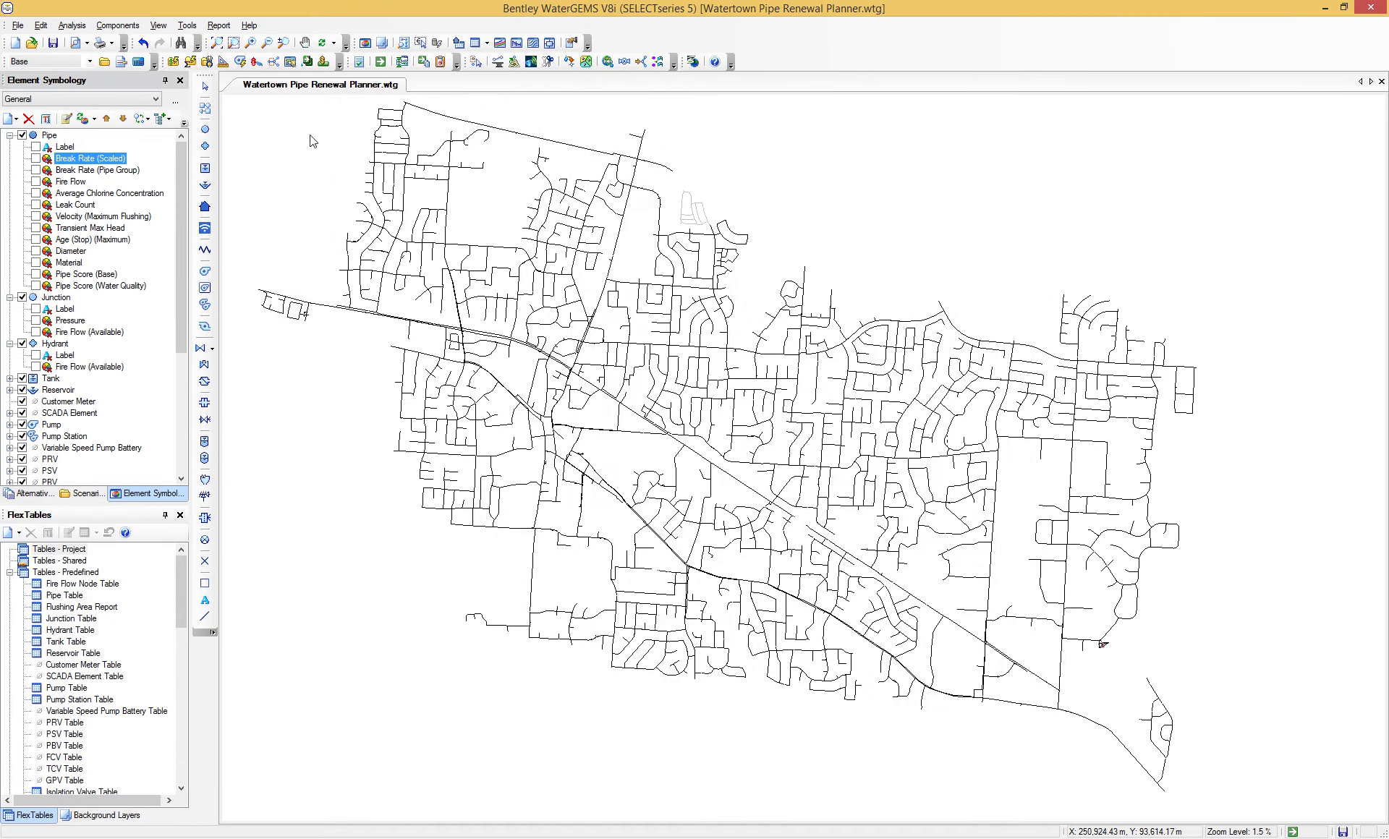
# - View the Velocity (Maximum Flushing) colour coding with Flushing Output - Base Flushing as the current scenario, and return to Base
pyautogui.click(85, 494)
pyautogui.click(94, 222)
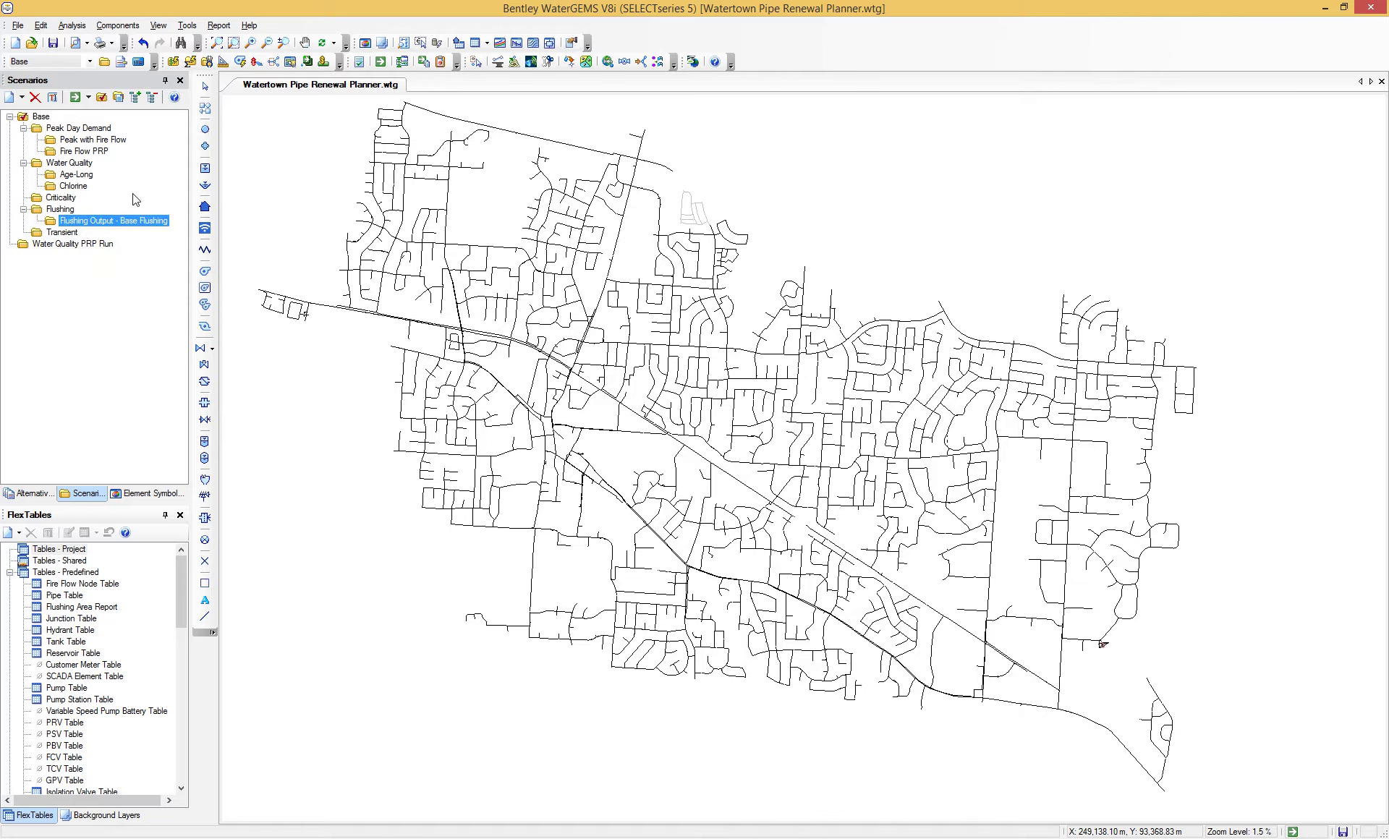
pyautogui.click(102, 97)
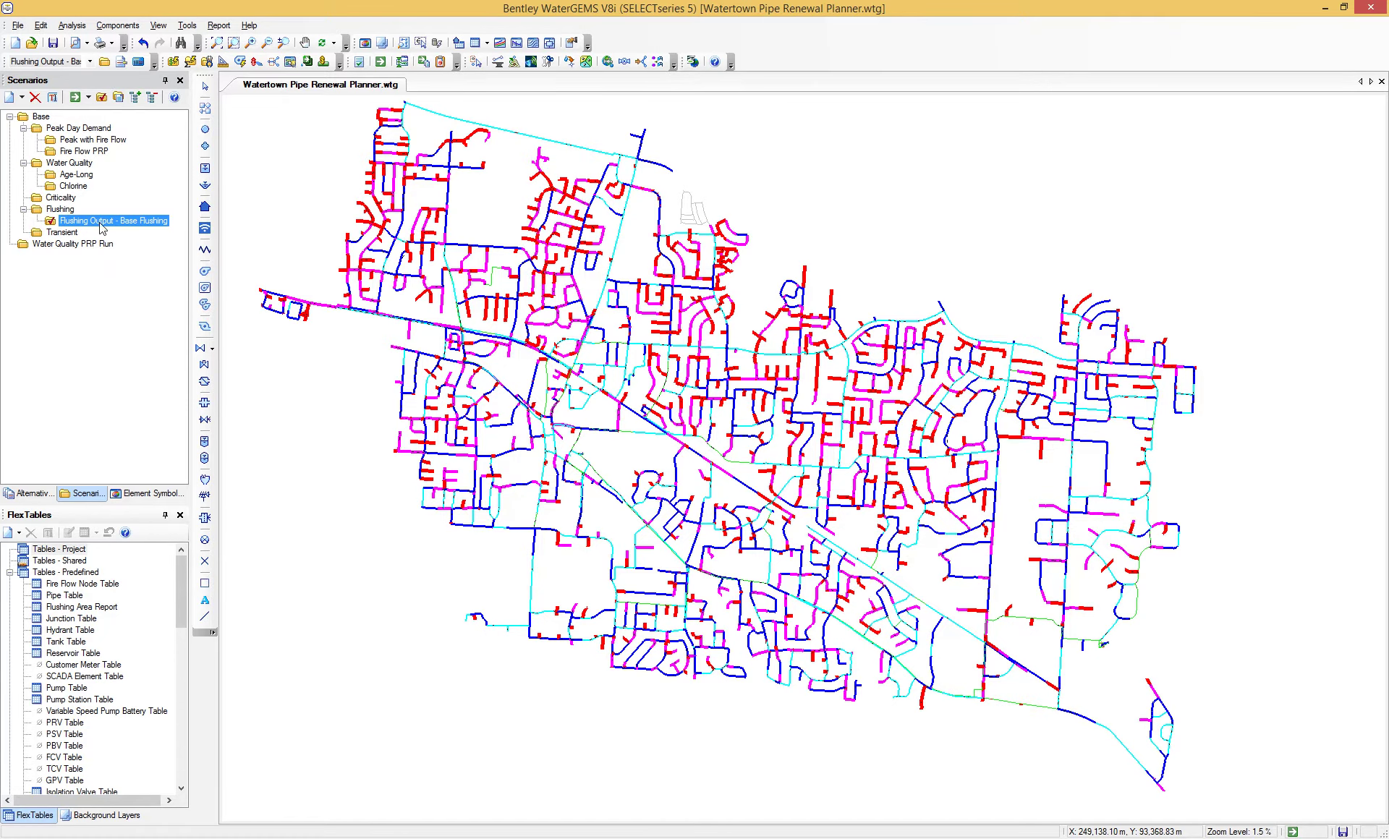
pyautogui.click(41, 117)
pyautogui.click(102, 98)
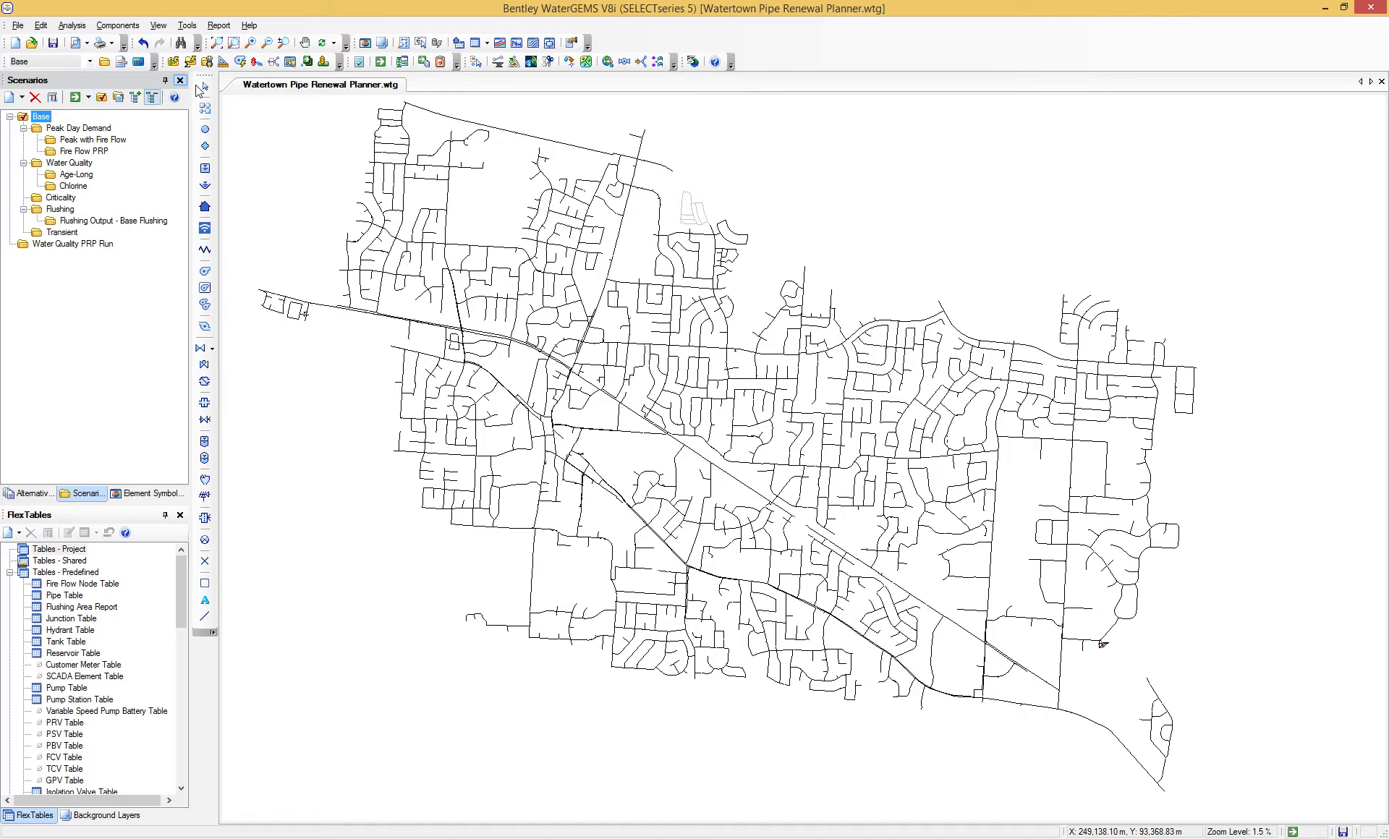
# - Check the planner's aspects, switch the pipe colour coding from Velocity (Maximum Flushing) to Transient Max Head for viewing, and turn it off
pyautogui.click(323, 63)
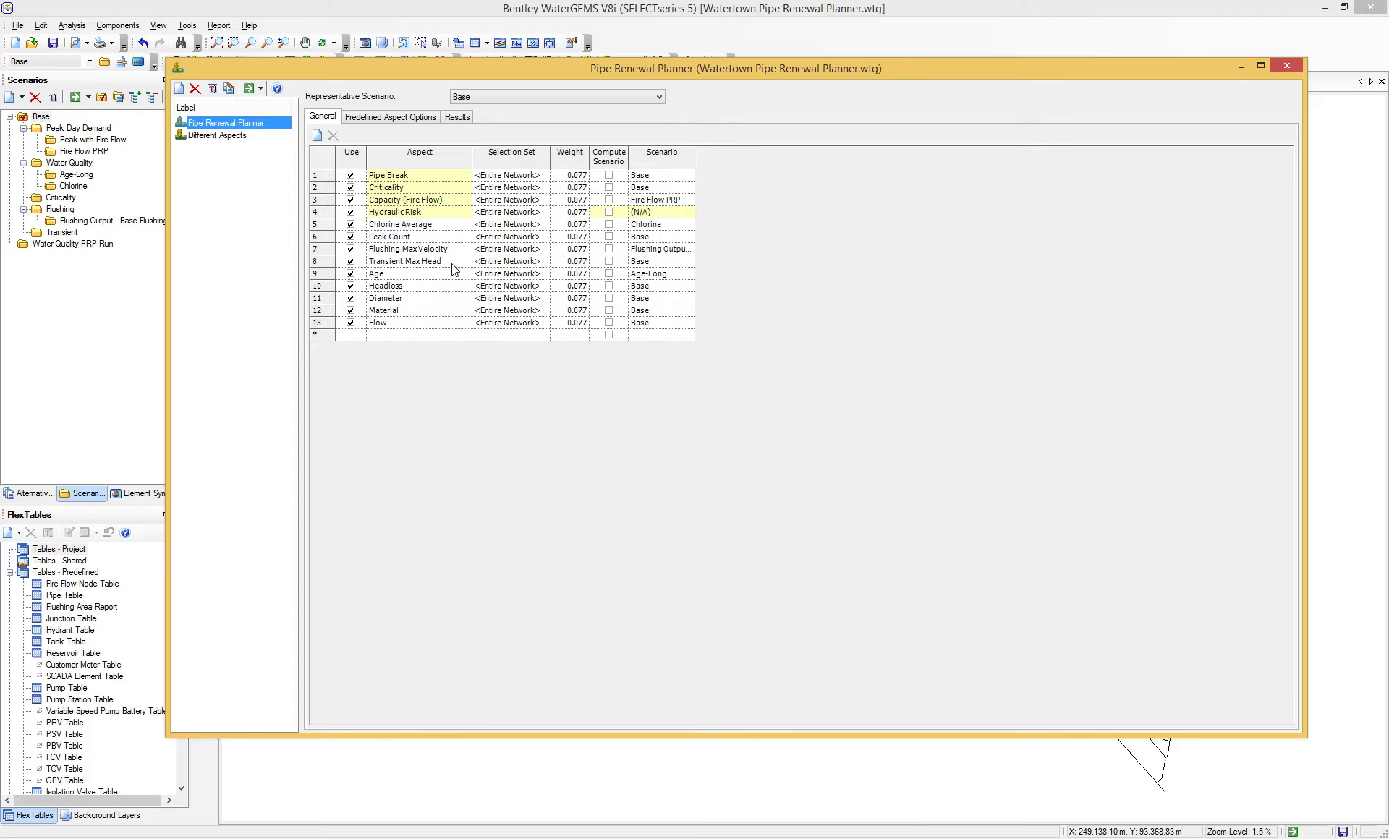
pyautogui.click(1288, 65)
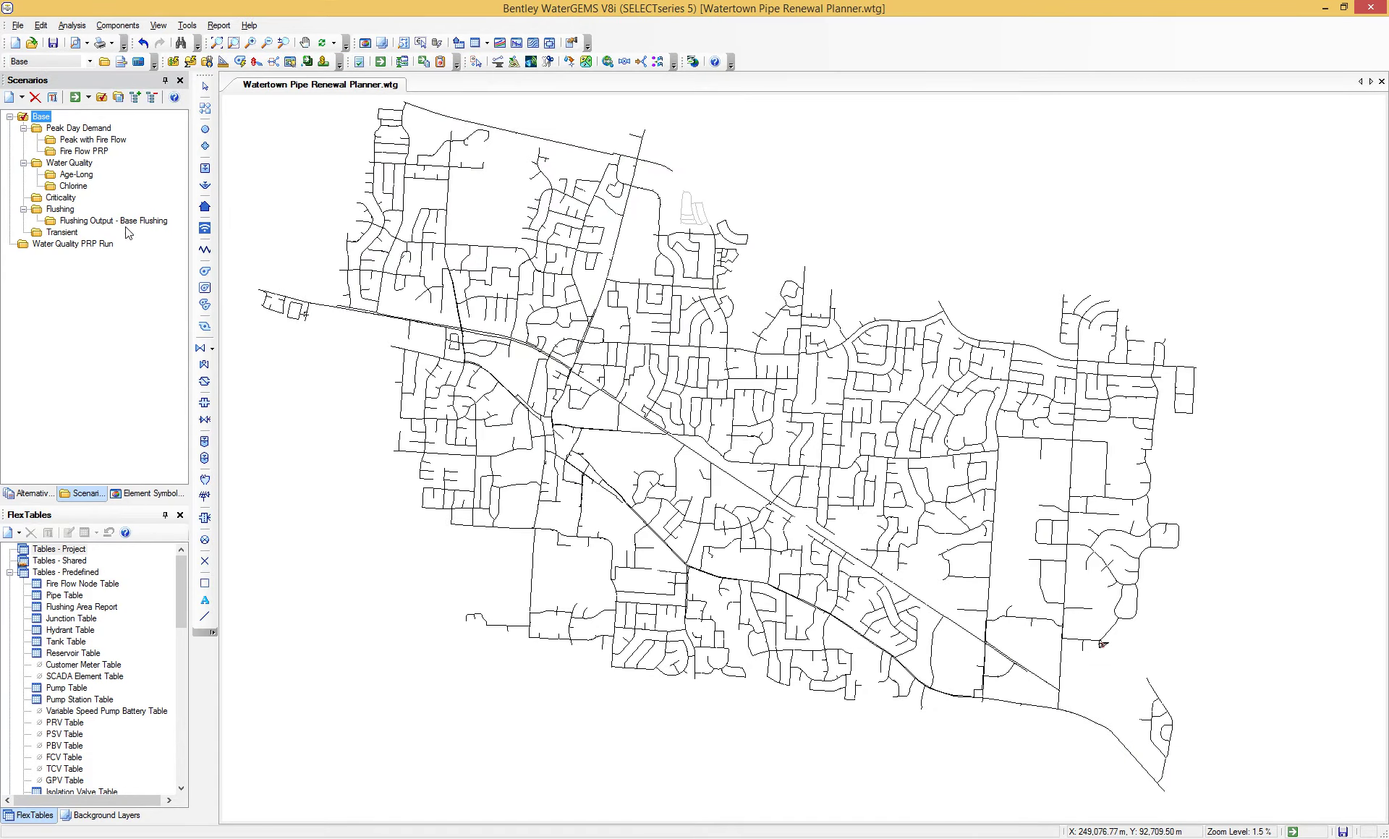
pyautogui.click(130, 492)
pyautogui.click(36, 228)
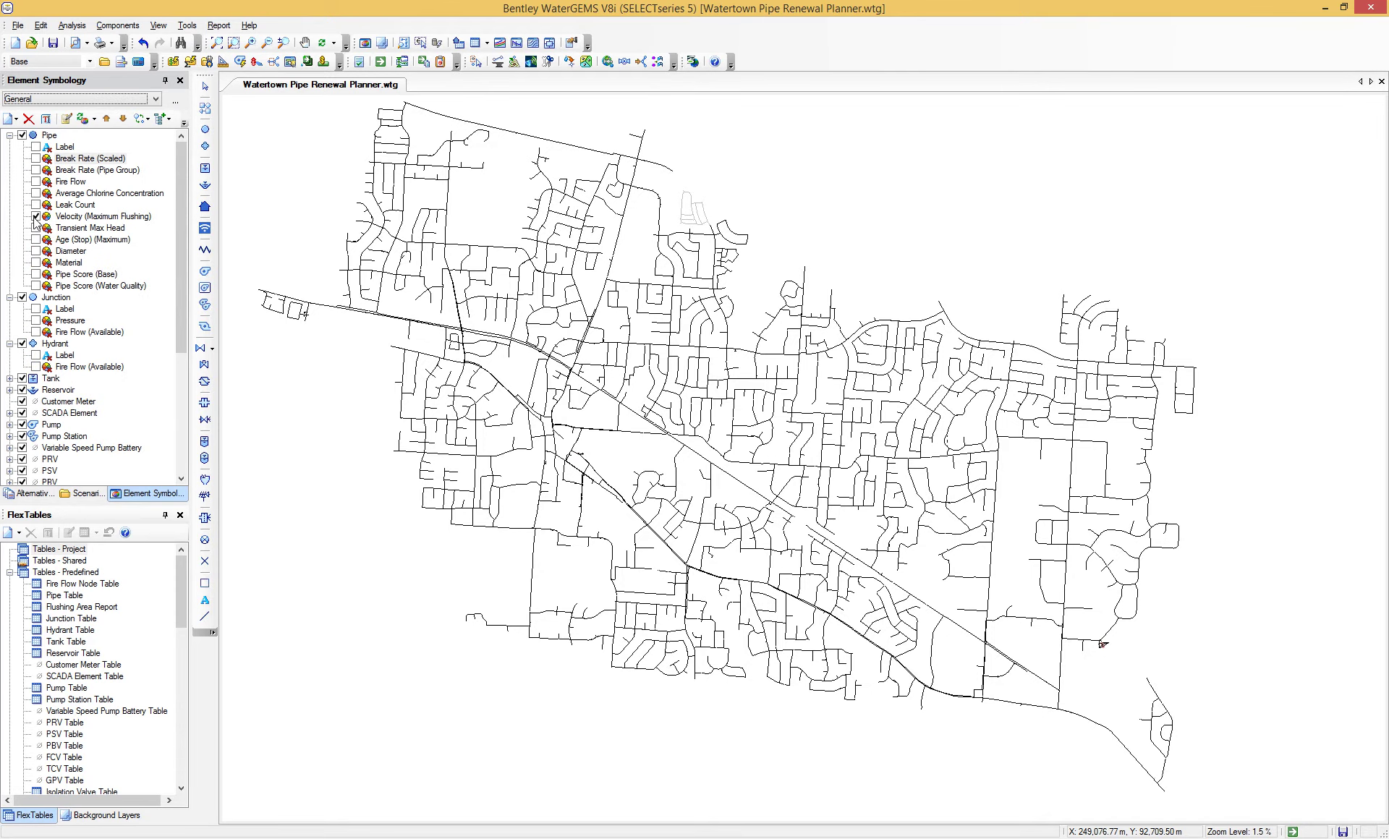
pyautogui.click(87, 158)
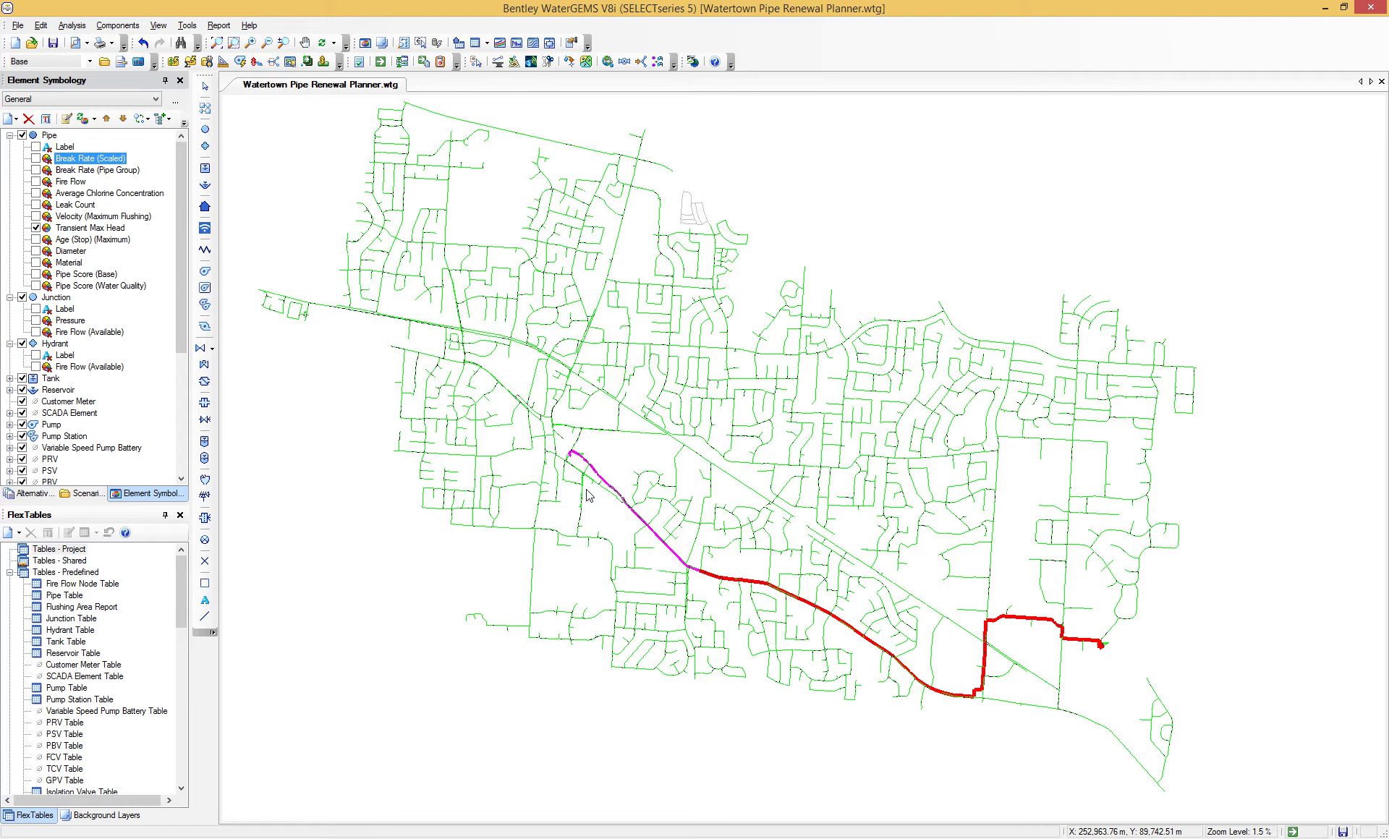
pyautogui.click(36, 228)
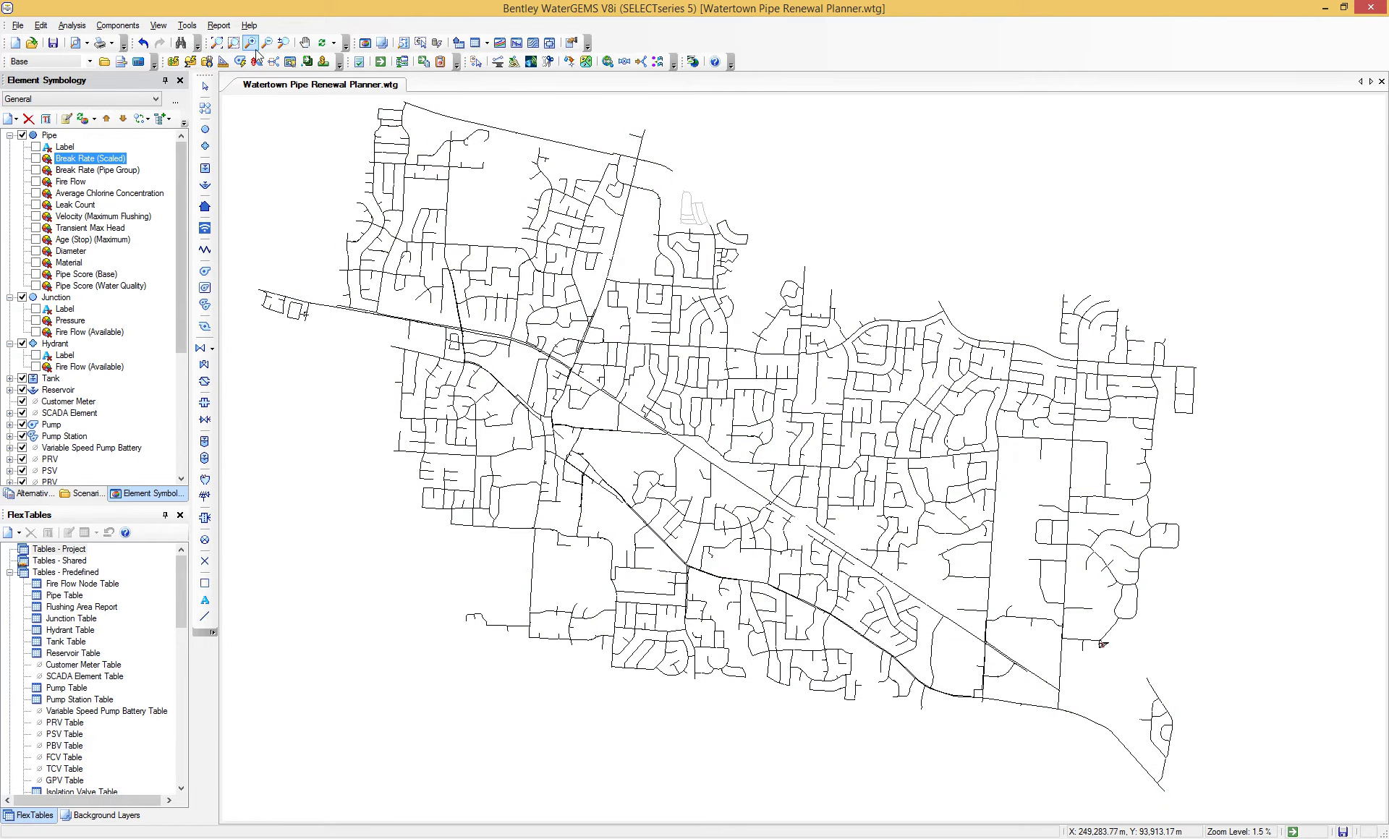
# - After checking the planner's aspects, colour-code the pipes by Age (Stop) (Maximum) with Age-Long as the current scenario
pyautogui.click(323, 62)
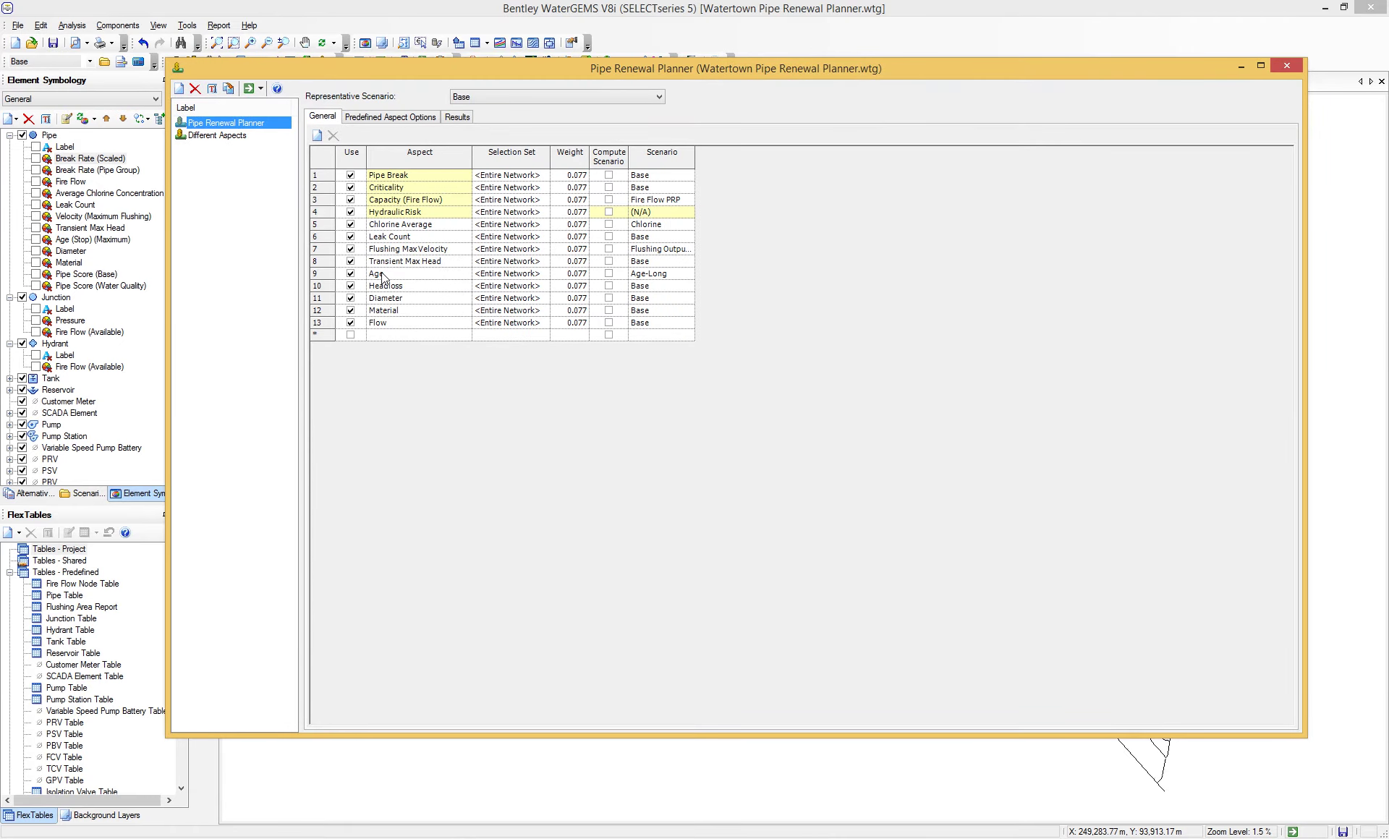
pyautogui.click(1286, 66)
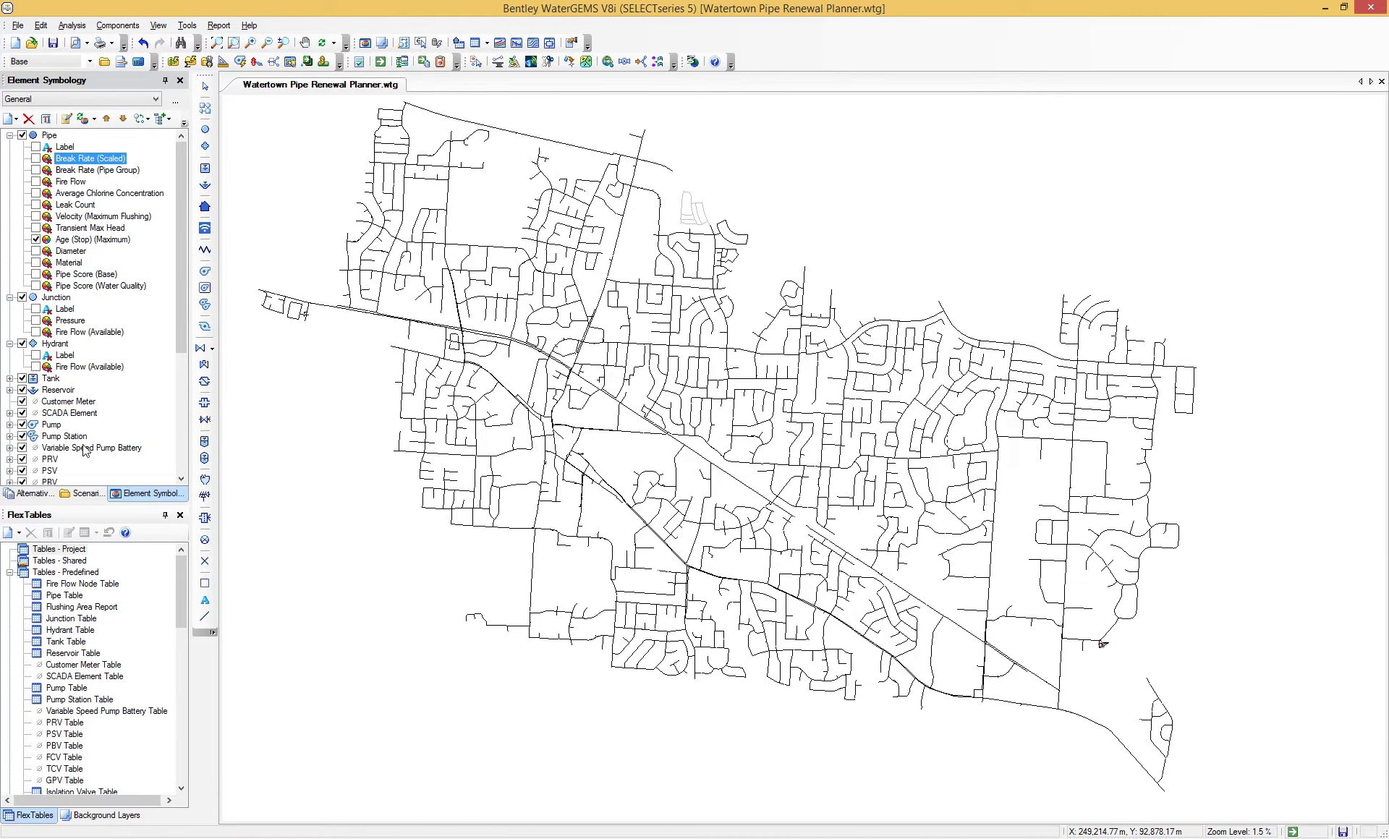
pyautogui.click(81, 493)
pyautogui.click(76, 174)
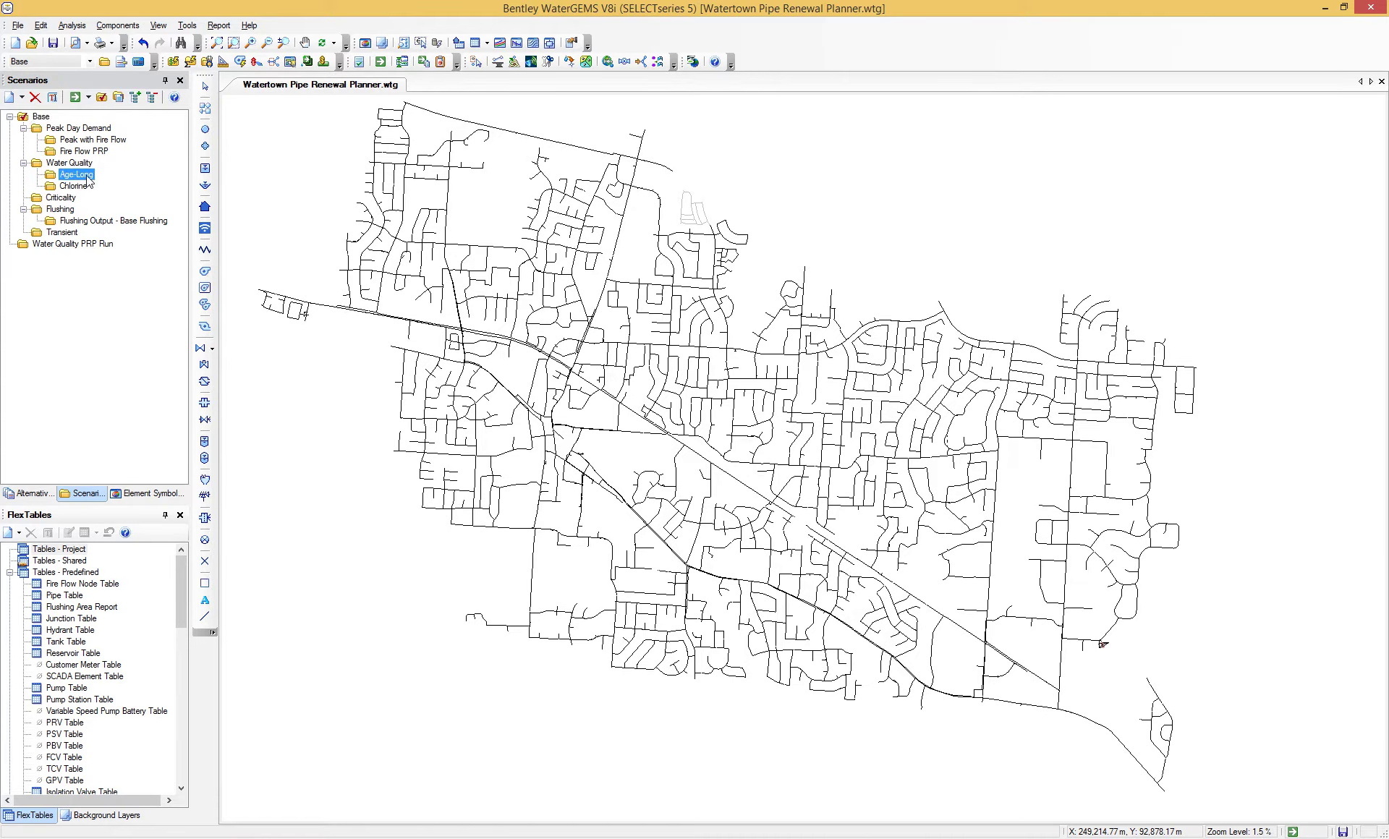
pyautogui.click(102, 97)
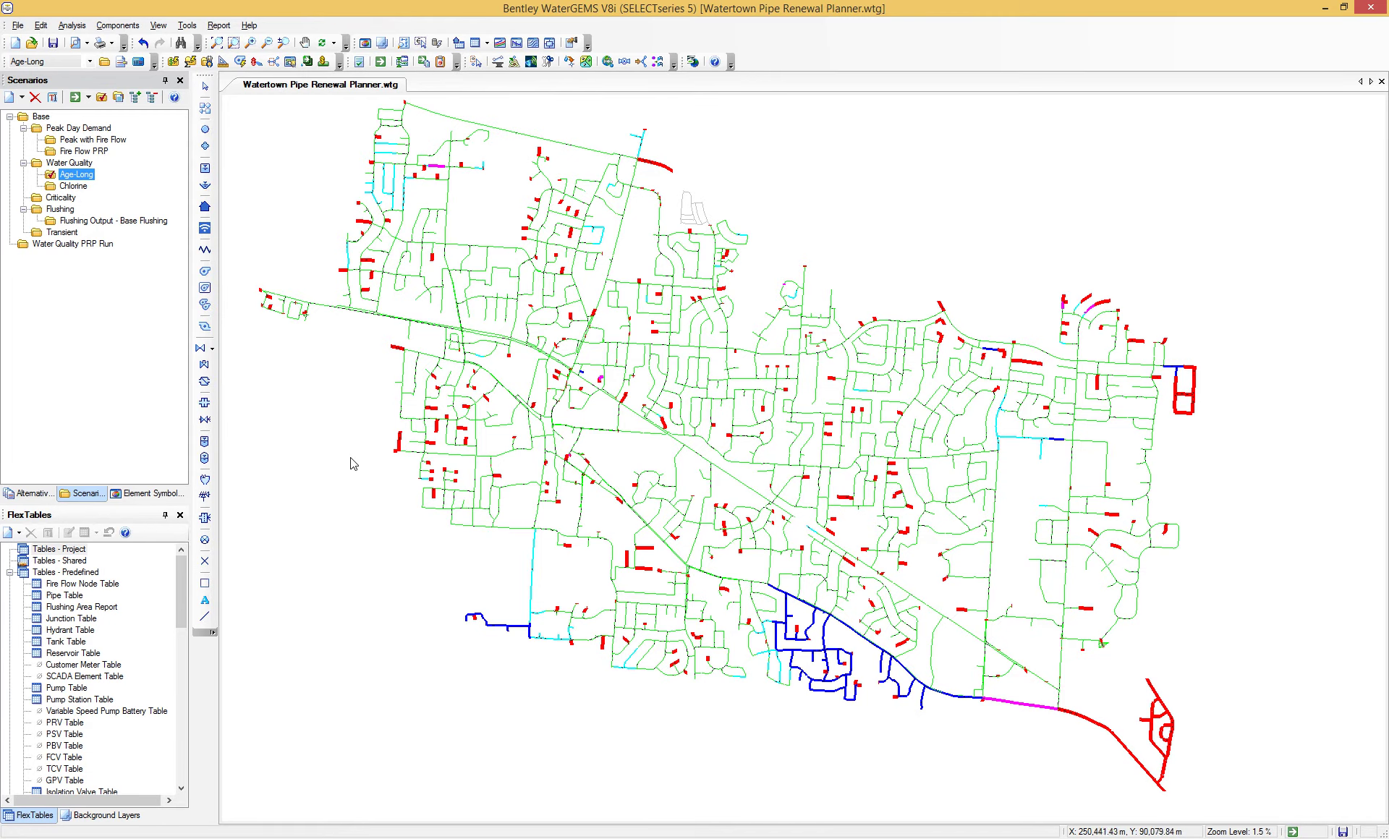
# - Make Base the current scenario again, and highlight the Headloss, Diameter, Material and Flow aspects in the Pipe Renewal Planner
pyautogui.click(40, 116)
pyautogui.click(102, 97)
pyautogui.click(323, 61)
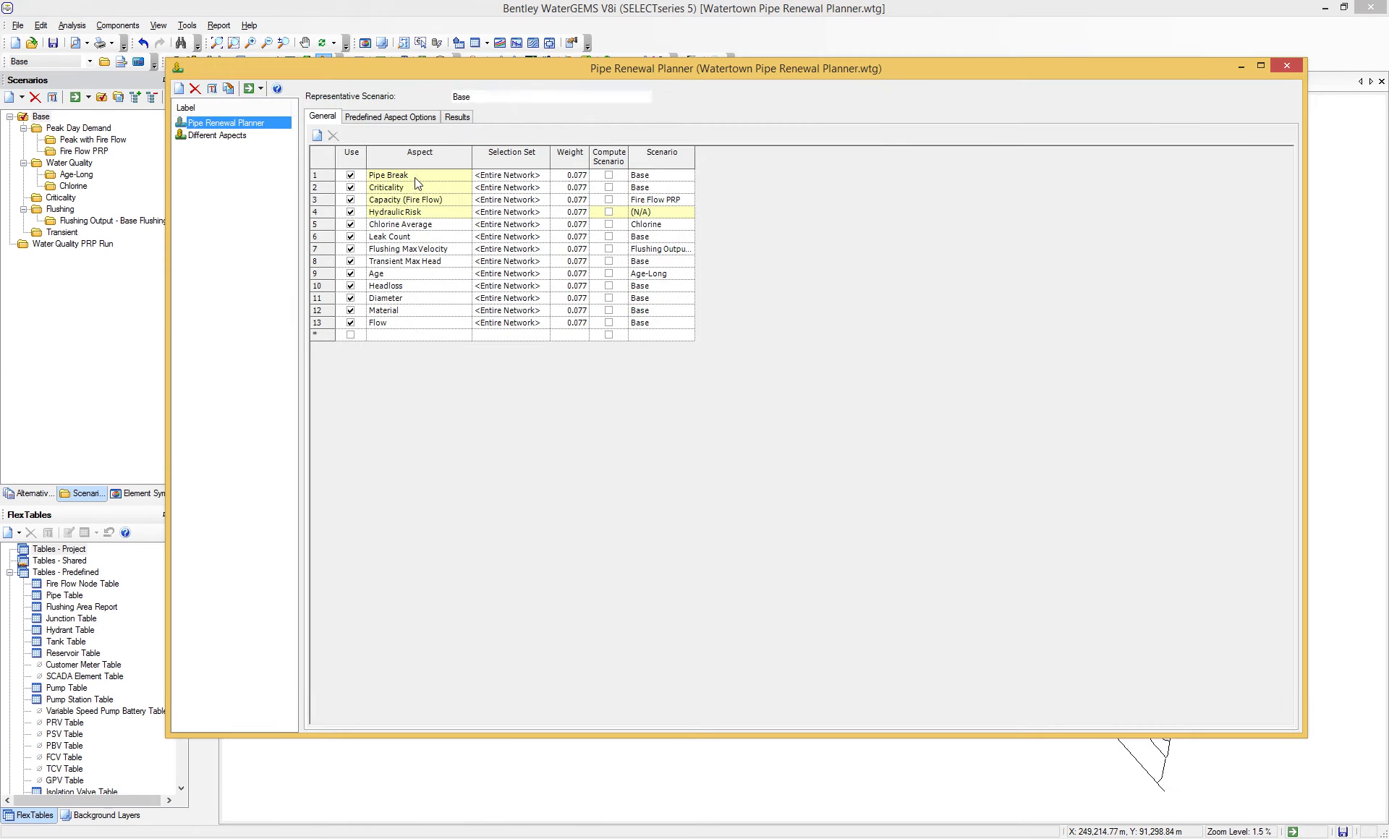
pyautogui.moveTo(322, 287); pyautogui.dragTo(322, 334)
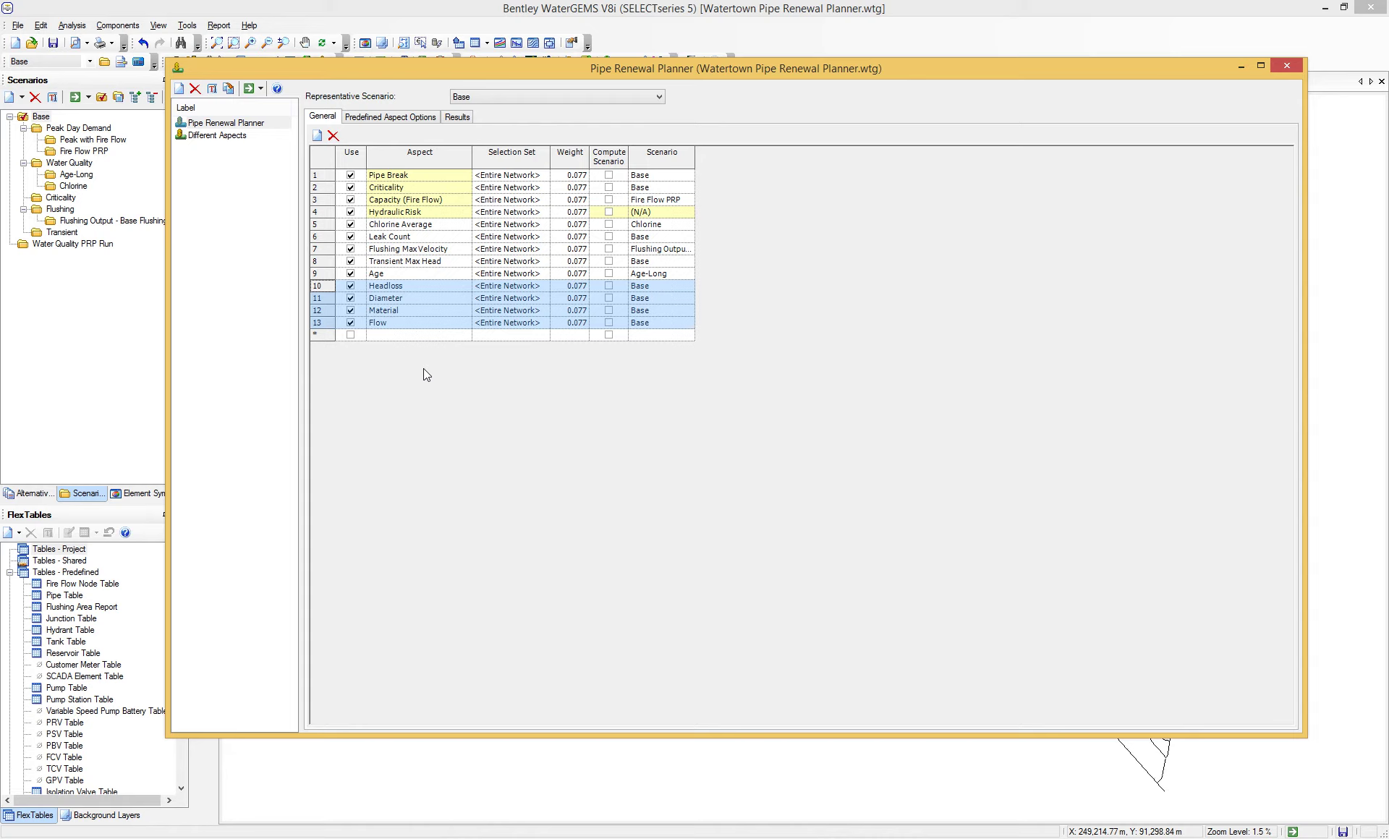
# - Review the value and score tables defined for the Material and Diameter aspects, and close the aspect definitions
pyautogui.click(423, 311)
pyautogui.click(464, 311)
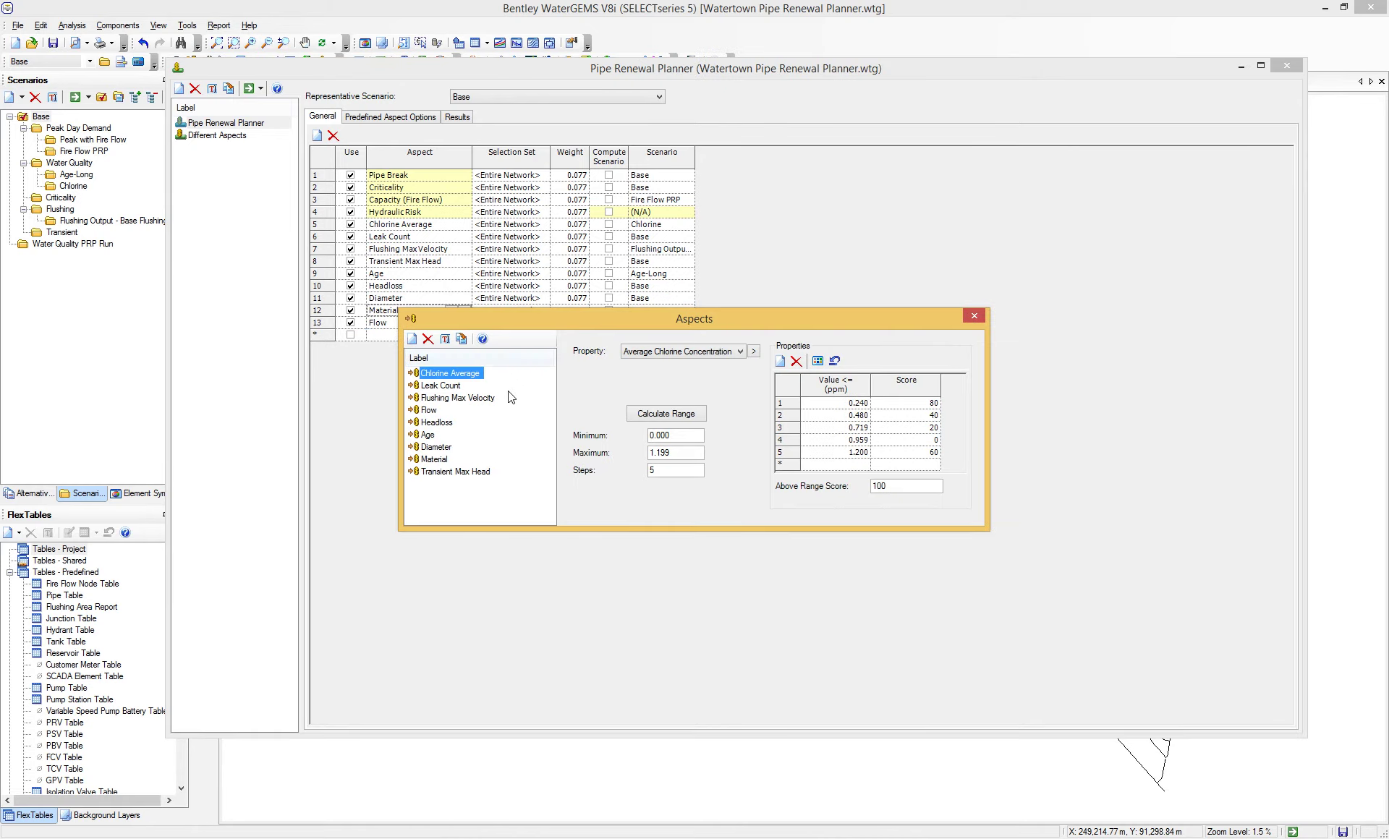
pyautogui.click(439, 459)
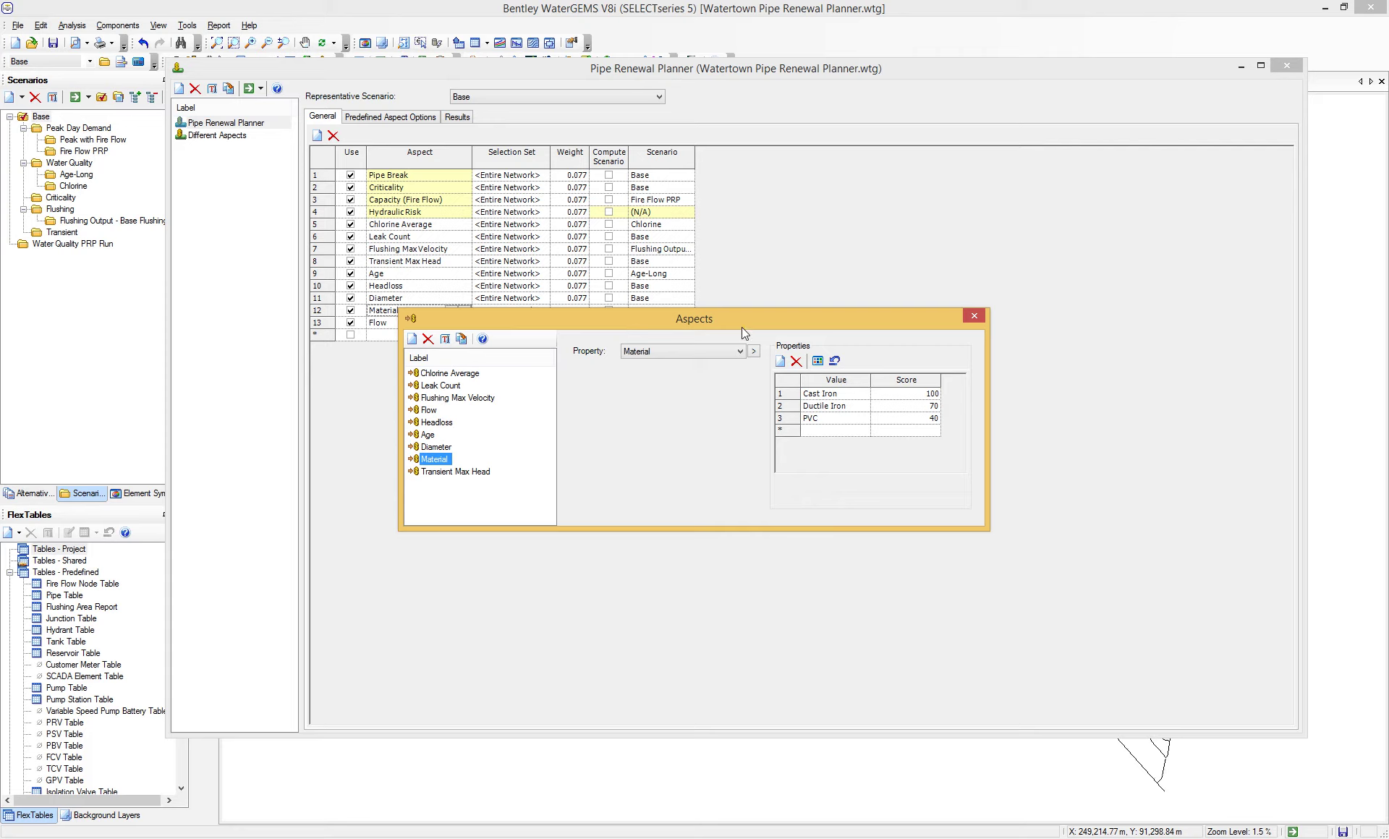
pyautogui.moveTo(740, 320); pyautogui.dragTo(737, 357)
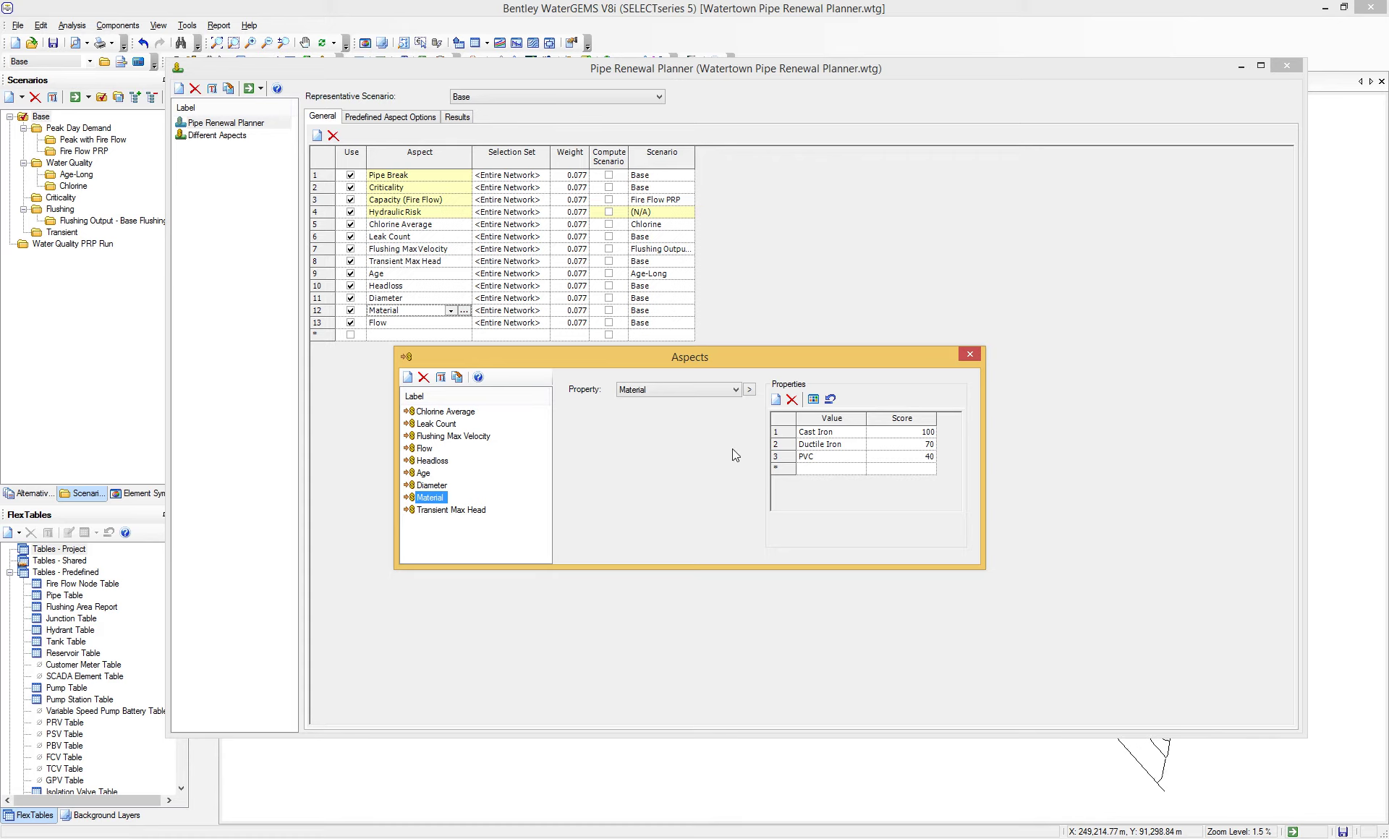
pyautogui.click(434, 485)
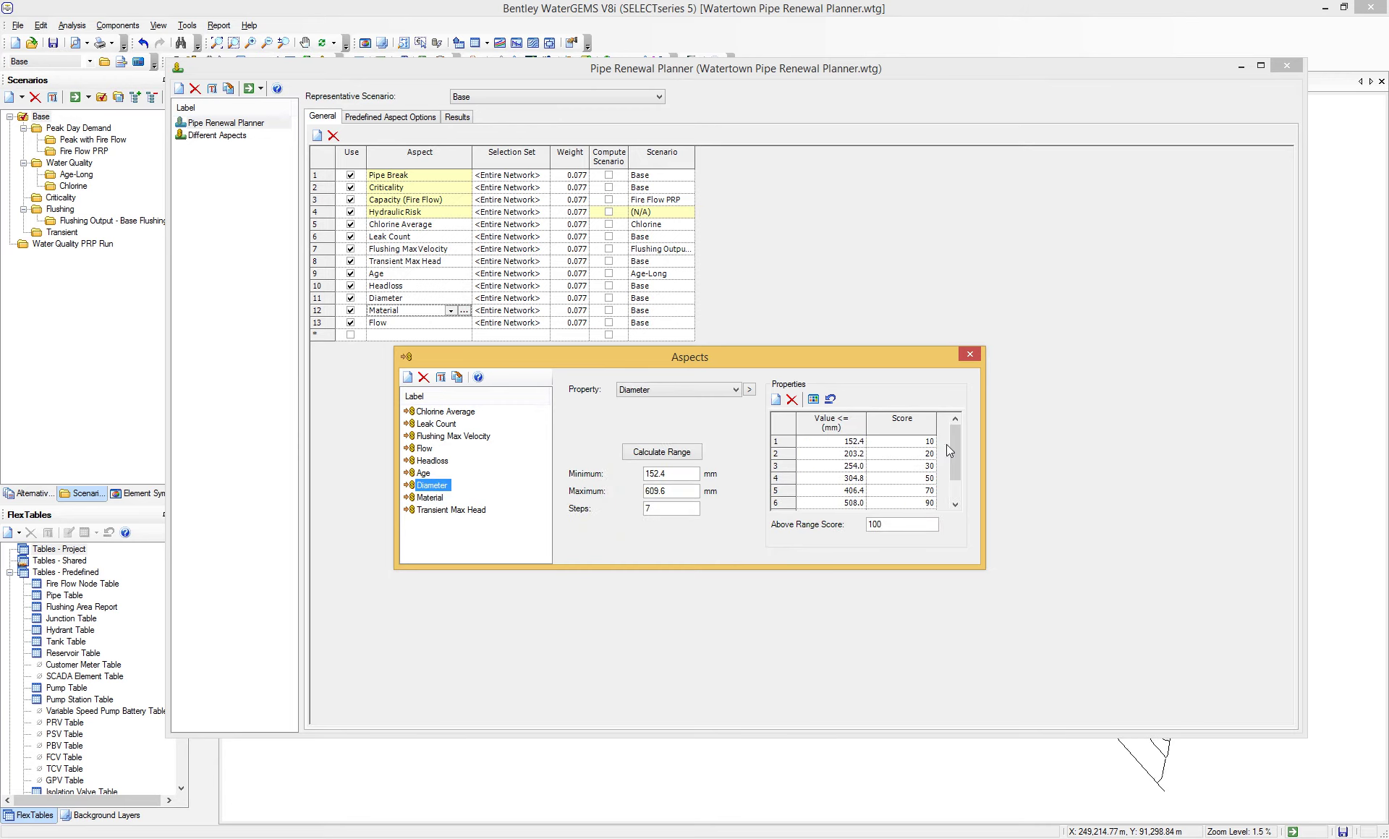
pyautogui.moveTo(955, 445); pyautogui.dragTo(956, 465)
pyautogui.click(971, 354)
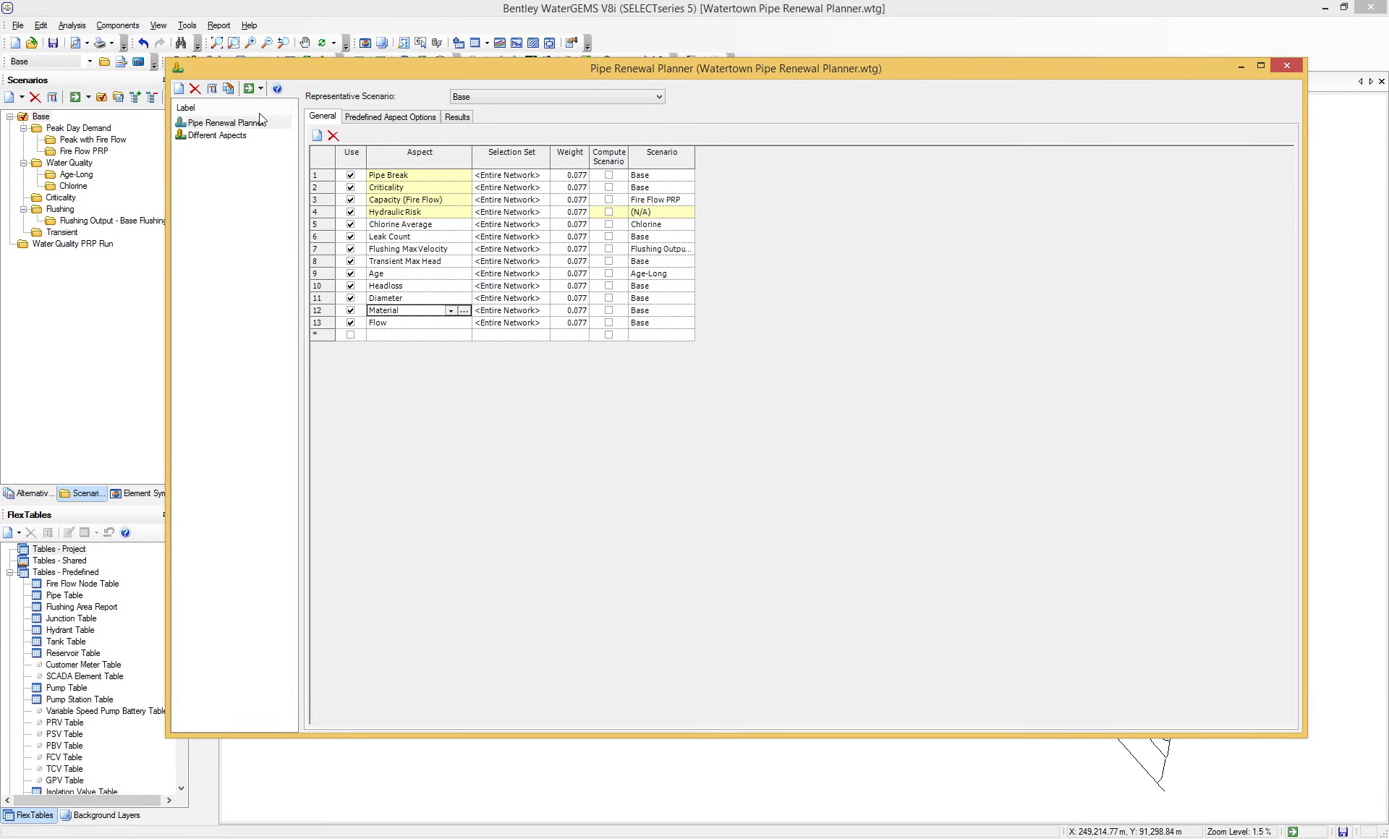
# - Display the Pipe Renewal Planner's results table with the pipe scores for the Base scenario
pyautogui.click(457, 116)
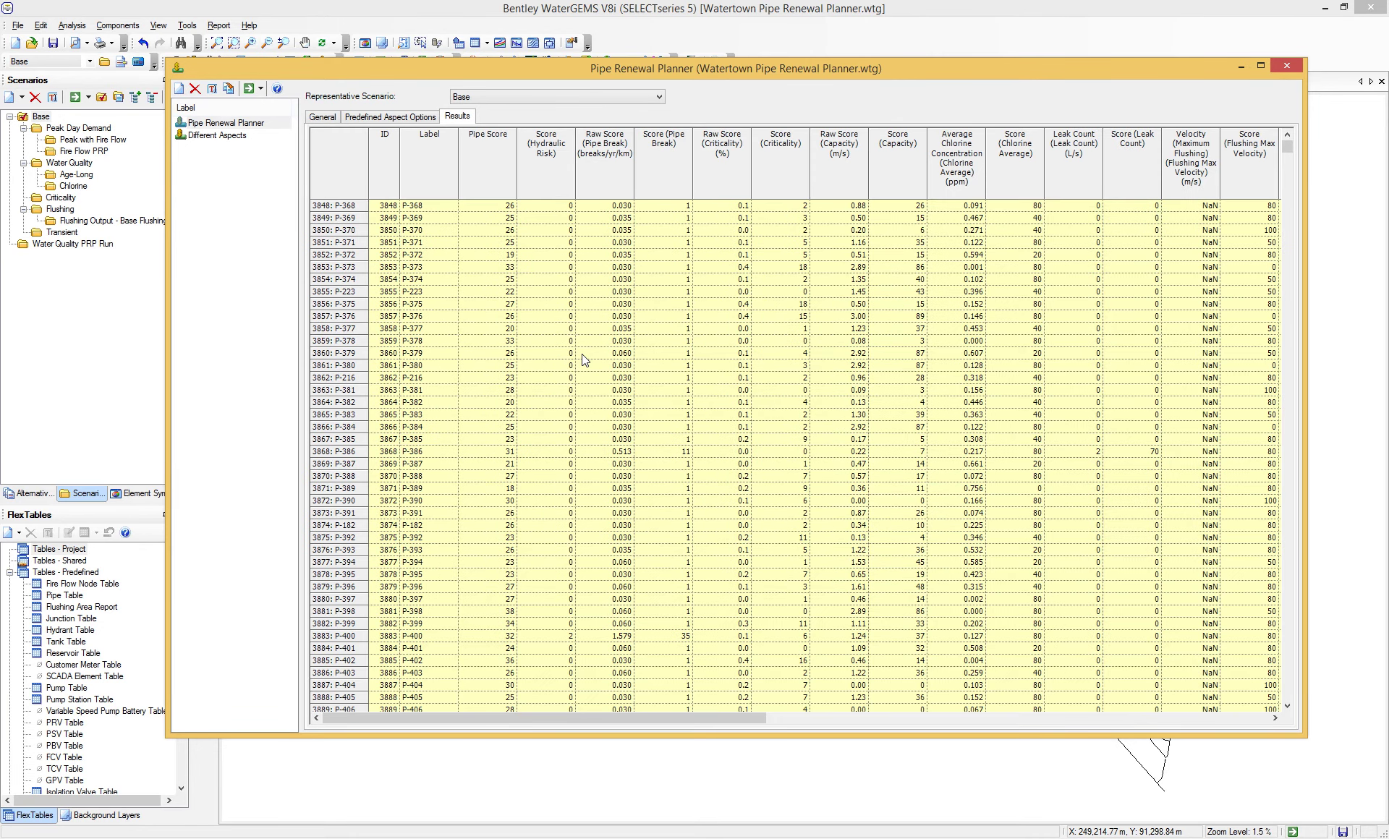
# - Sort the results table by Pipe Score in descending order and review the aspect values and scores of the highest-scoring pipes
pyautogui.click(488, 163)
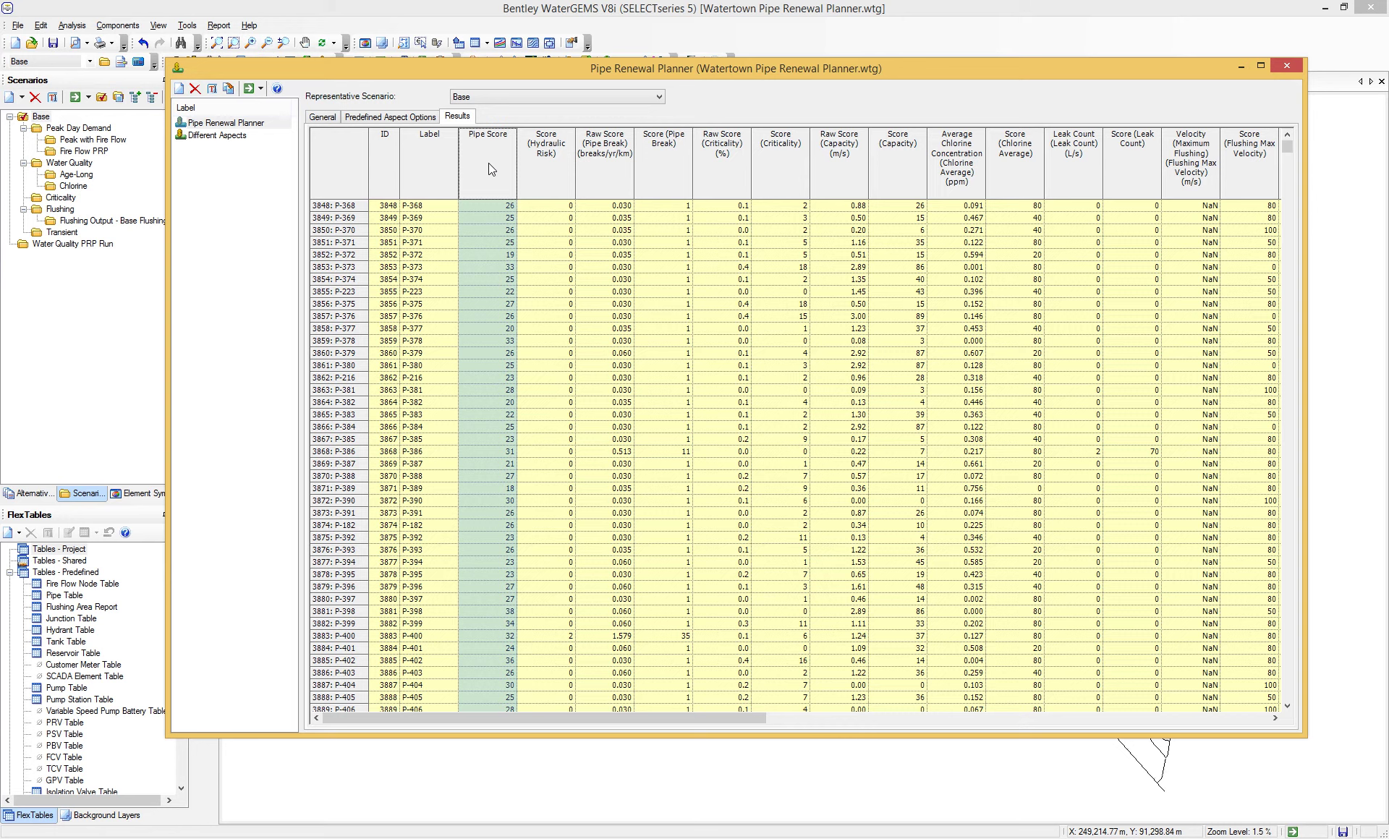
pyautogui.rightClick(490, 162)
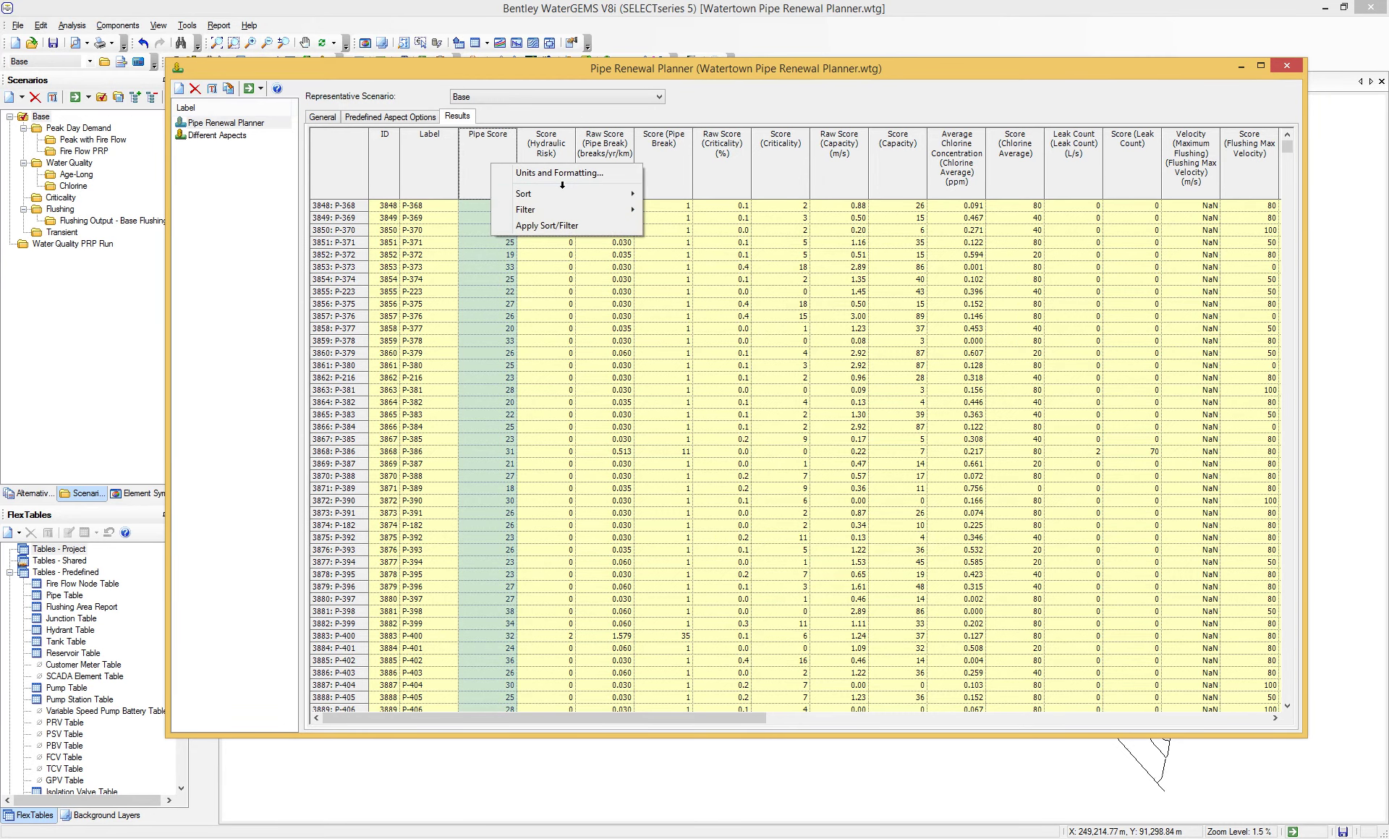
pyautogui.moveTo(535, 193)
pyautogui.click(694, 210)
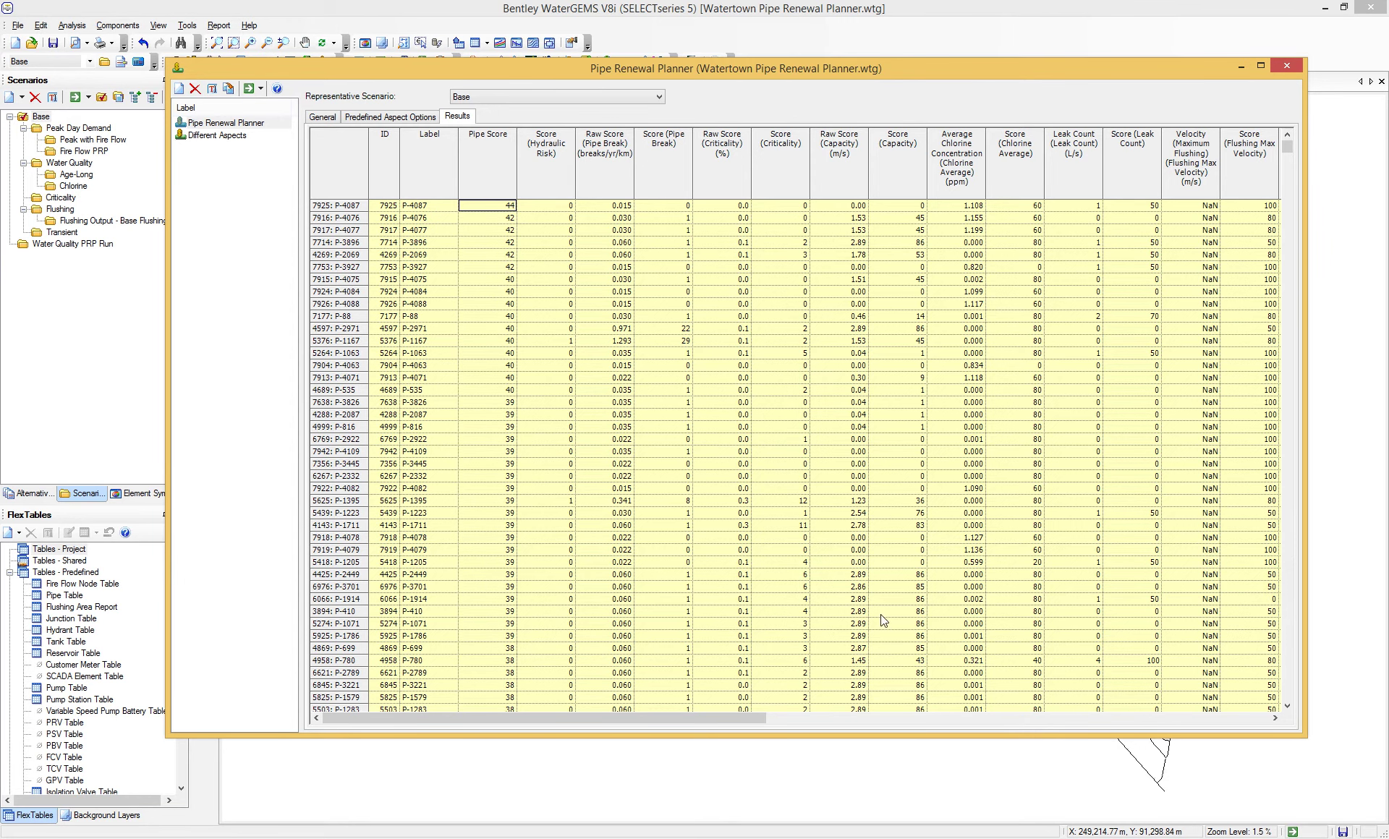
pyautogui.moveTo(706, 718); pyautogui.dragTo(883, 719)
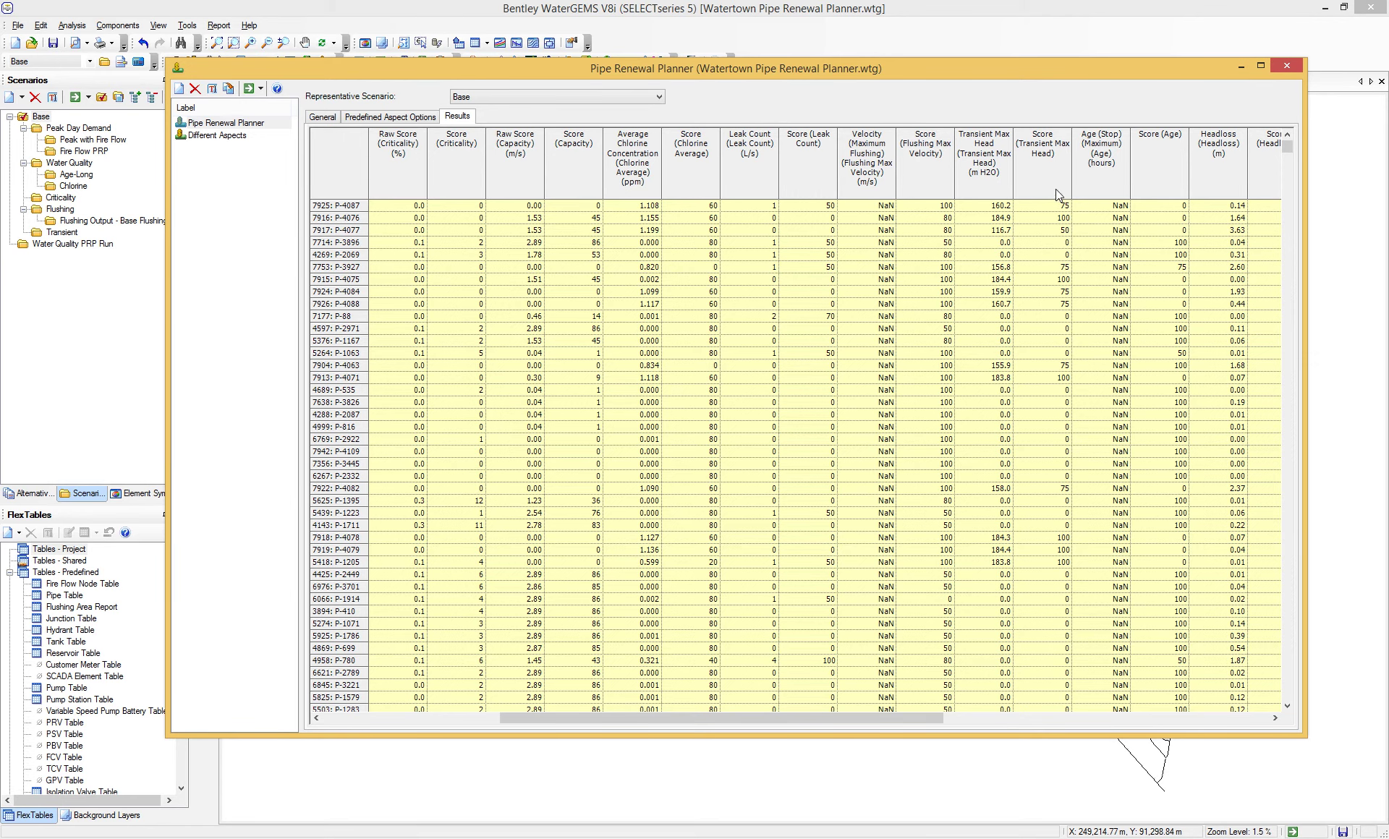
pyautogui.moveTo(887, 719); pyautogui.dragTo(1030, 712)
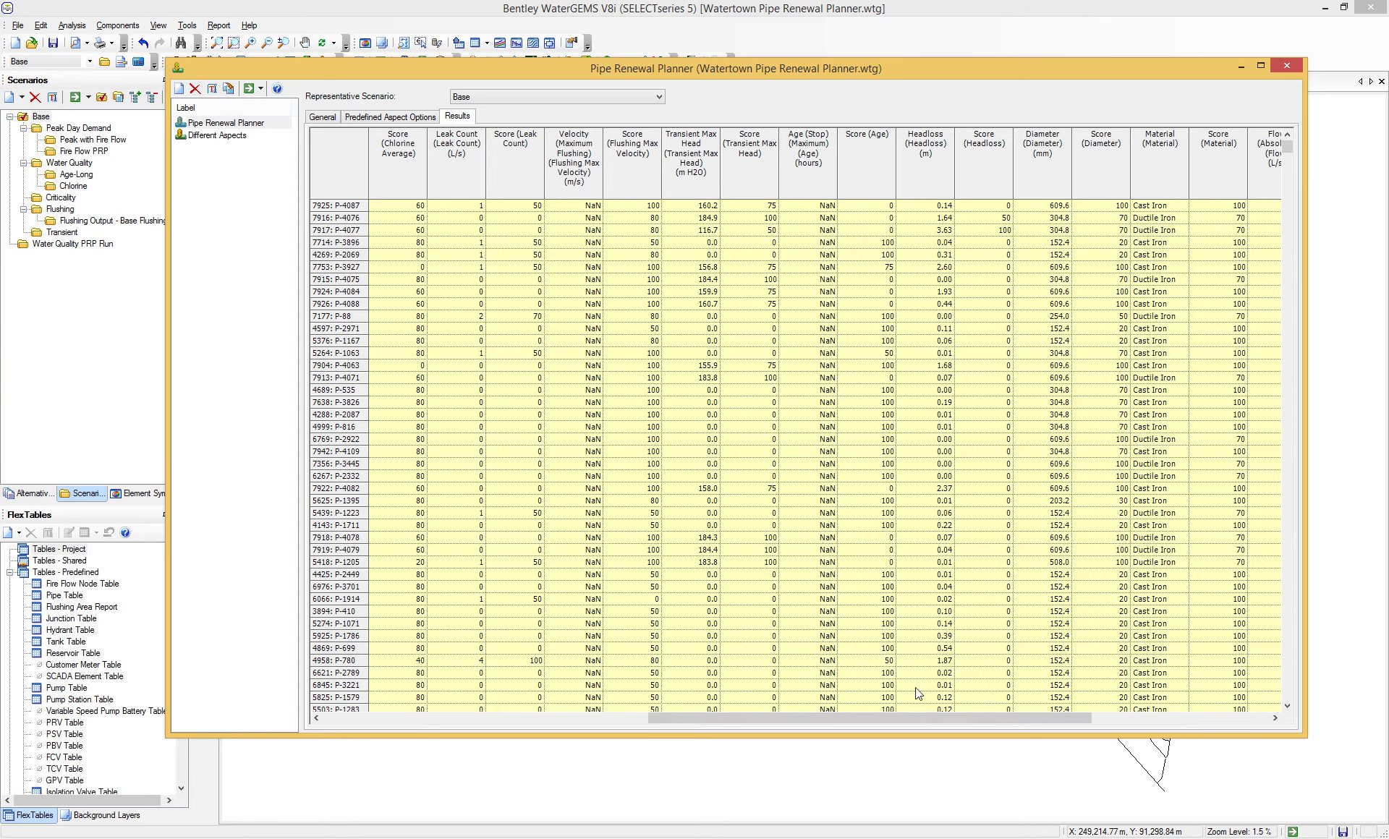
pyautogui.moveTo(884, 719); pyautogui.dragTo(544, 718)
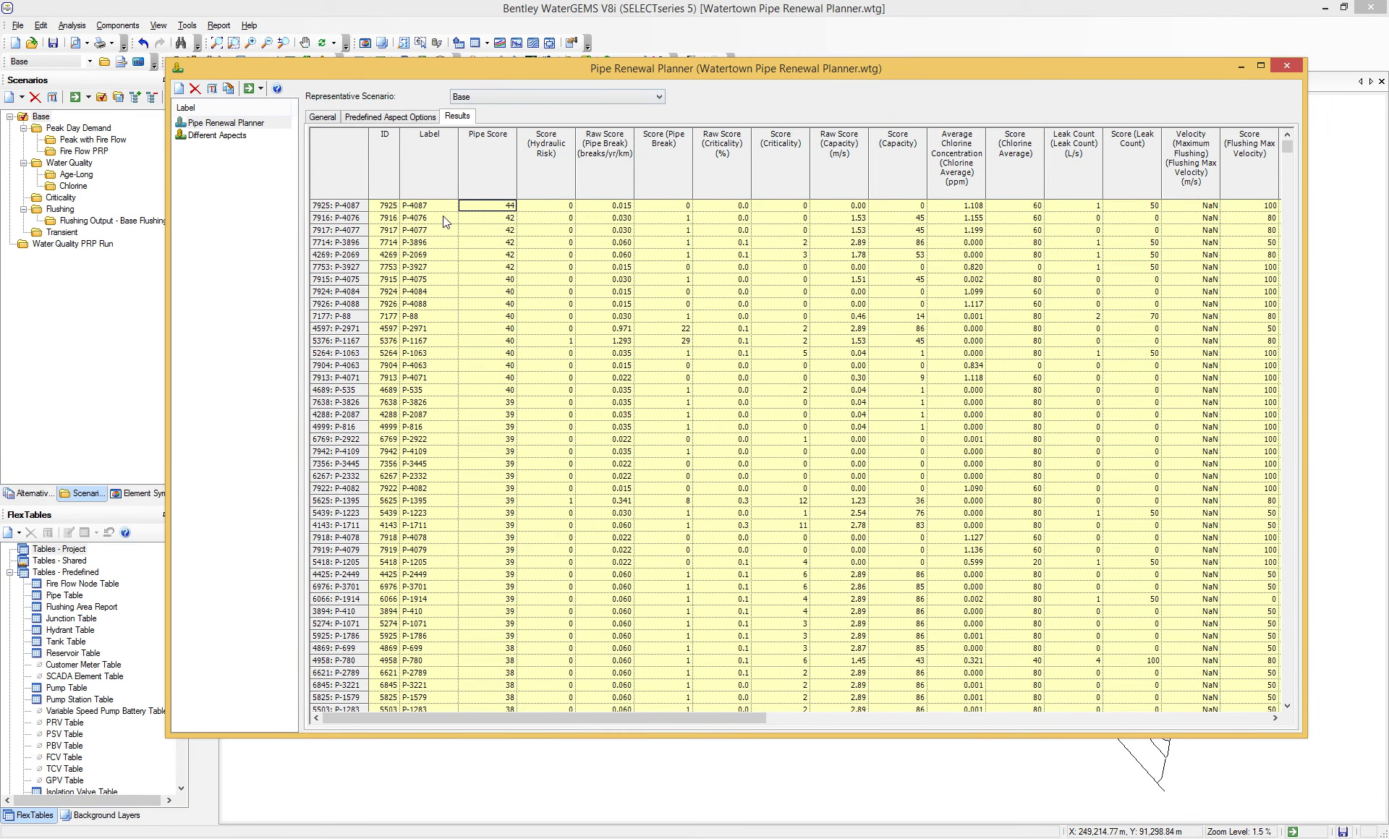
# - Close the Pipe Renewal Planner and colour-code the pipes in the drawing by Pipe Score (Base) instead of Age (Stop) (Maximum)
pyautogui.click(1286, 65)
pyautogui.click(152, 495)
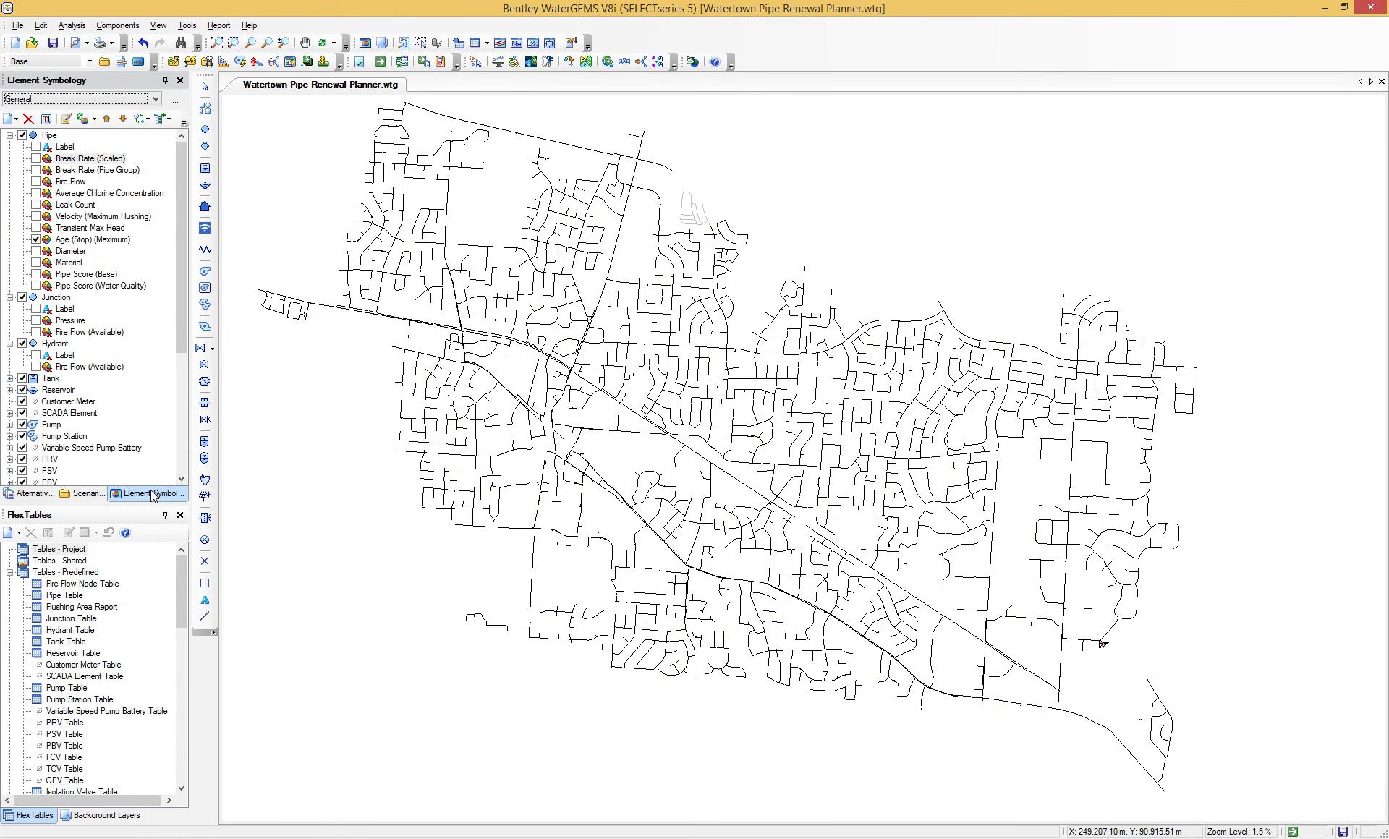
pyautogui.click(35, 274)
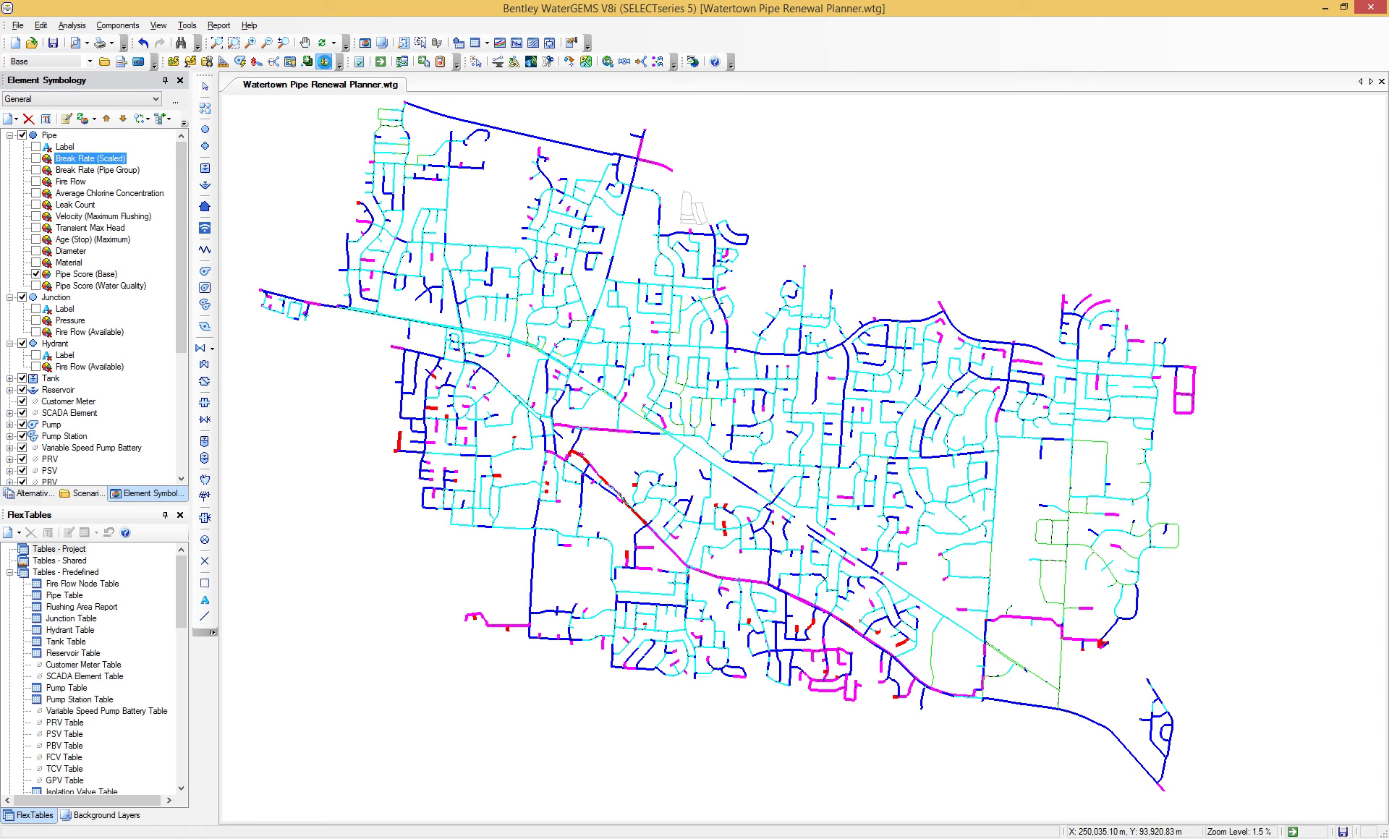
# - Review the aspects, weights and scenarios of the Different Aspects run in the Pipe Renewal Planner, and close the planner
pyautogui.click(323, 61)
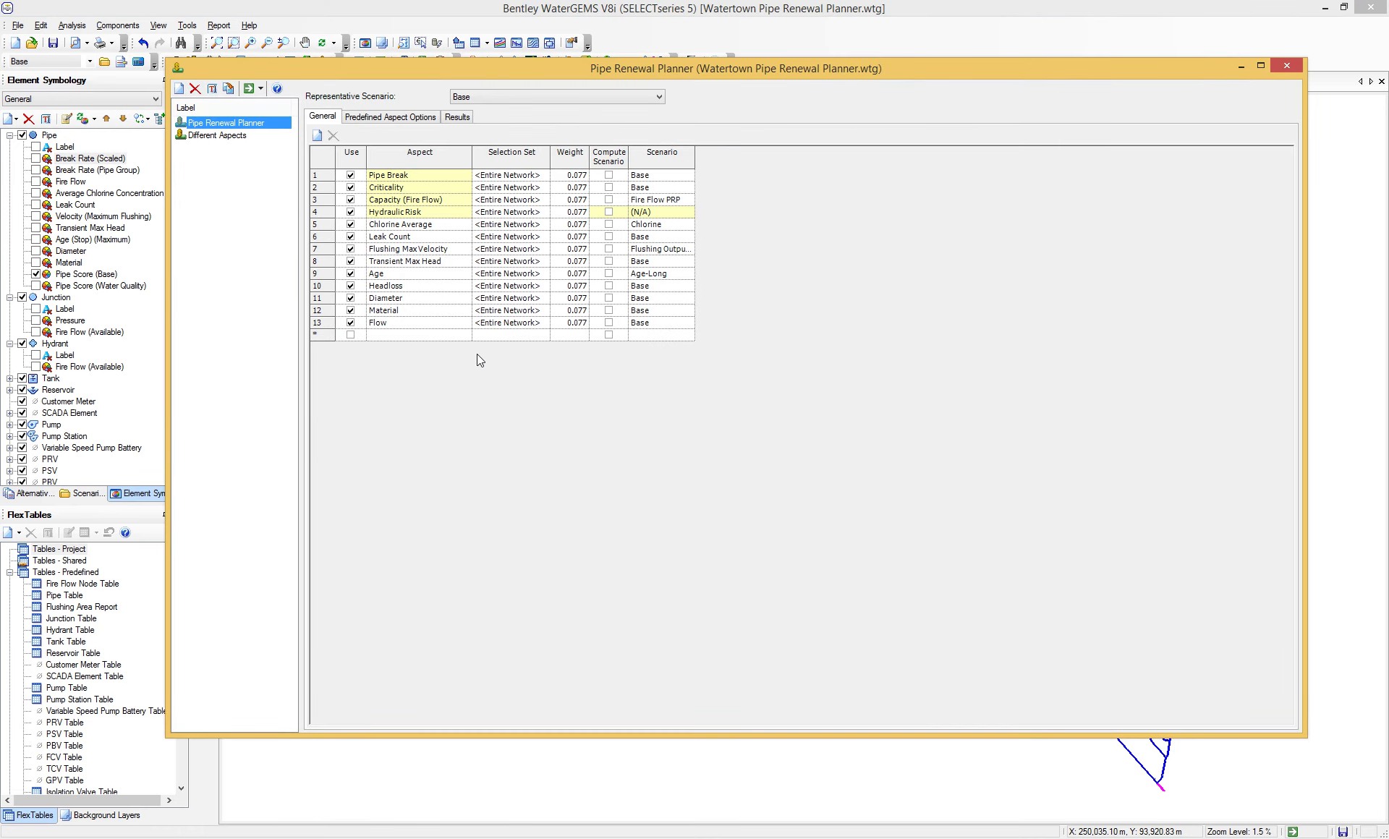
pyautogui.click(215, 137)
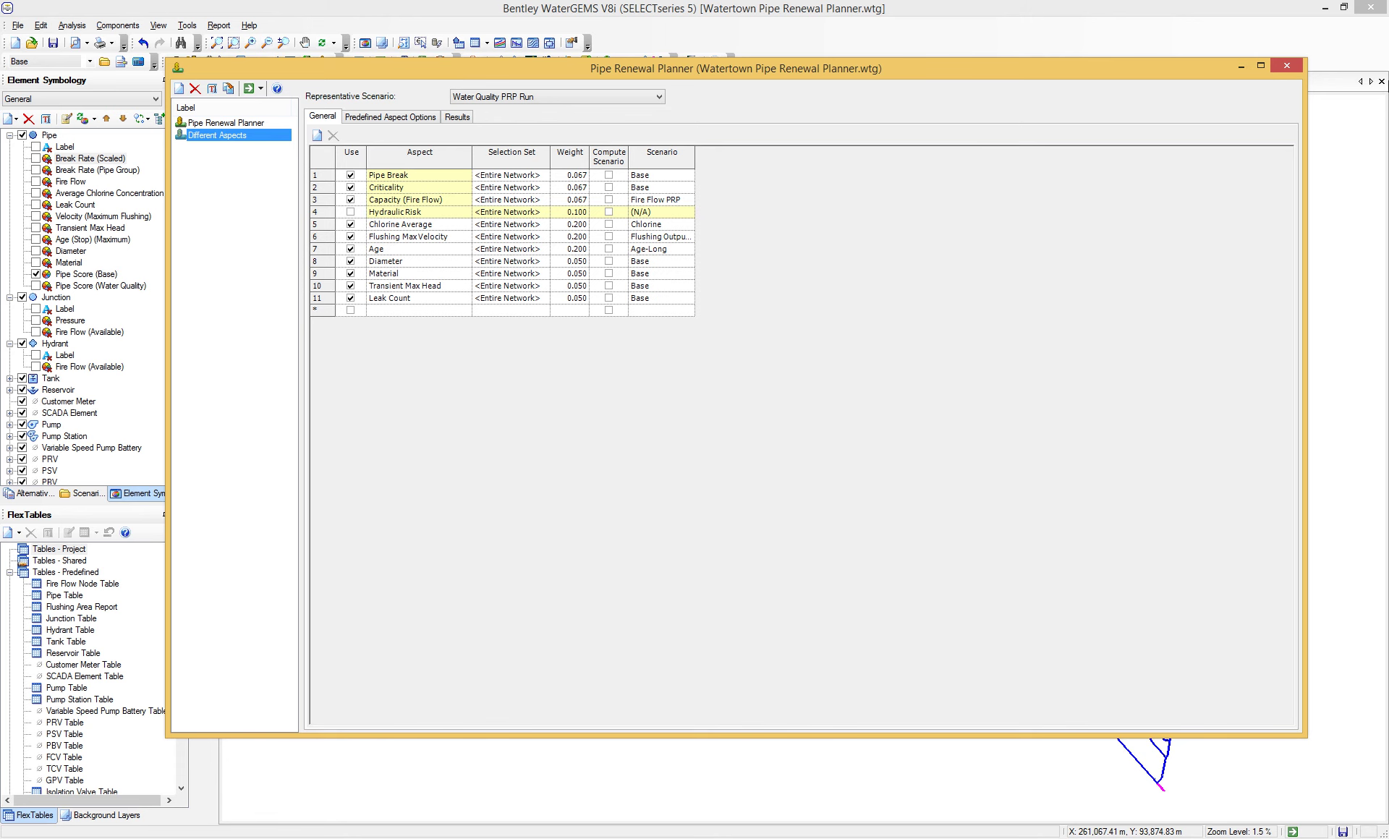
pyautogui.click(1287, 65)
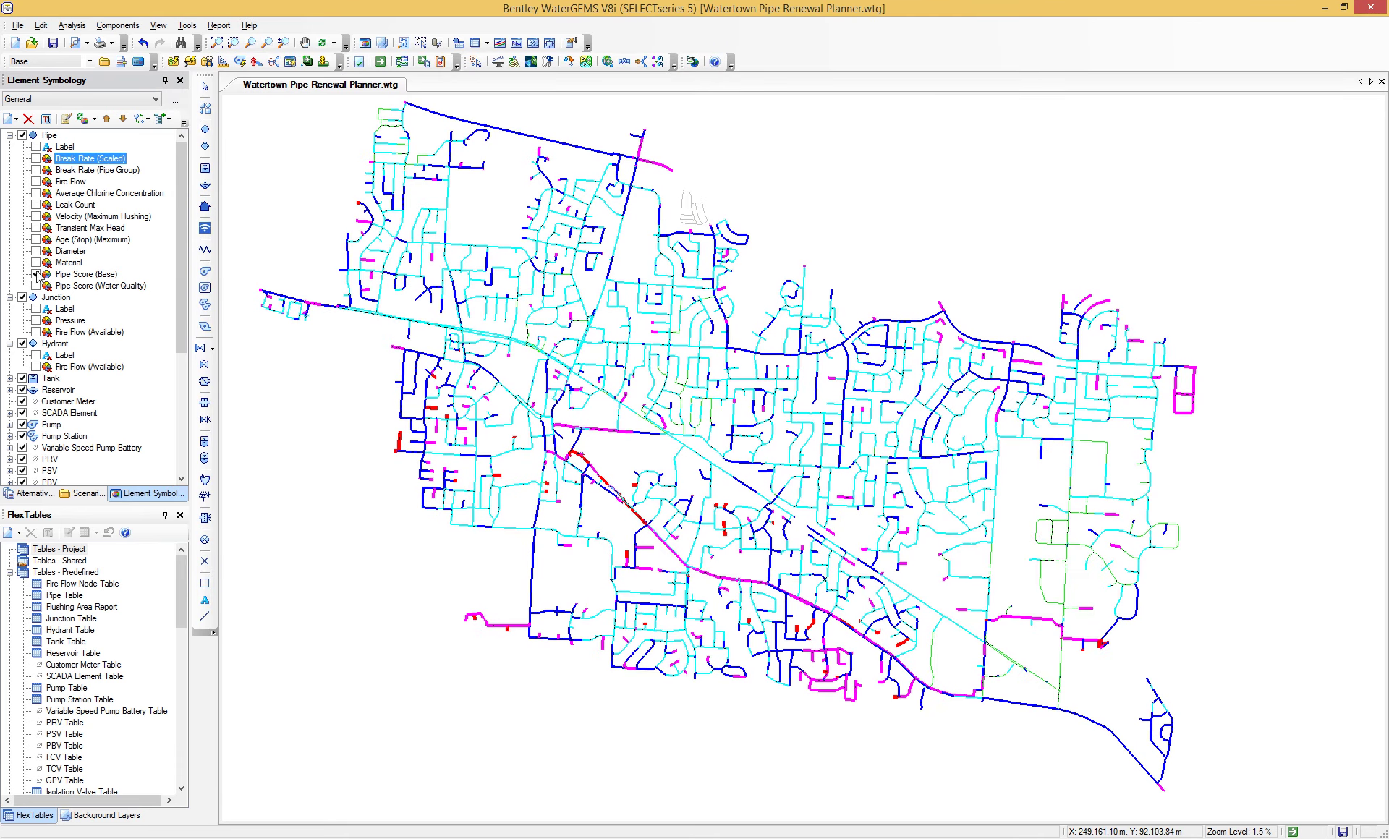
# - Colour-code the pipes by Pipe Score (Water Quality) instead of Pipe Score (Base), and make Water Quality PRP Run the current scenario
pyautogui.click(36, 275)
pyautogui.click(35, 285)
pyautogui.click(82, 493)
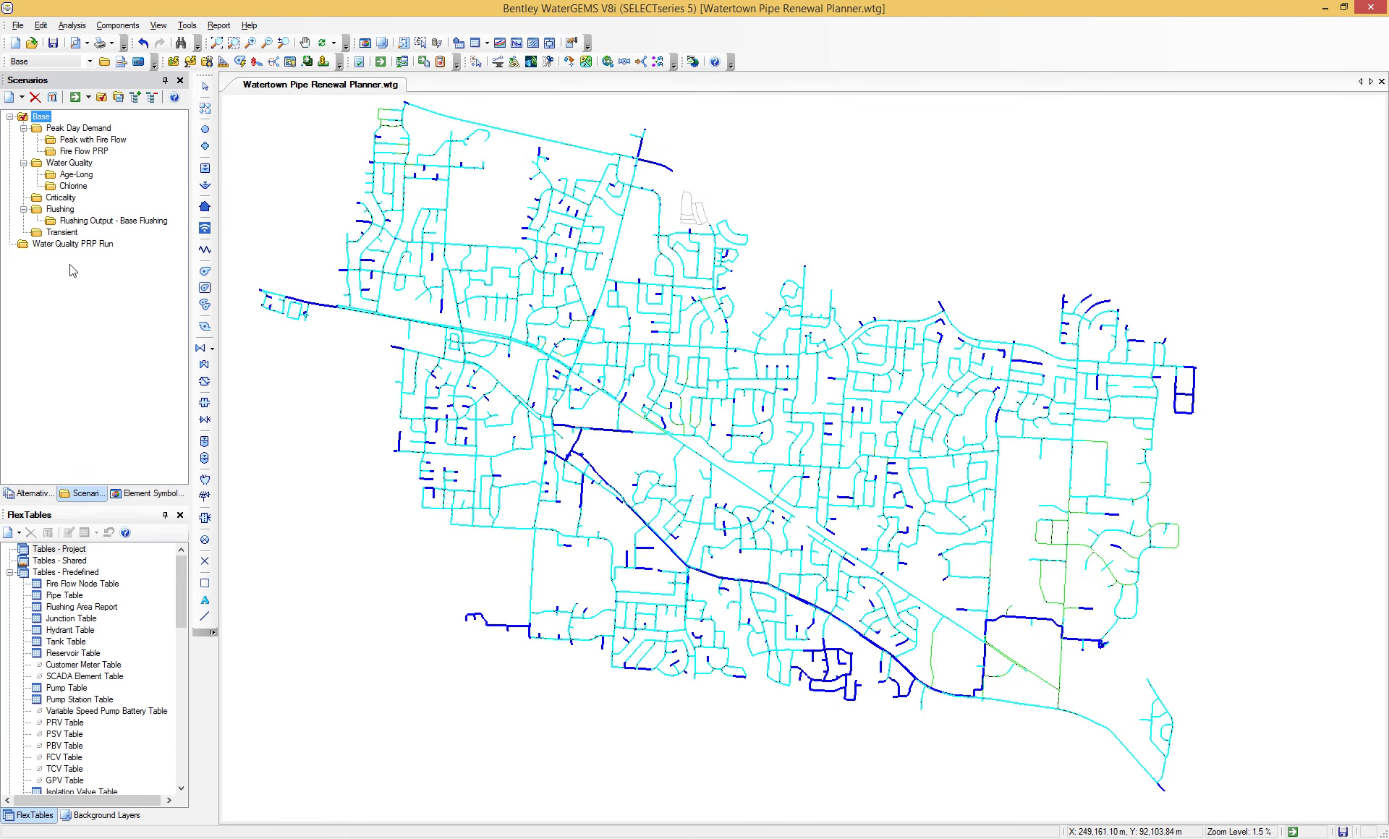
pyautogui.click(80, 245)
pyautogui.click(102, 97)
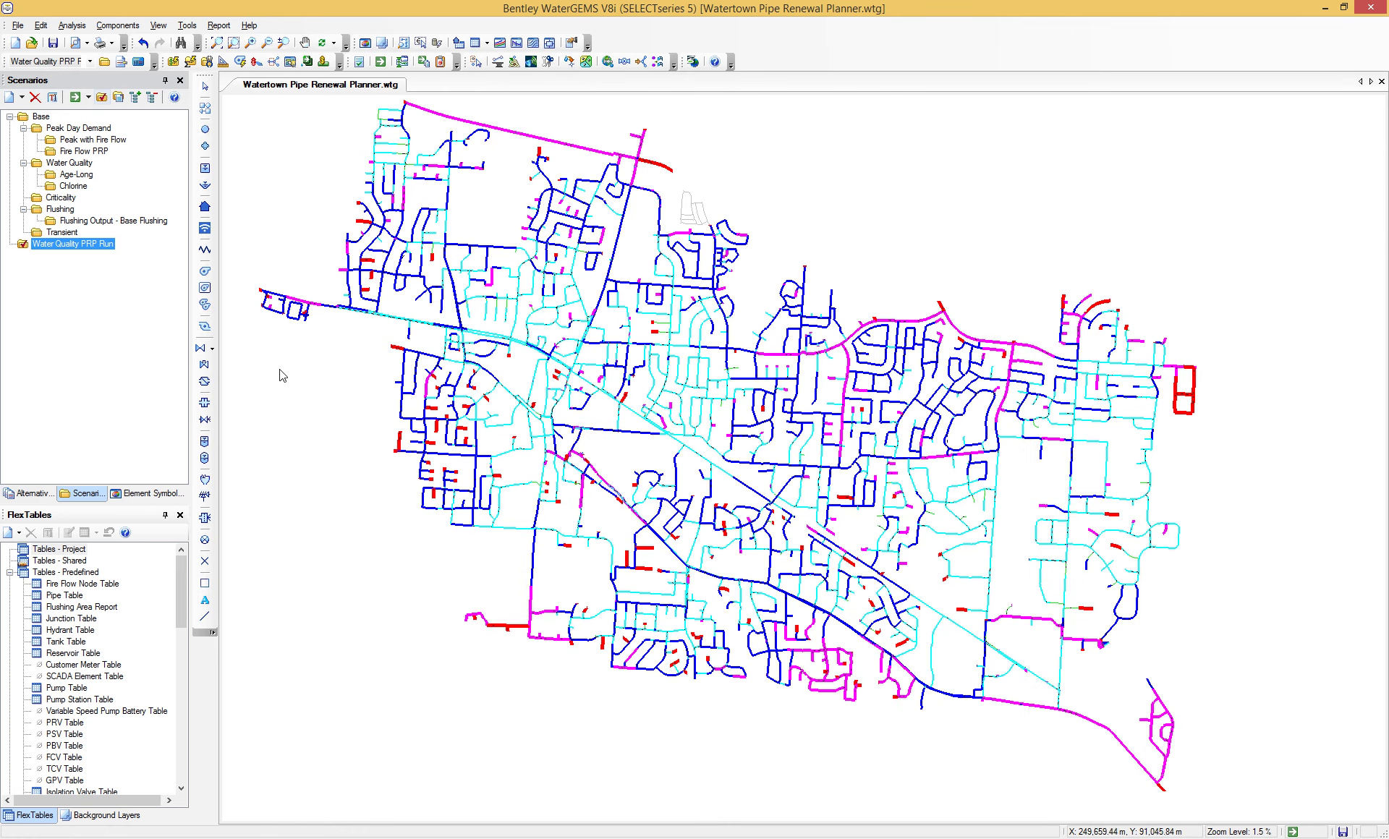